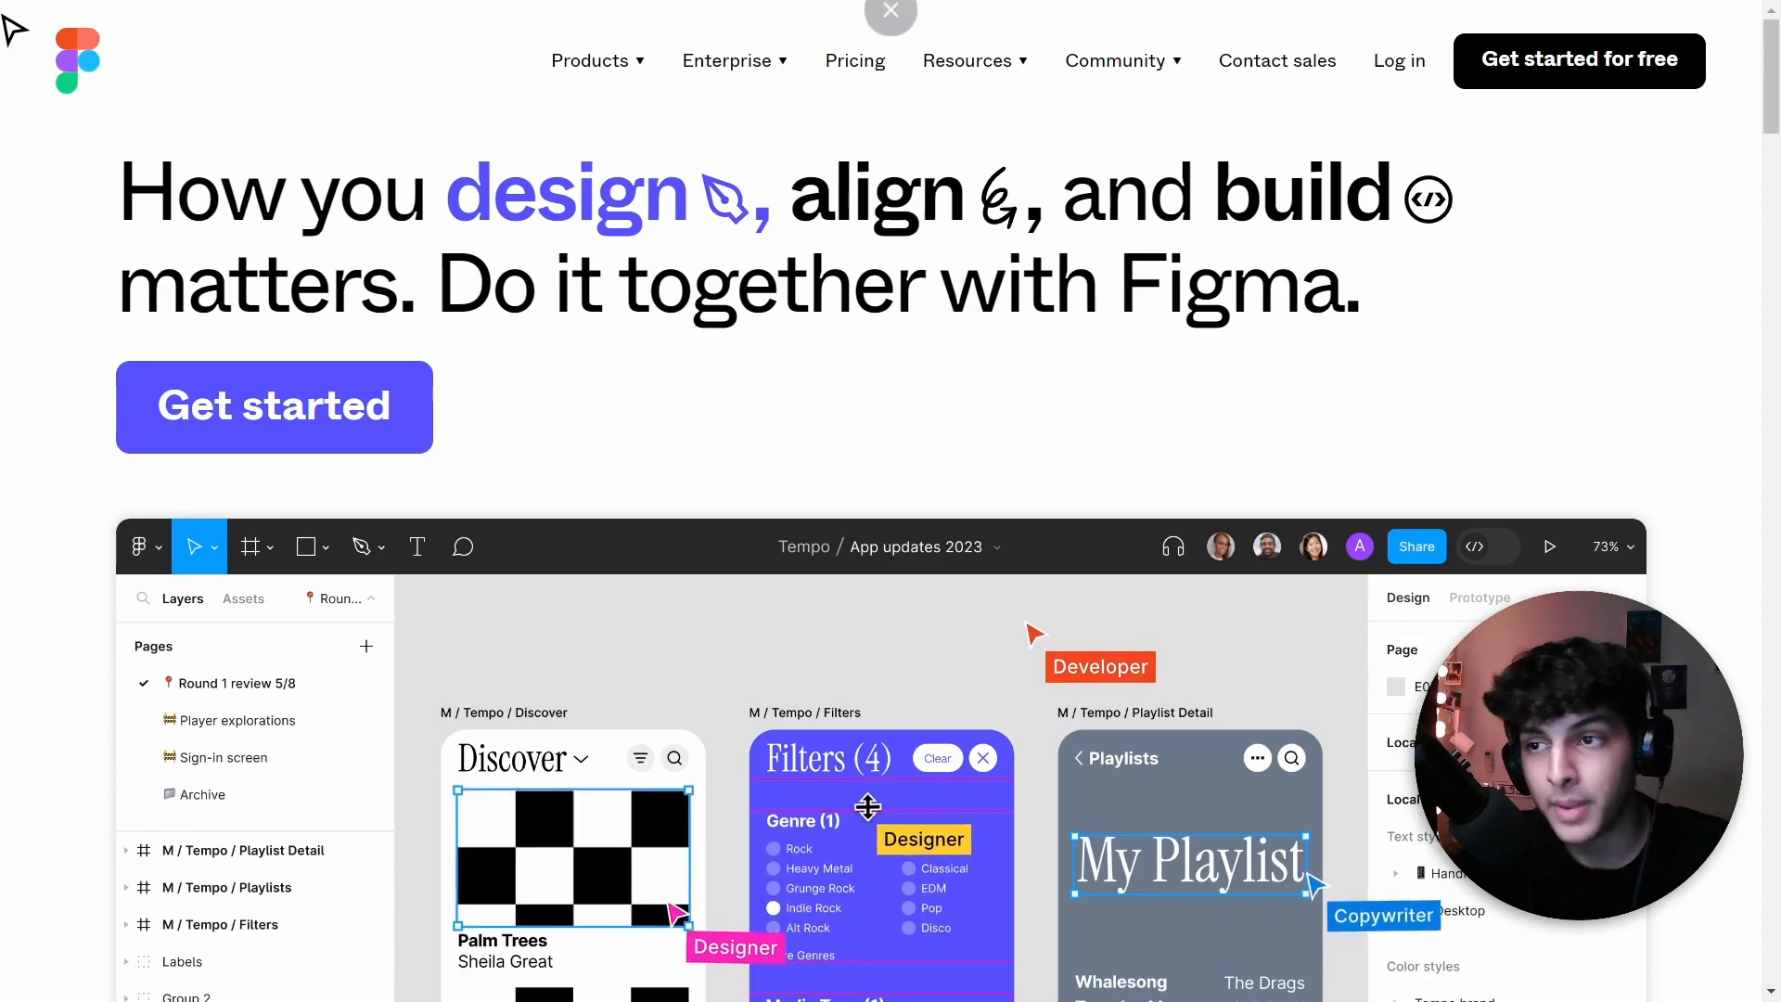
scroll(1328, 343, "down", 4)
scroll(1329, 343, "down", 2)
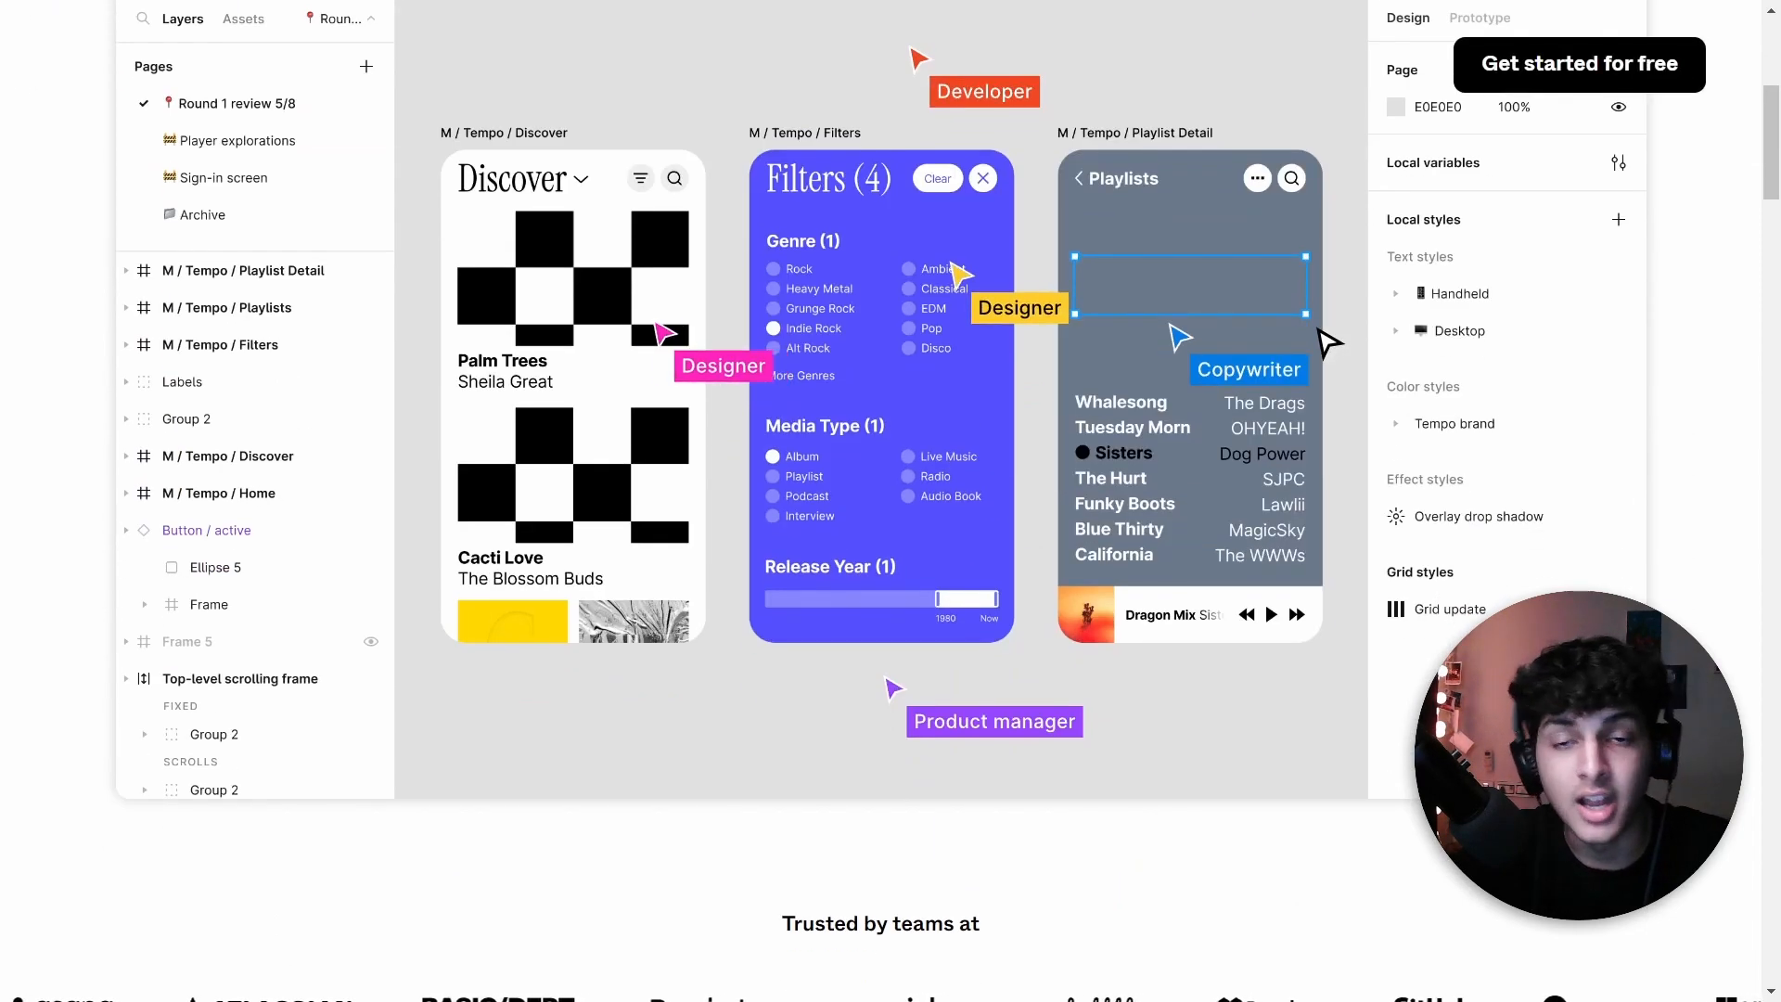
scroll(1329, 343, "up", 6)
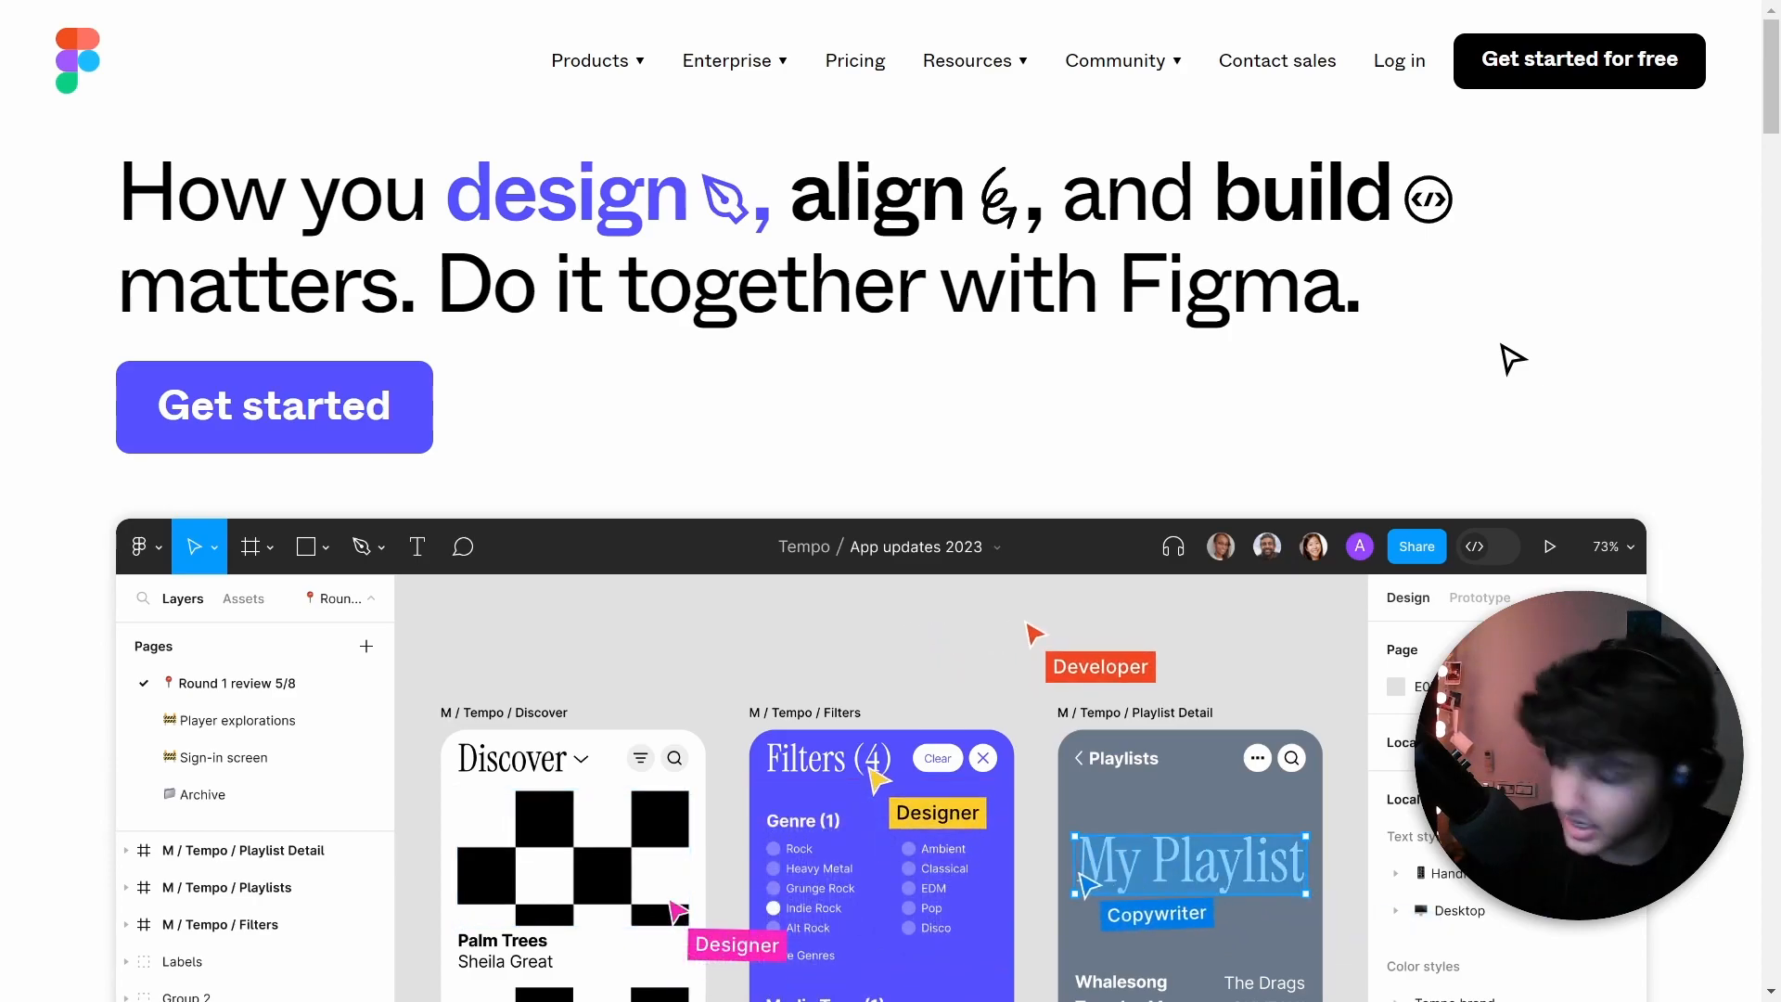
Step: Switch to Discord and look through the Designare server's channel list and member list
key("alt+Tab")
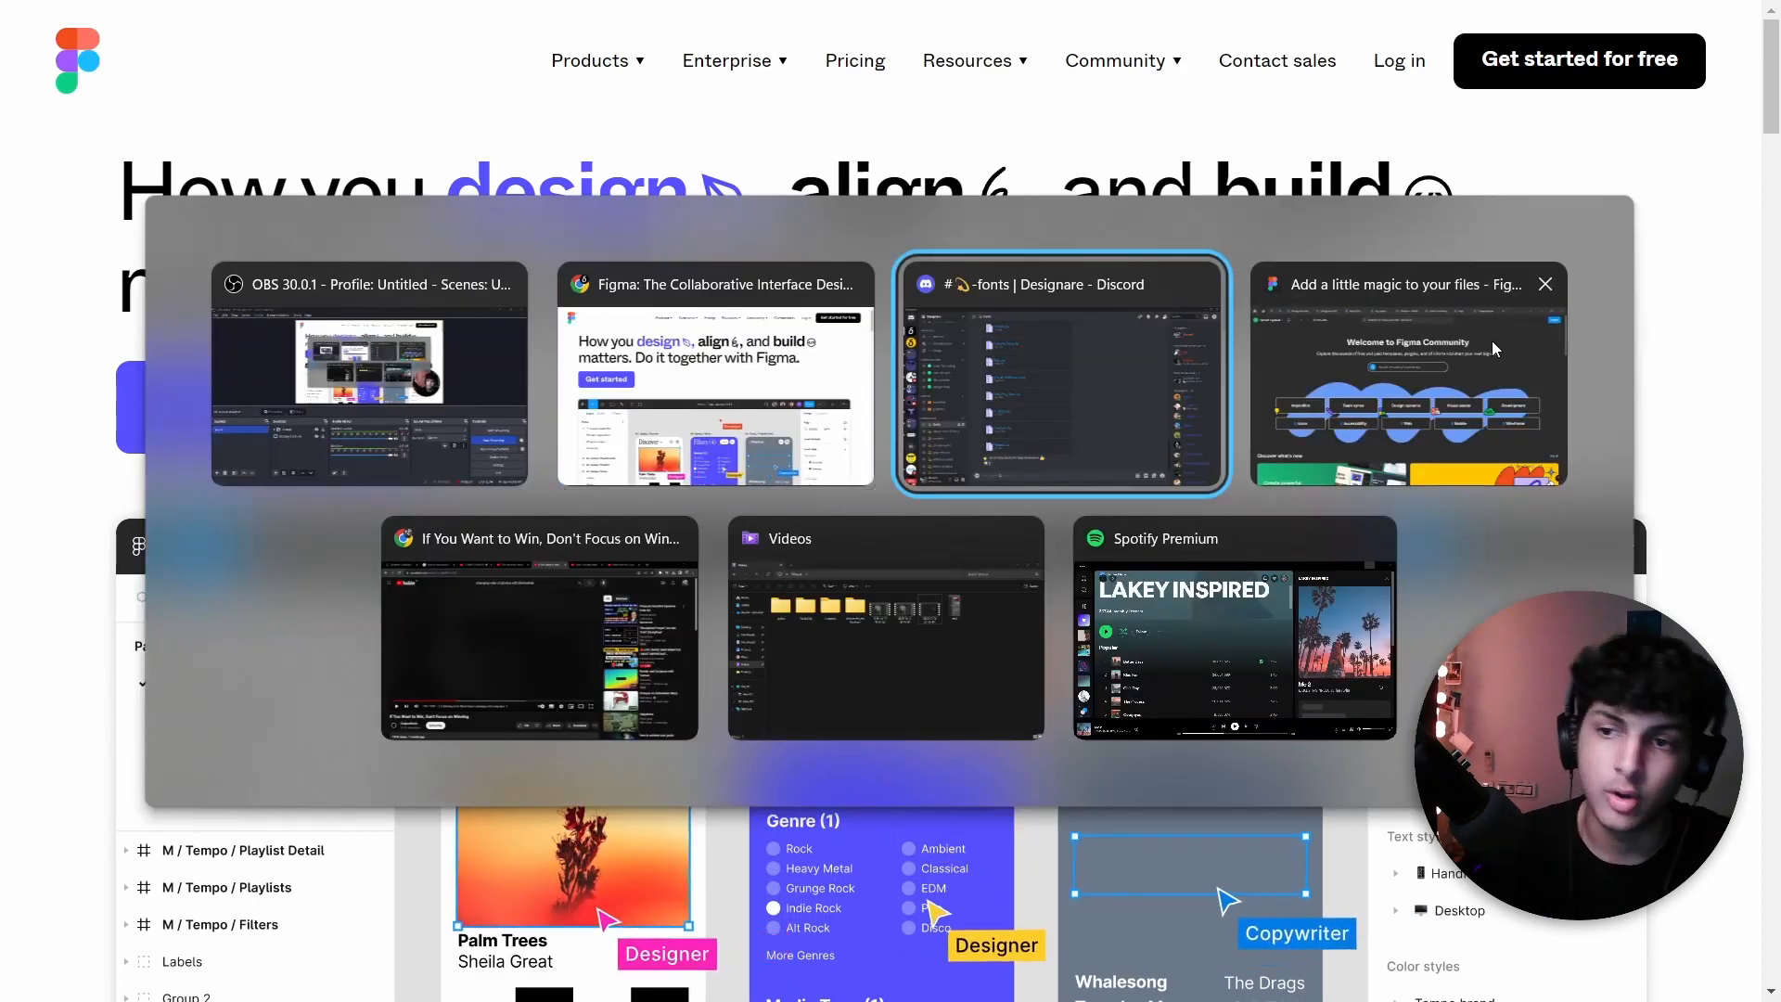
scroll(910, 247, "up", 6)
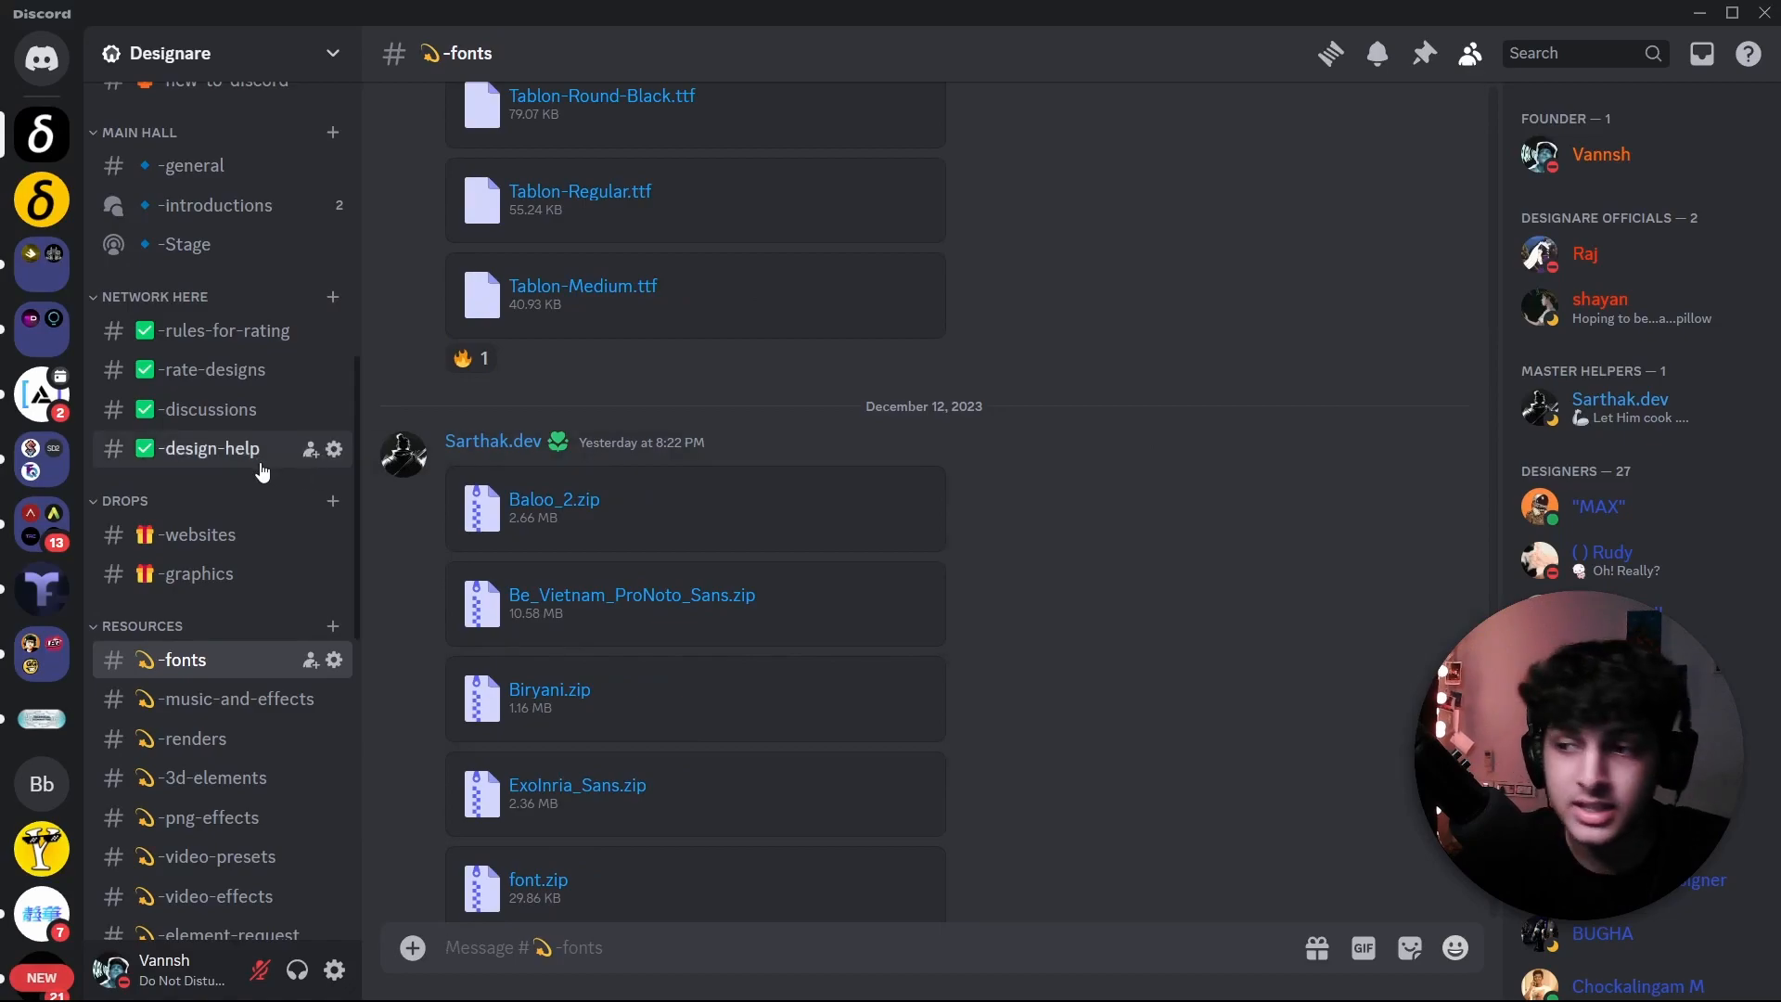
scroll(250, 470, "up", 6)
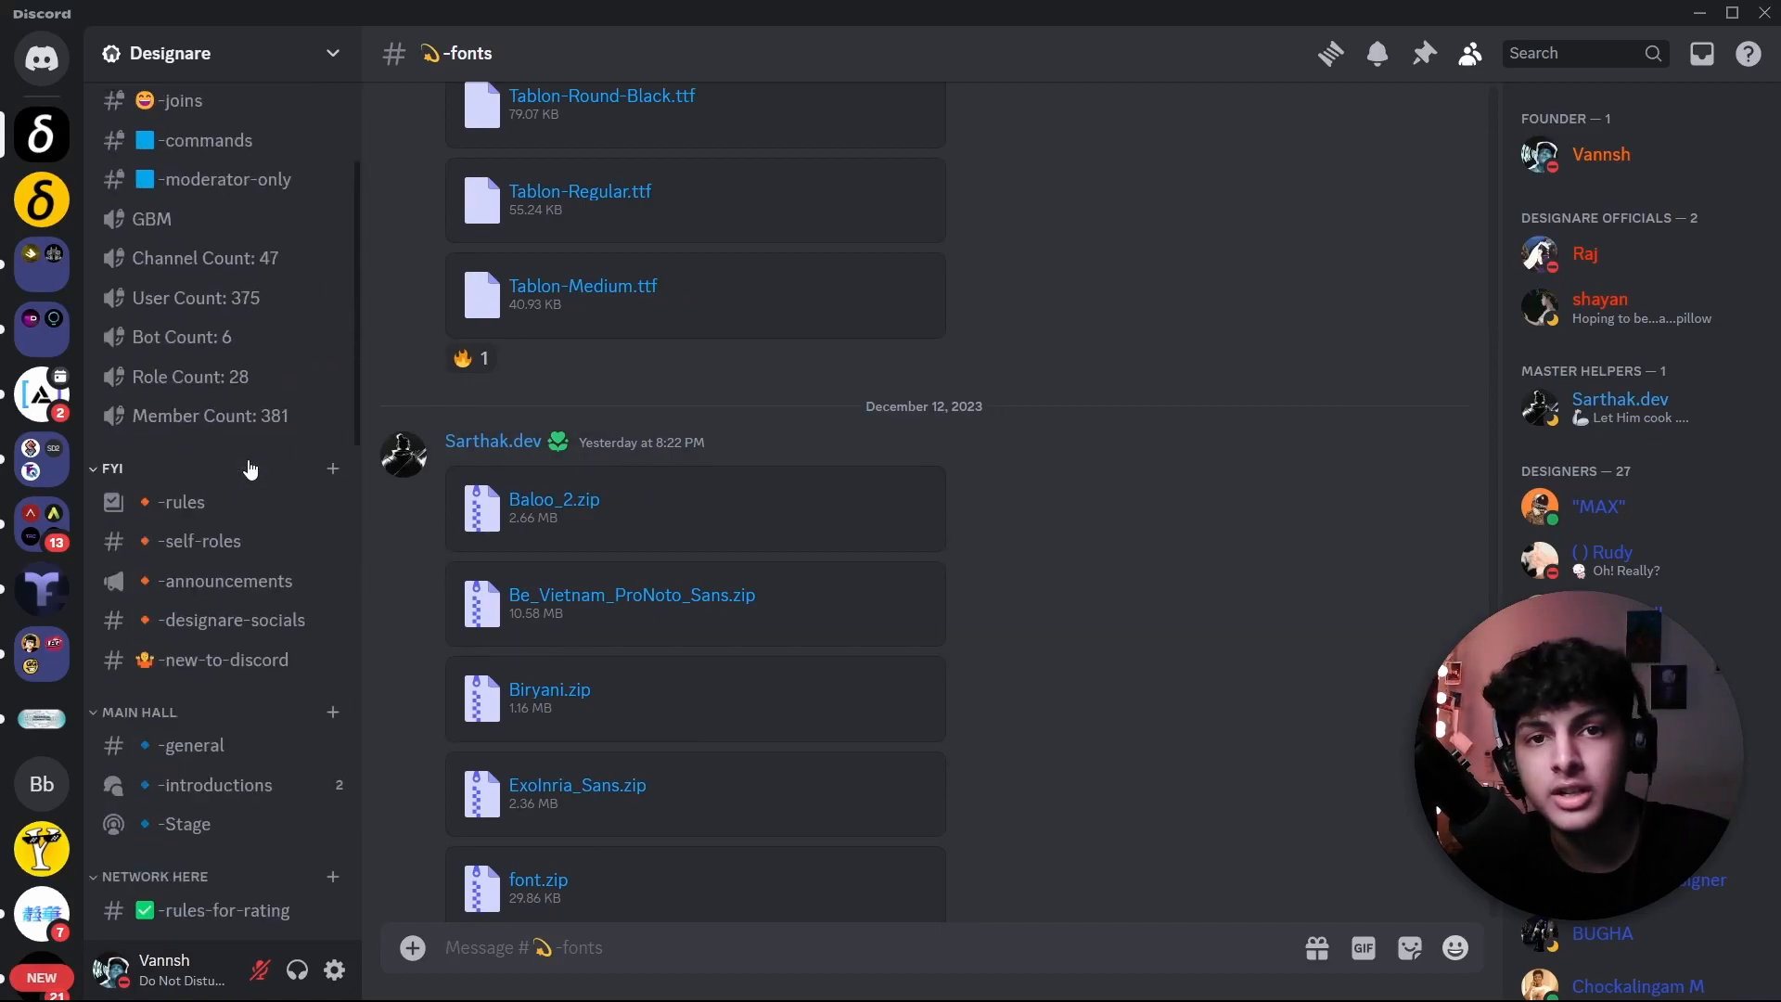
scroll(251, 471, "up", 3)
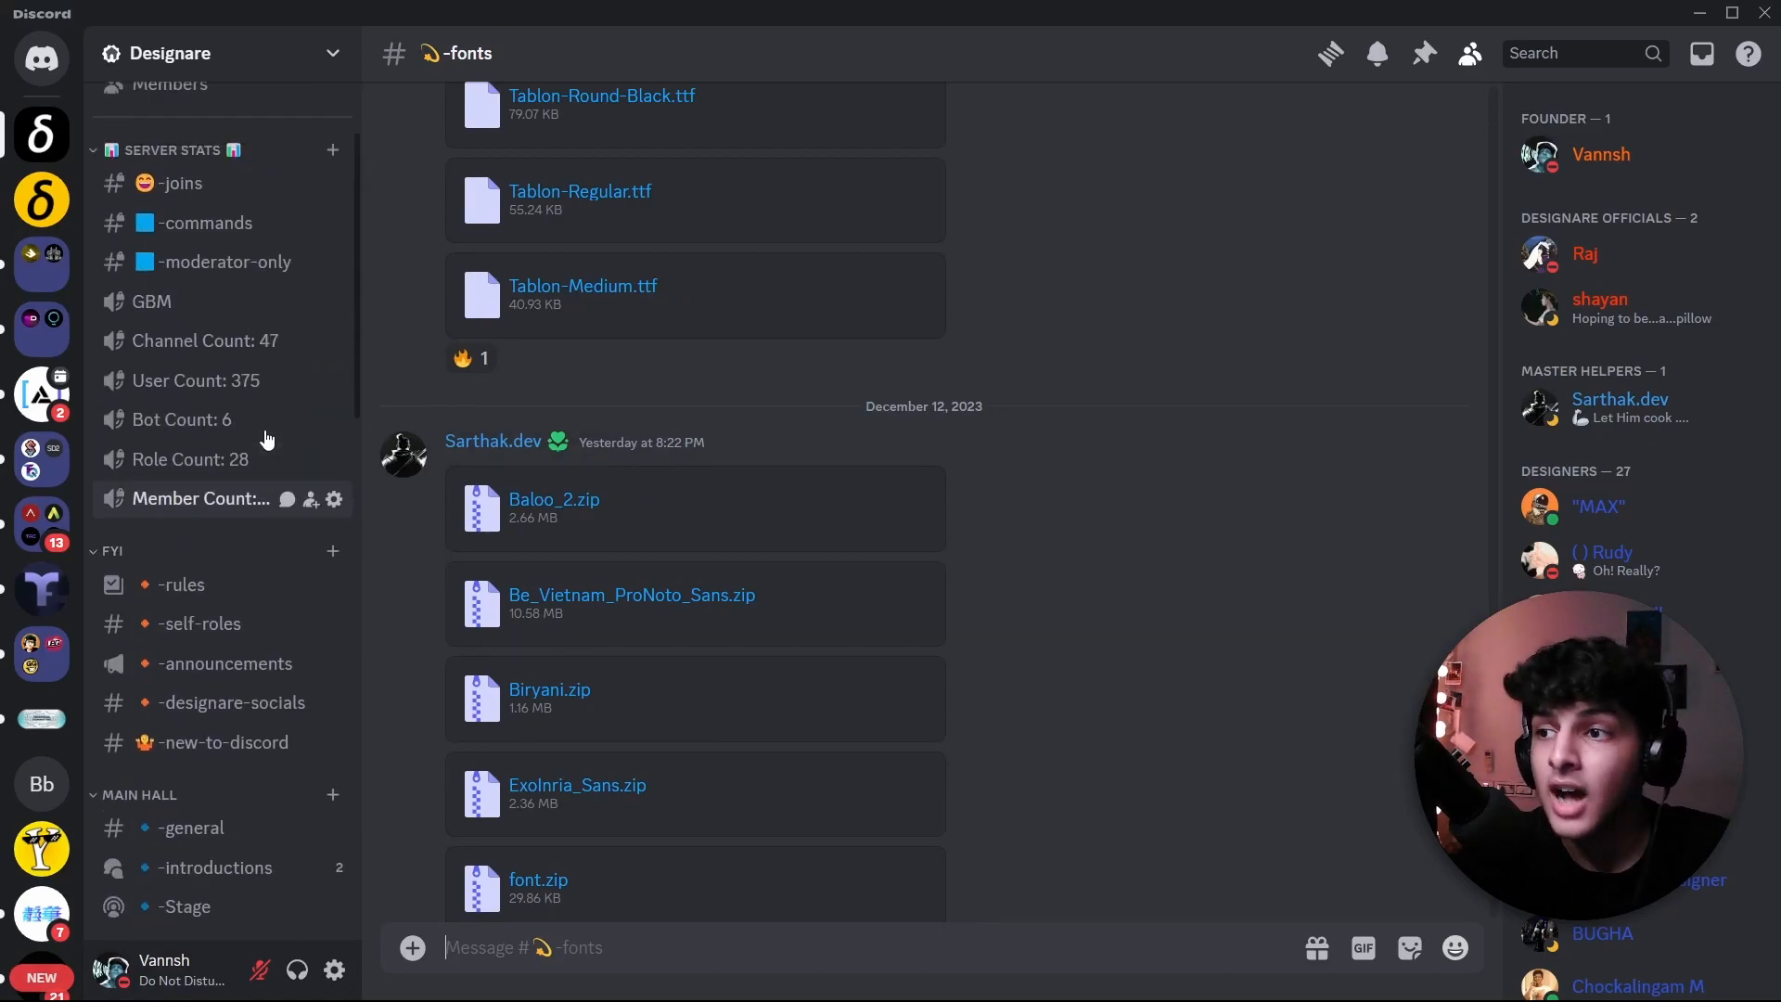
scroll(260, 388, "down", 3)
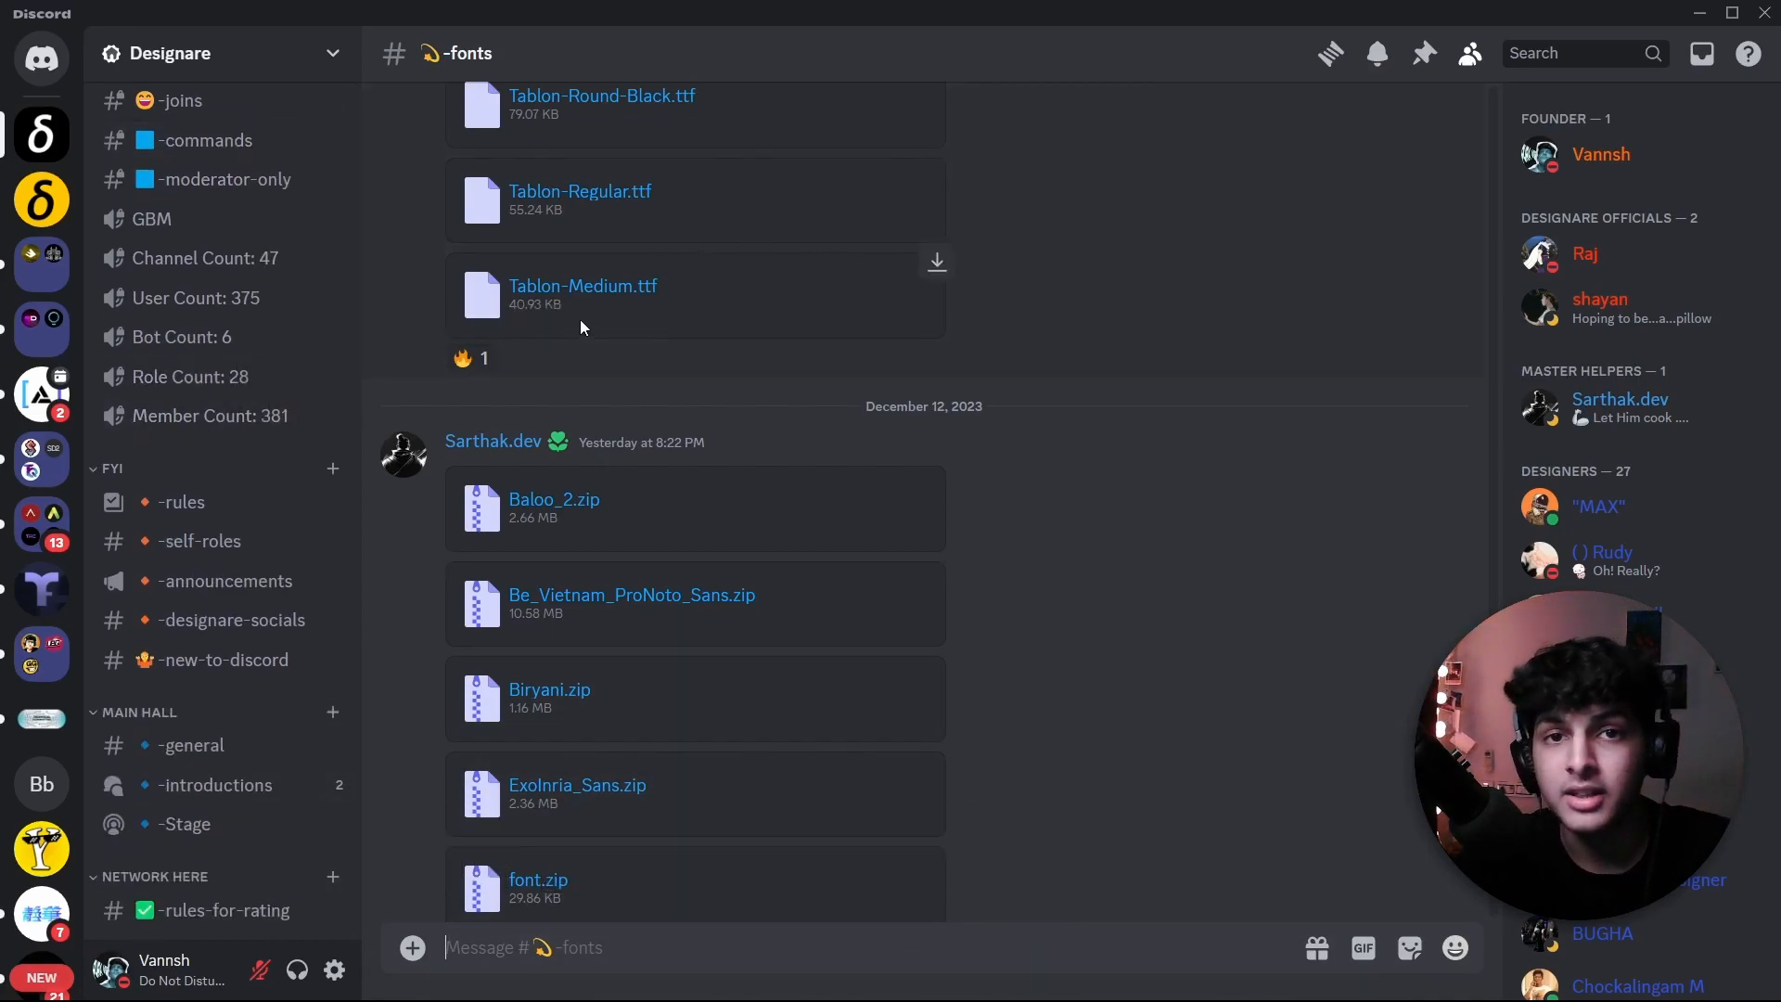
scroll(1651, 436, "down", 4)
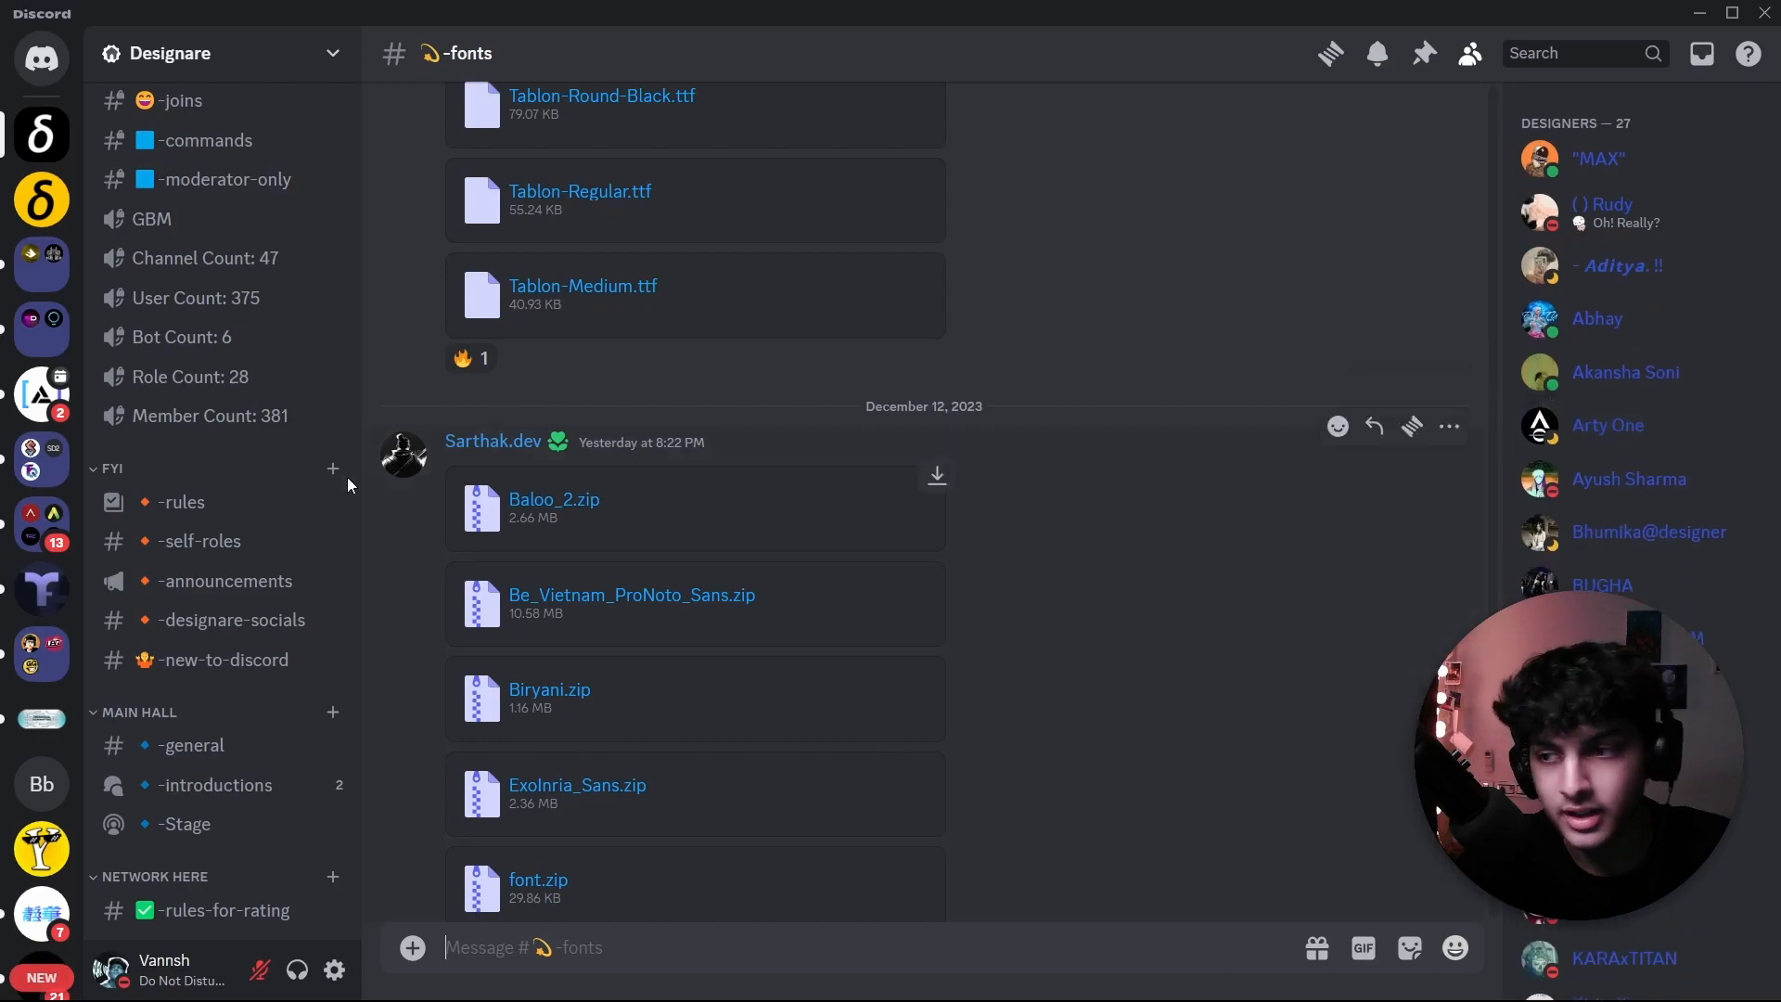
Step: Browse the server's self-roles, renders, 3d-elements and png-effects channels and the resources shared there
left_click(226, 561)
scroll(226, 649, "down", 3)
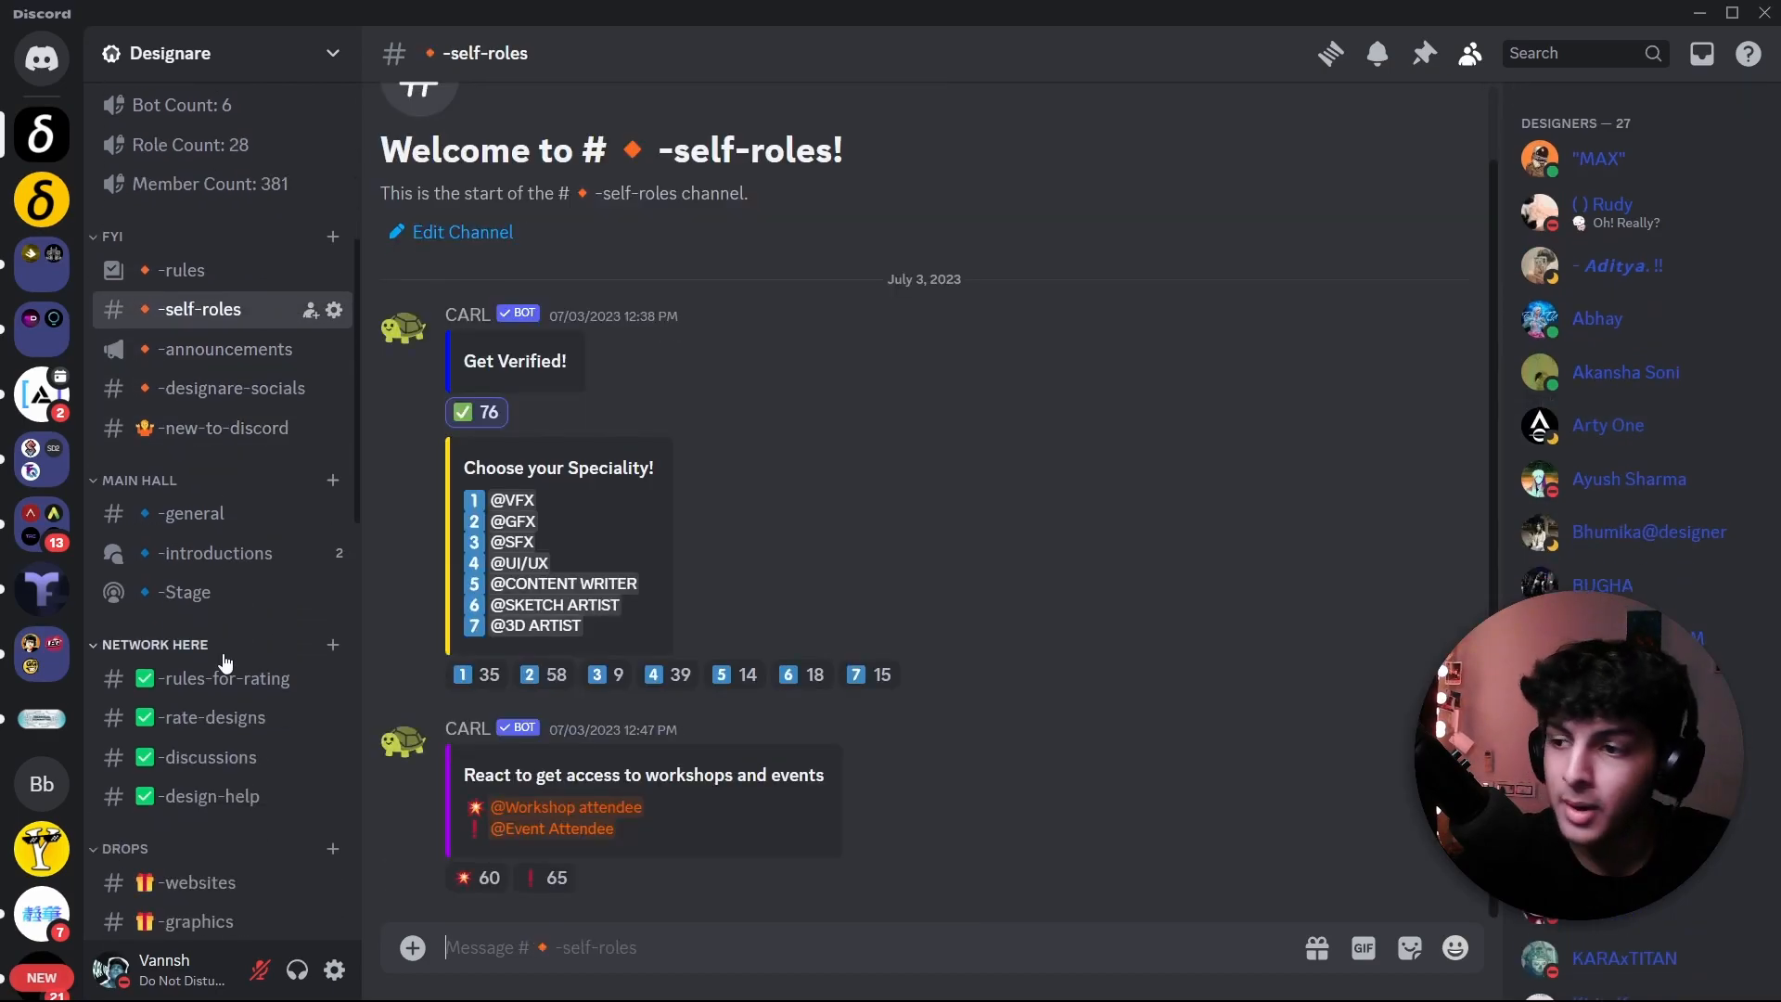
scroll(226, 735, "down", 4)
left_click(186, 738)
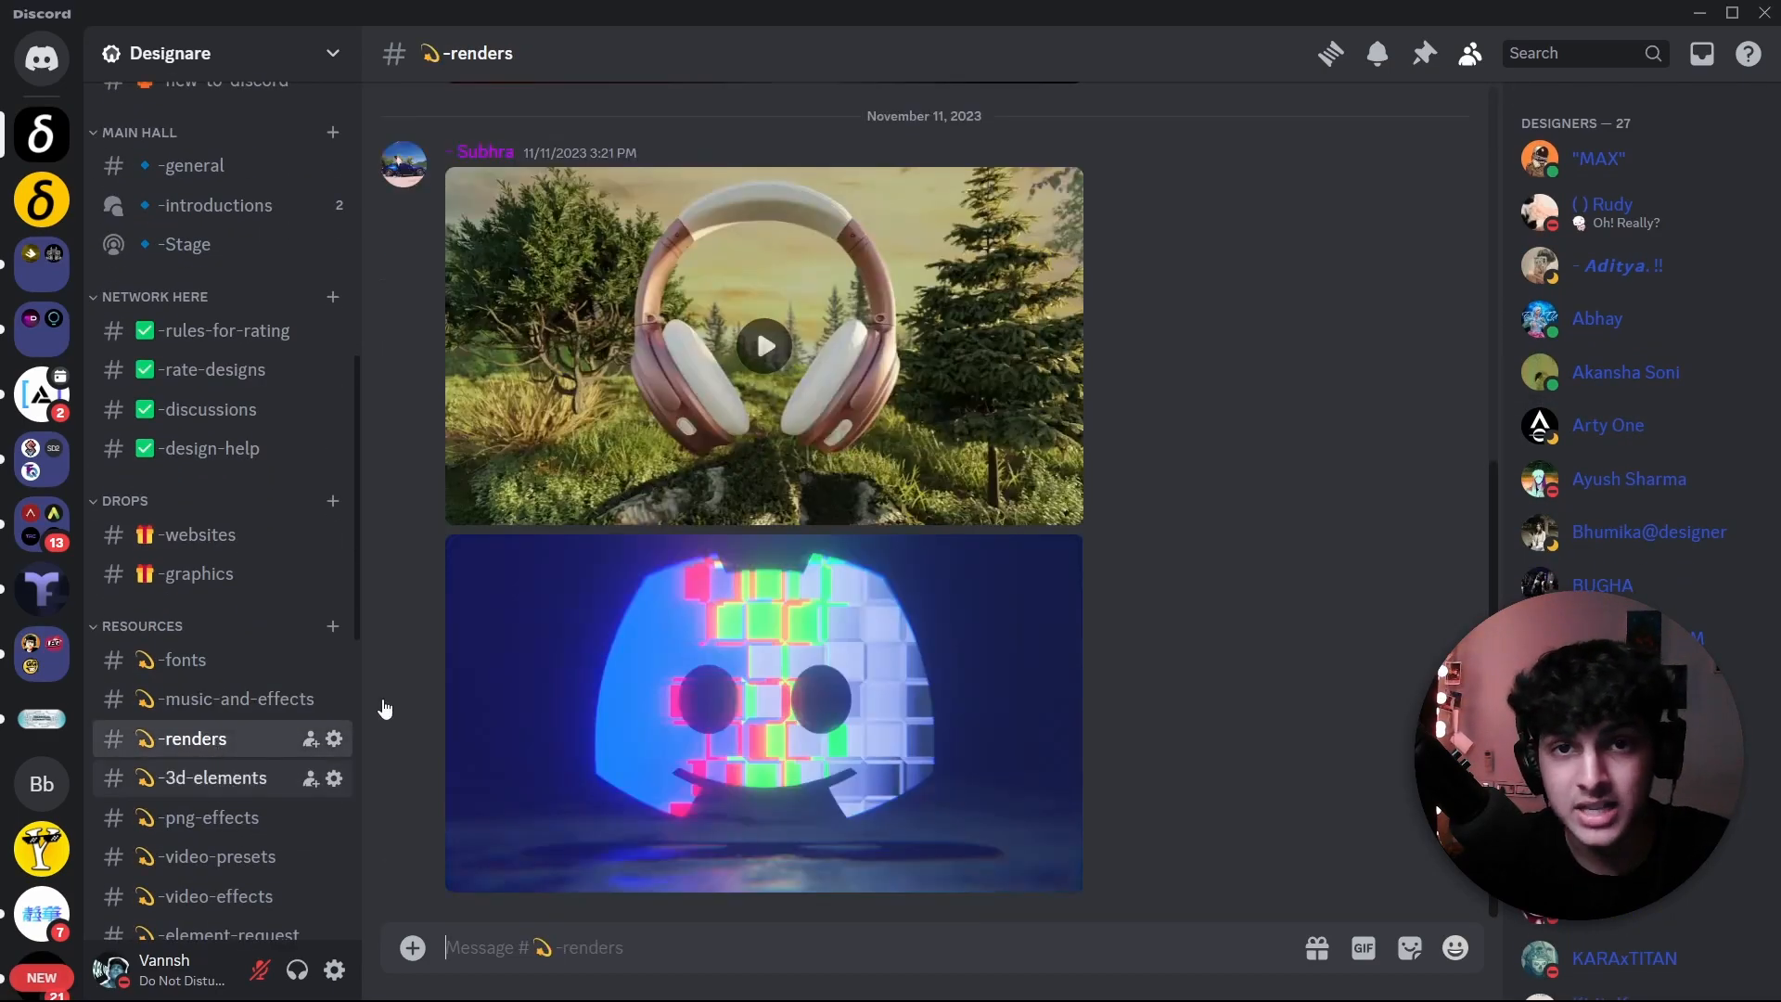
left_click(186, 777)
scroll(195, 756, "down", 2)
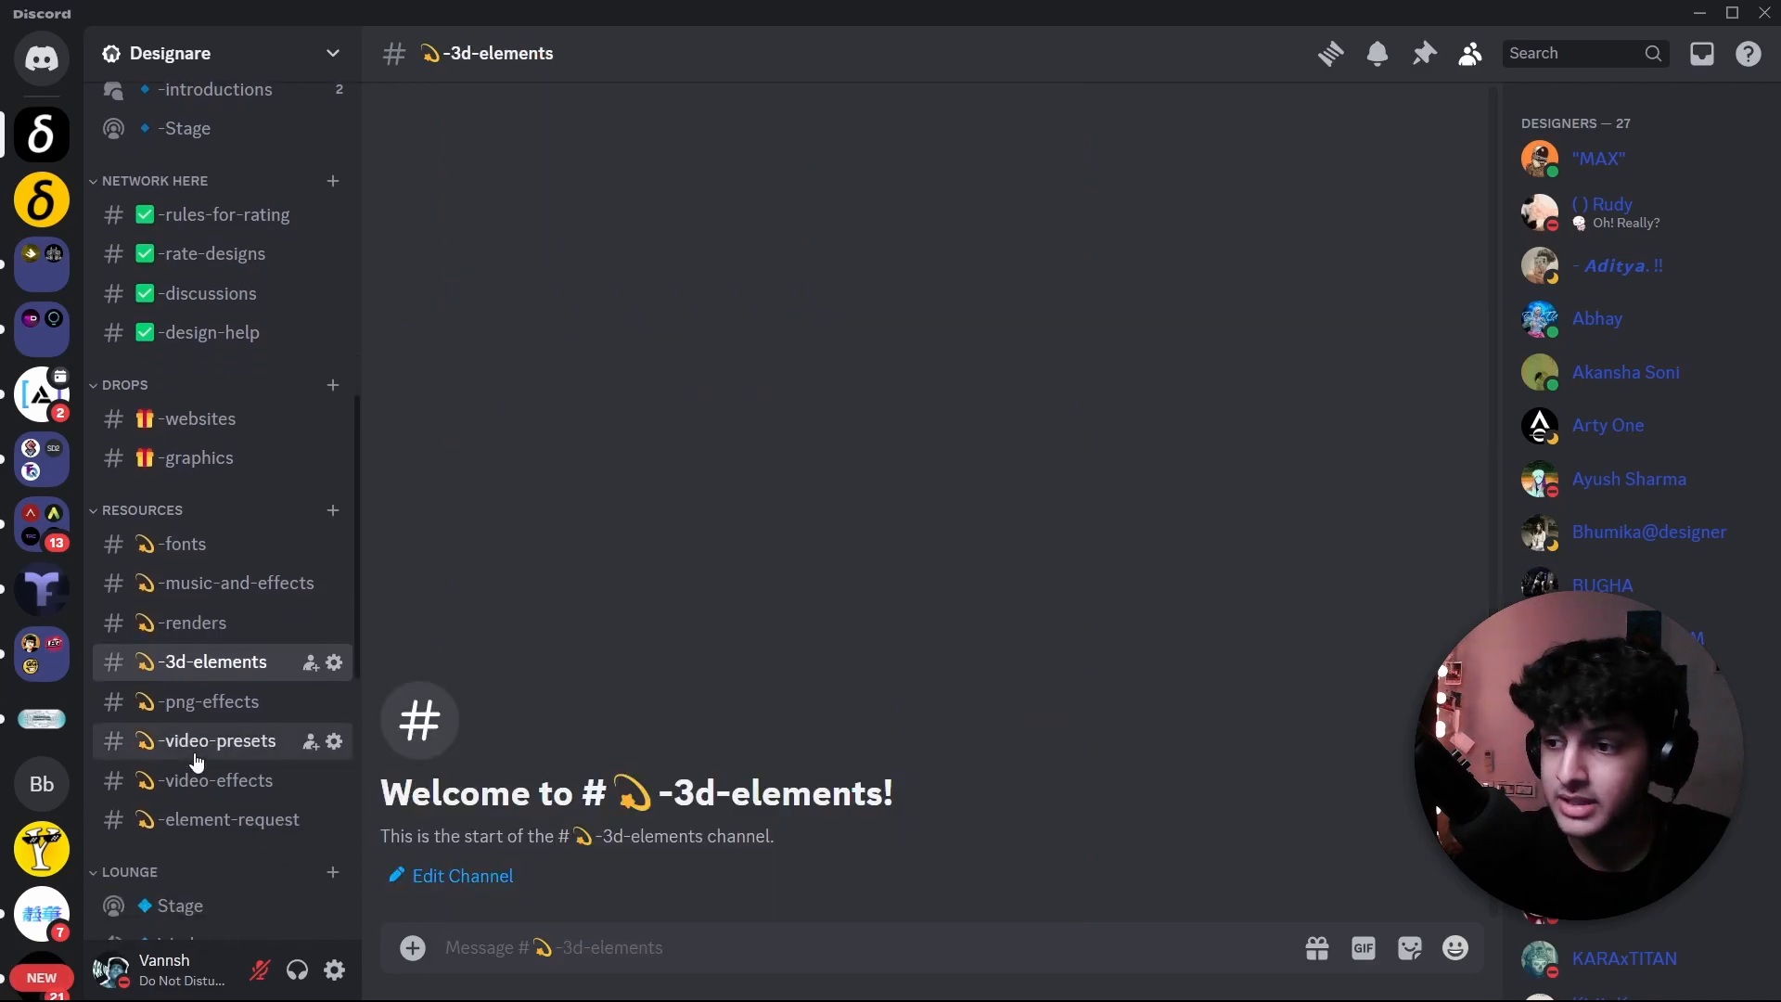
left_click(200, 740)
left_click(202, 713)
scroll(749, 509, "up", 10)
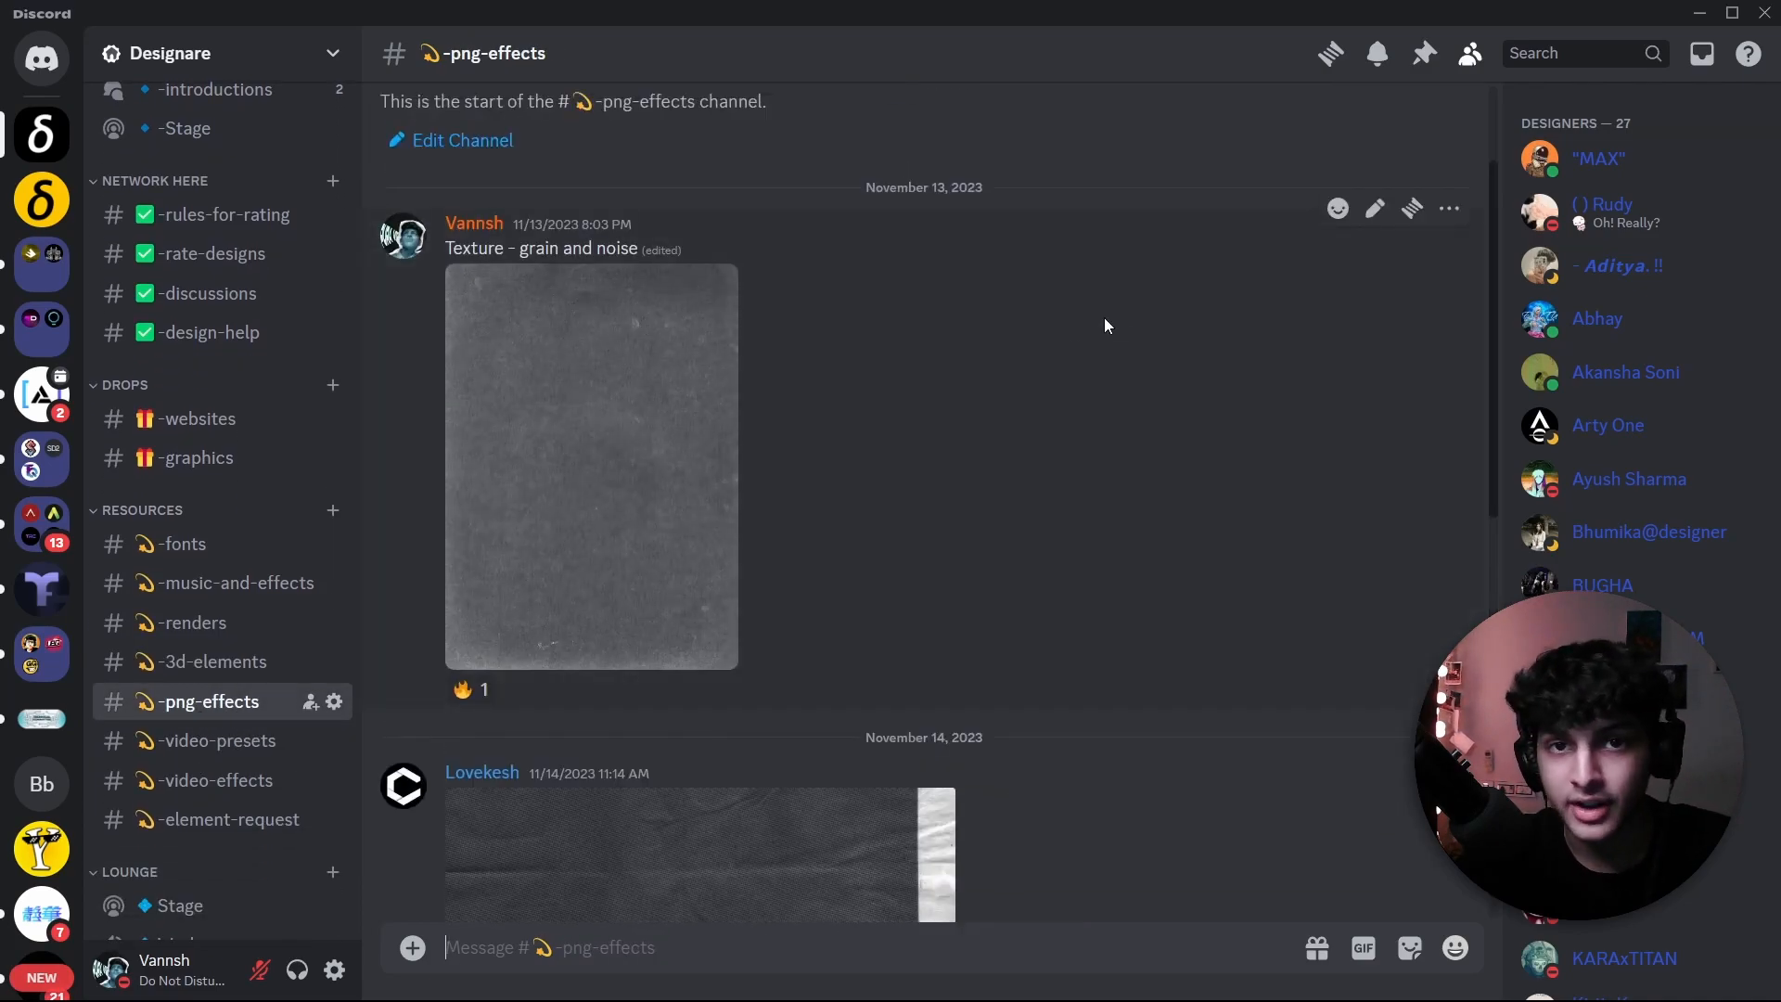
Step: Switch to the Figma desktop app and open the empty Presentations file of the Designare Website project
key("alt+Tab")
key("alt+Tab")
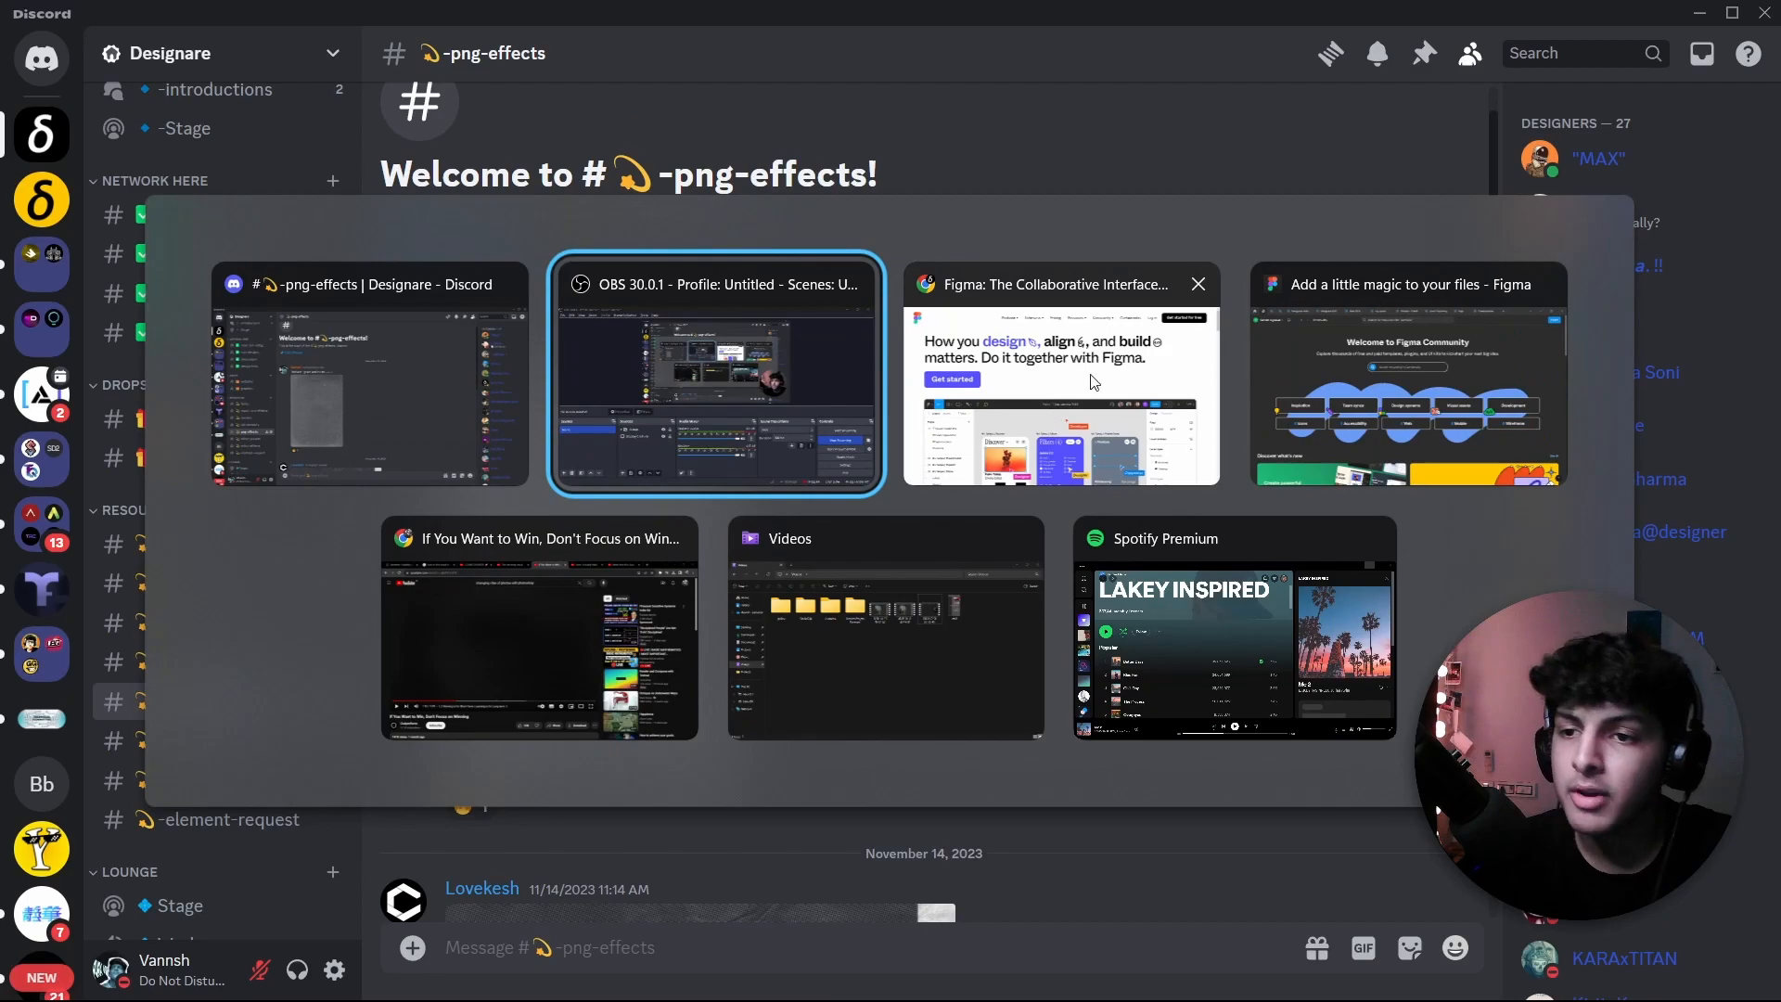
left_click(1310, 355)
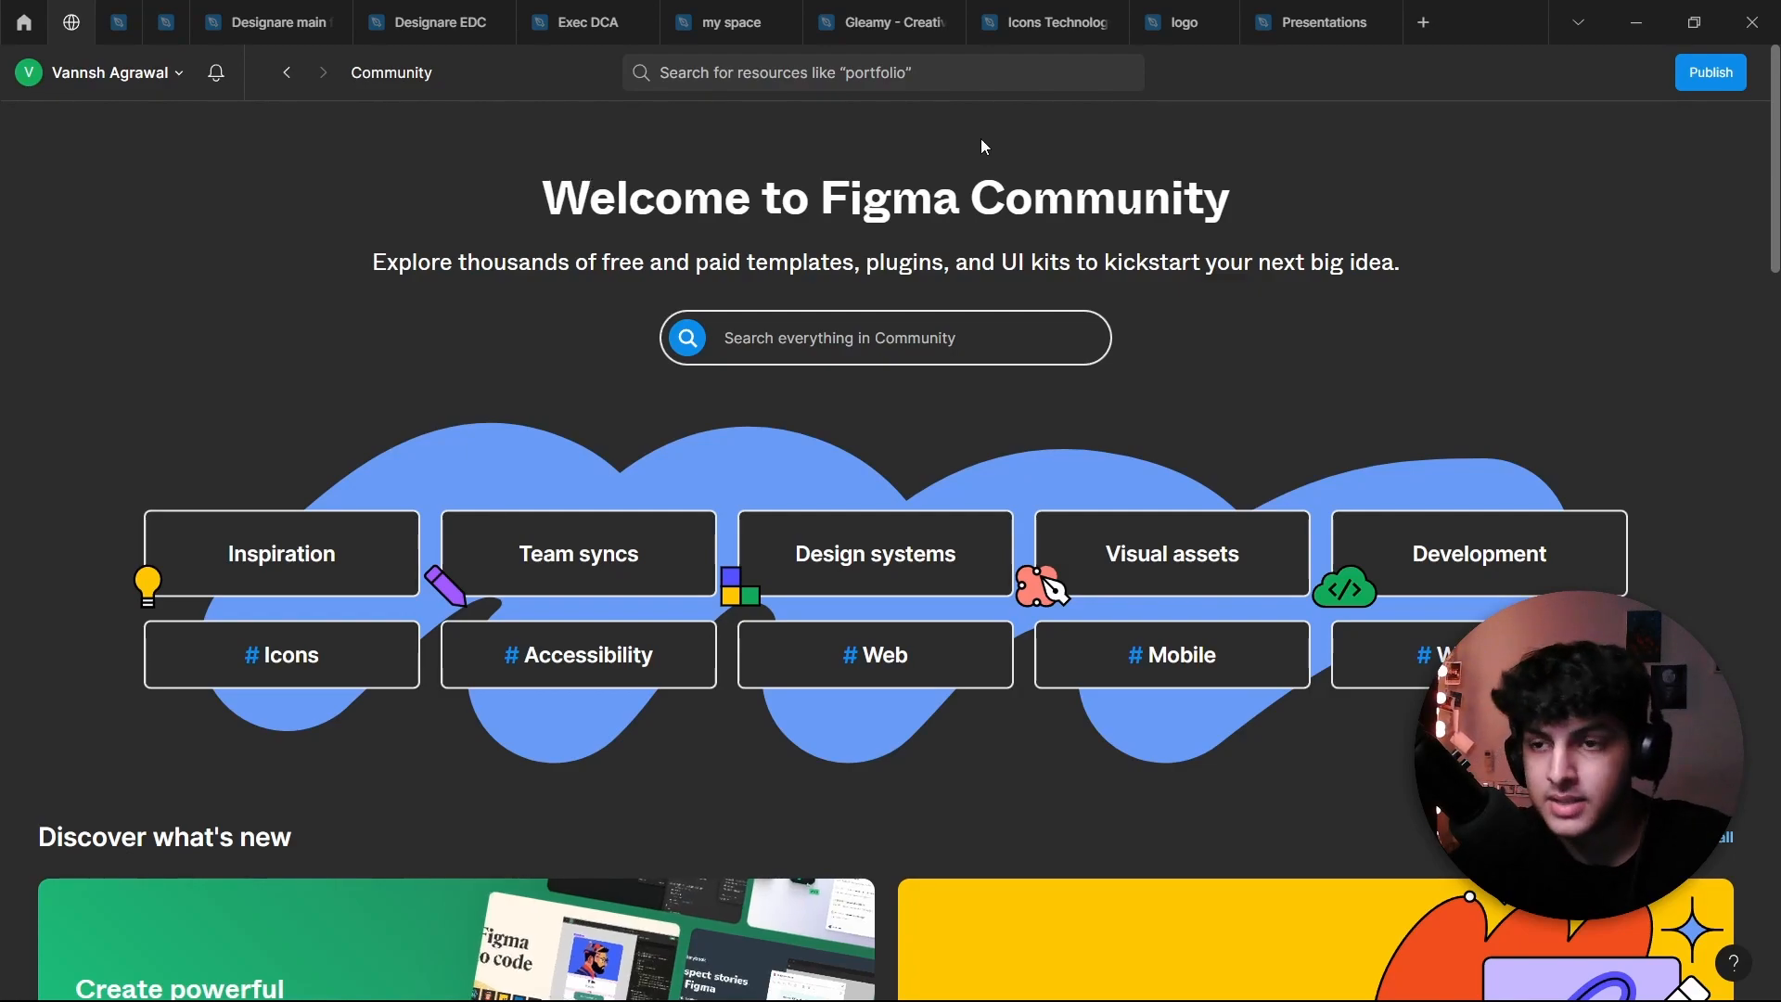
left_click(1336, 22)
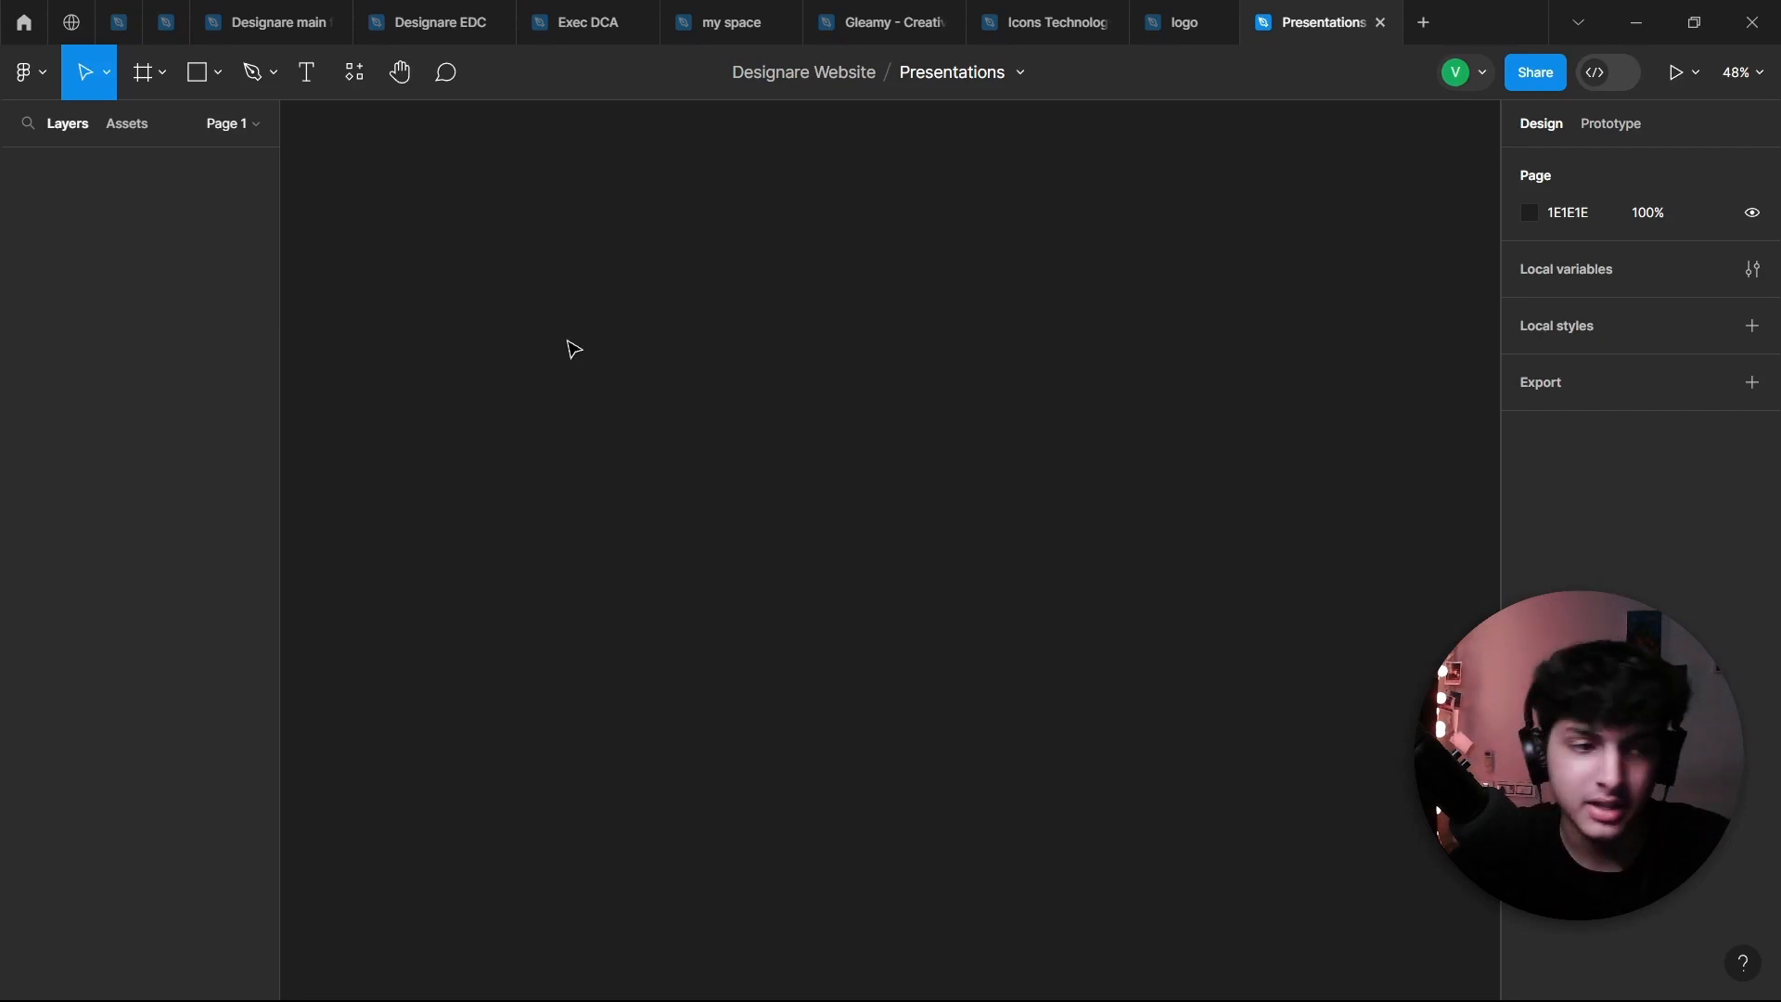
left_click(23, 22)
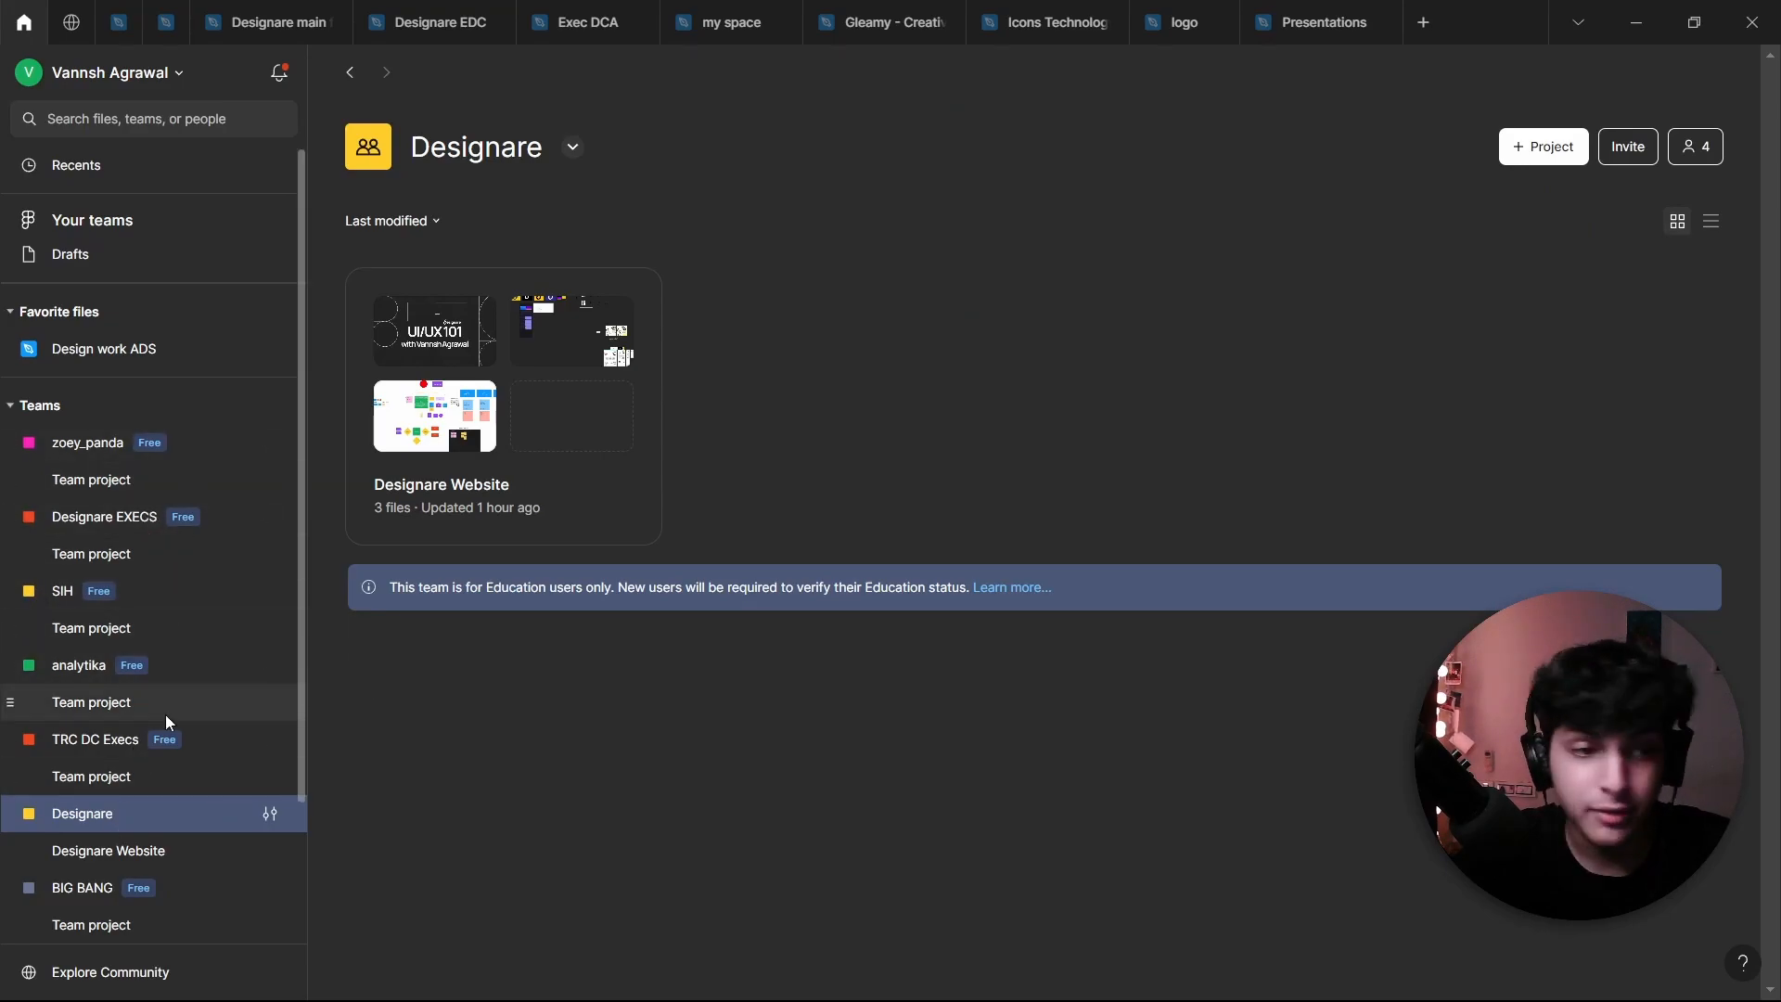
left_click(1296, 12)
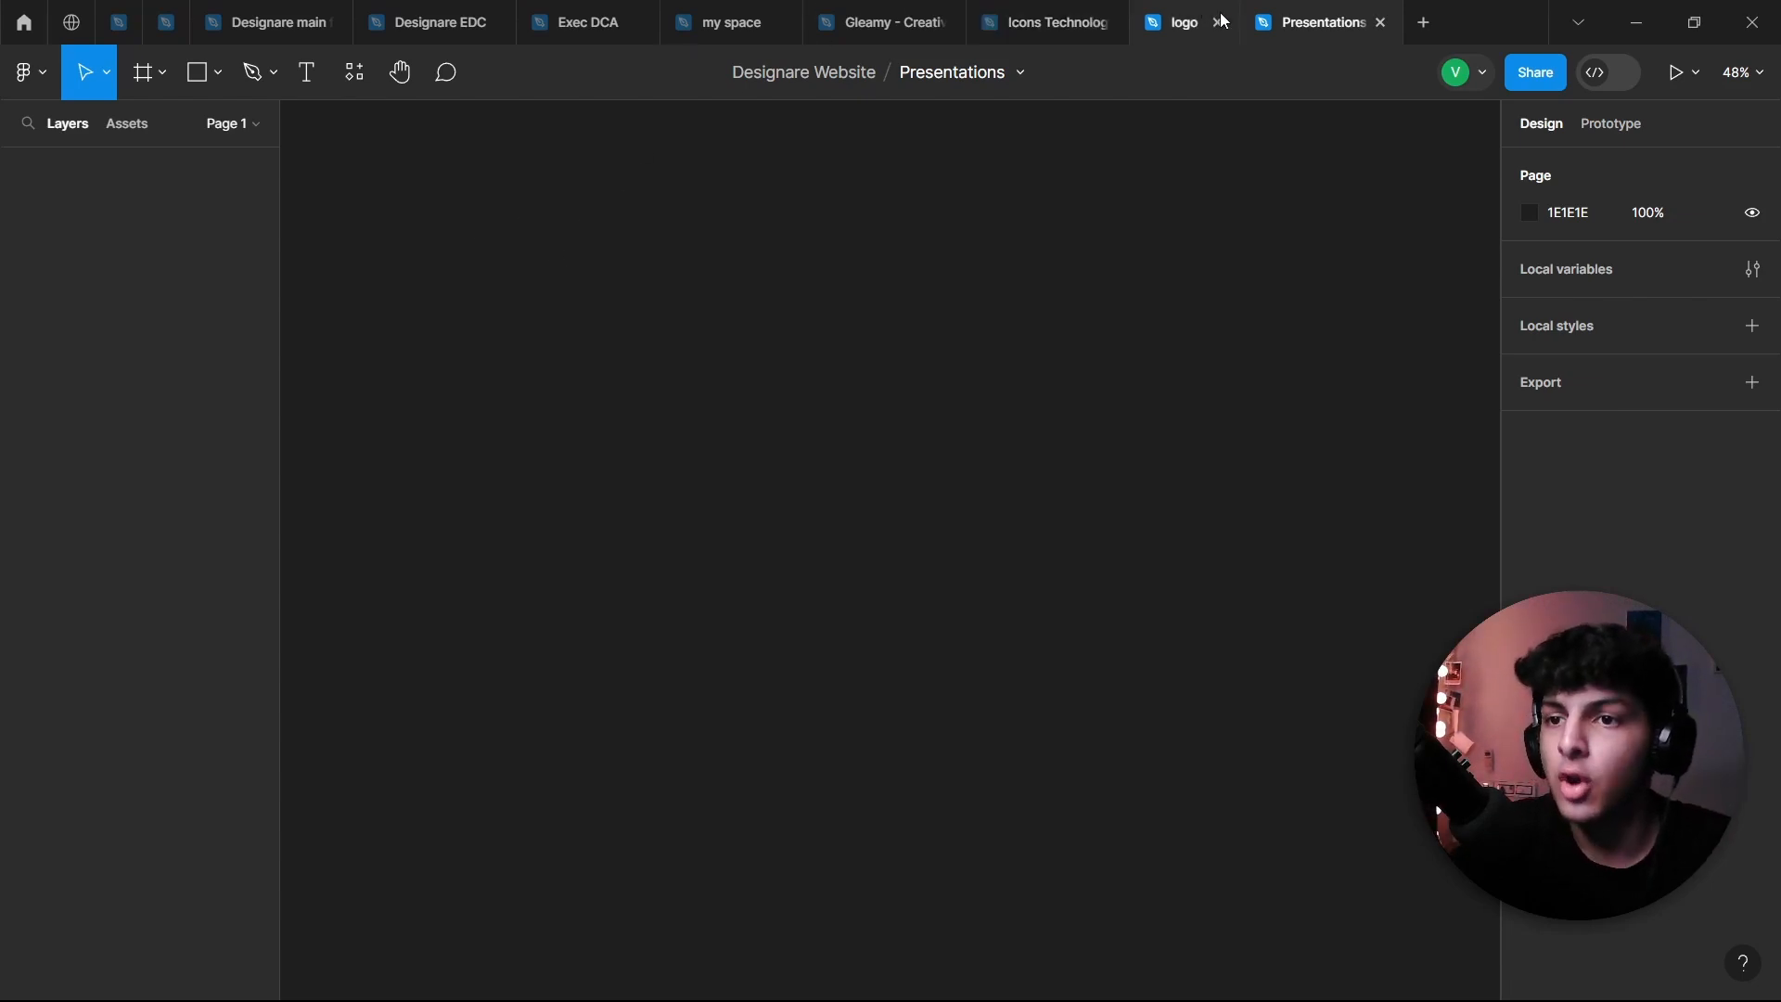
mouse_move(742, 13)
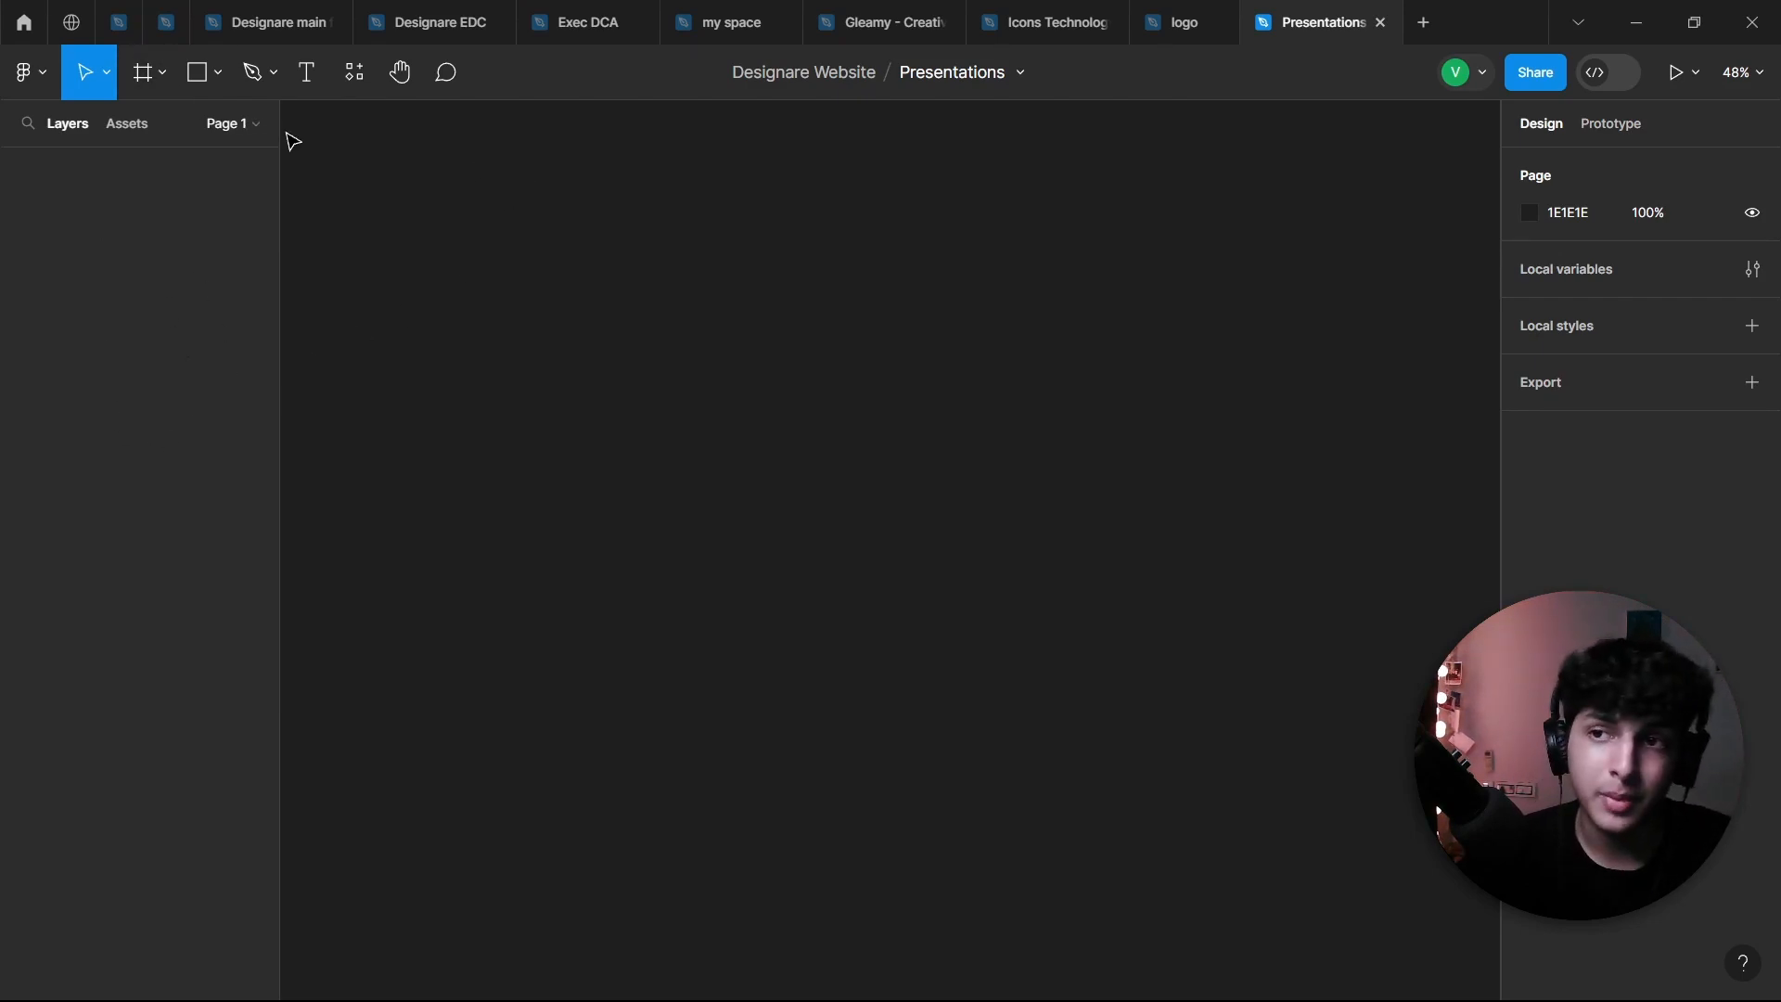
Step: Look over the frame preset categories and place a default 100 × 100 frame on the empty canvas
key("f")
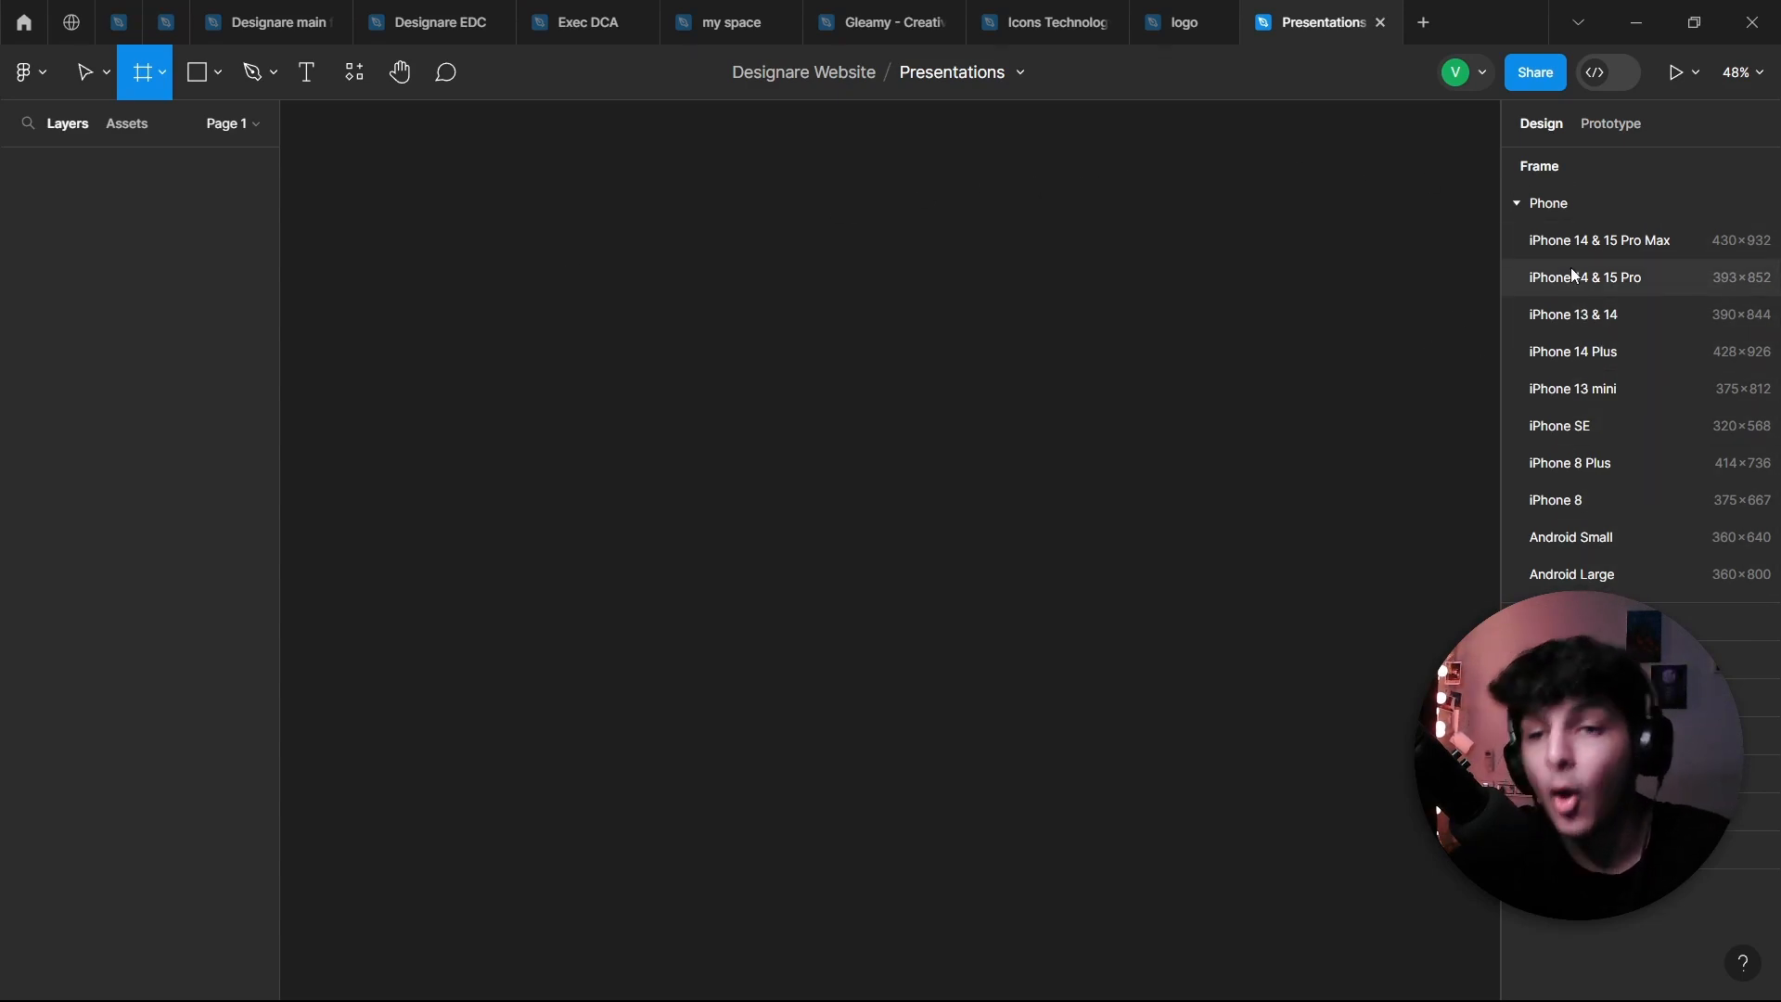
left_click(1516, 203)
left_click(1513, 241)
left_click(1512, 241)
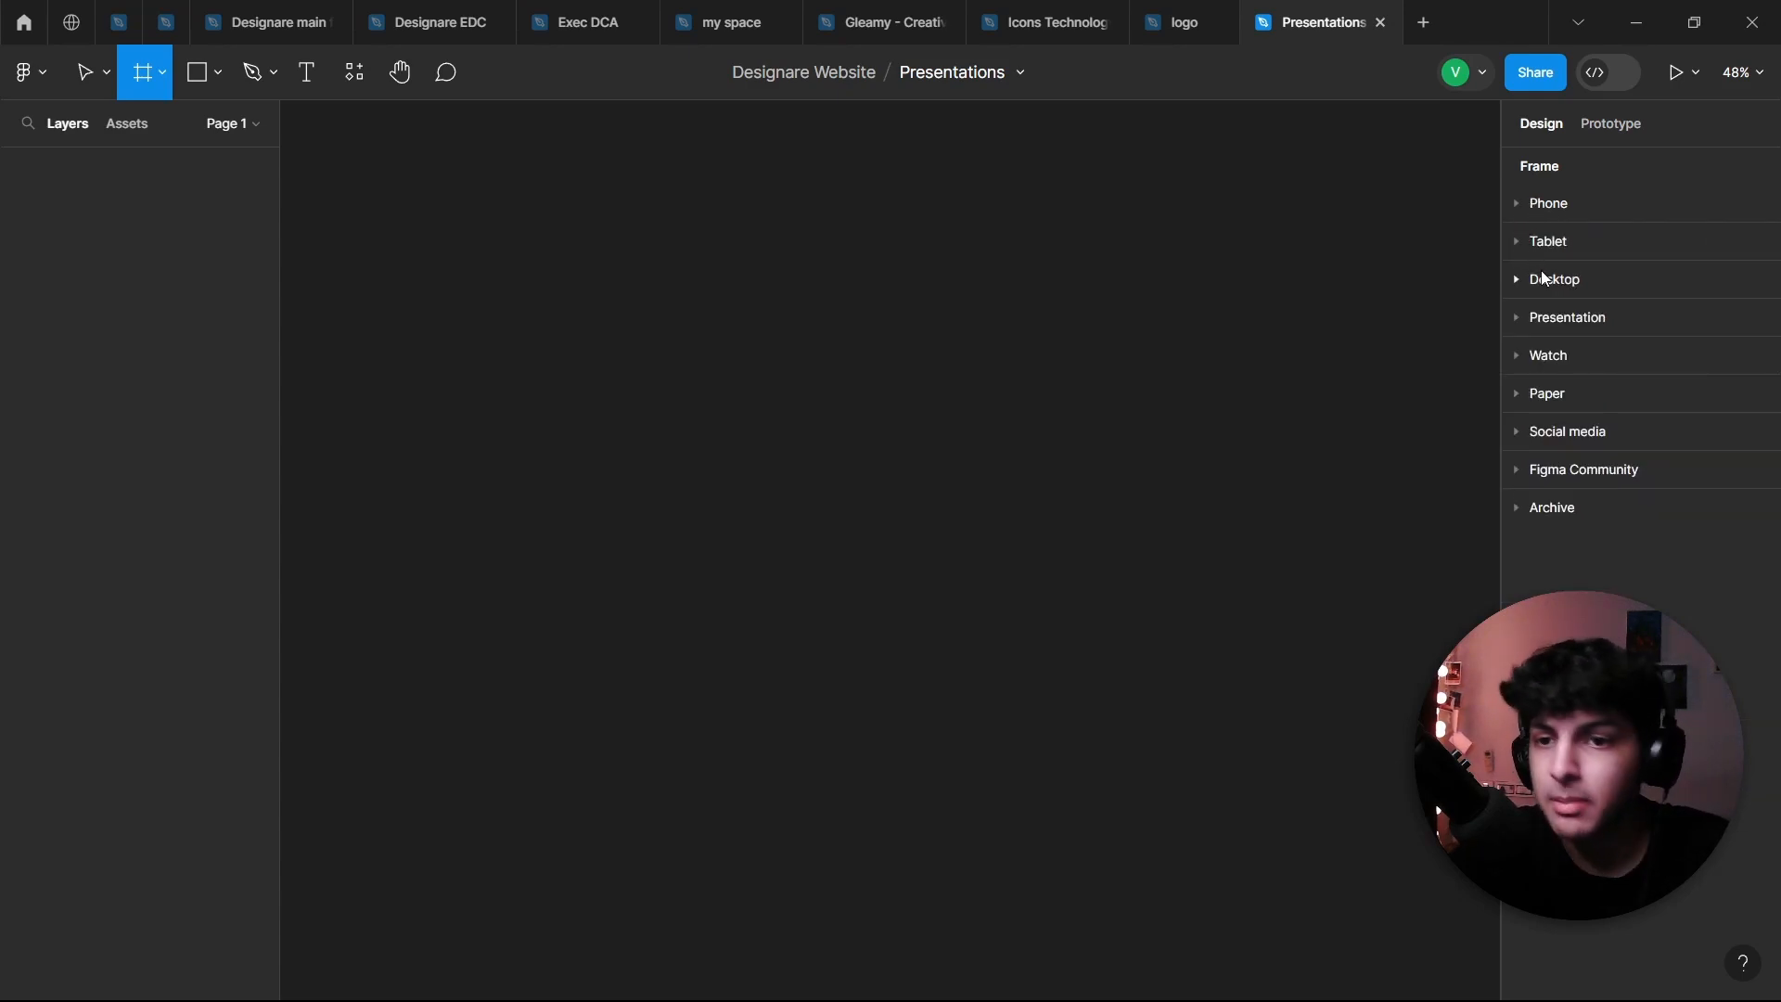
left_click(1542, 319)
left_click(1531, 320)
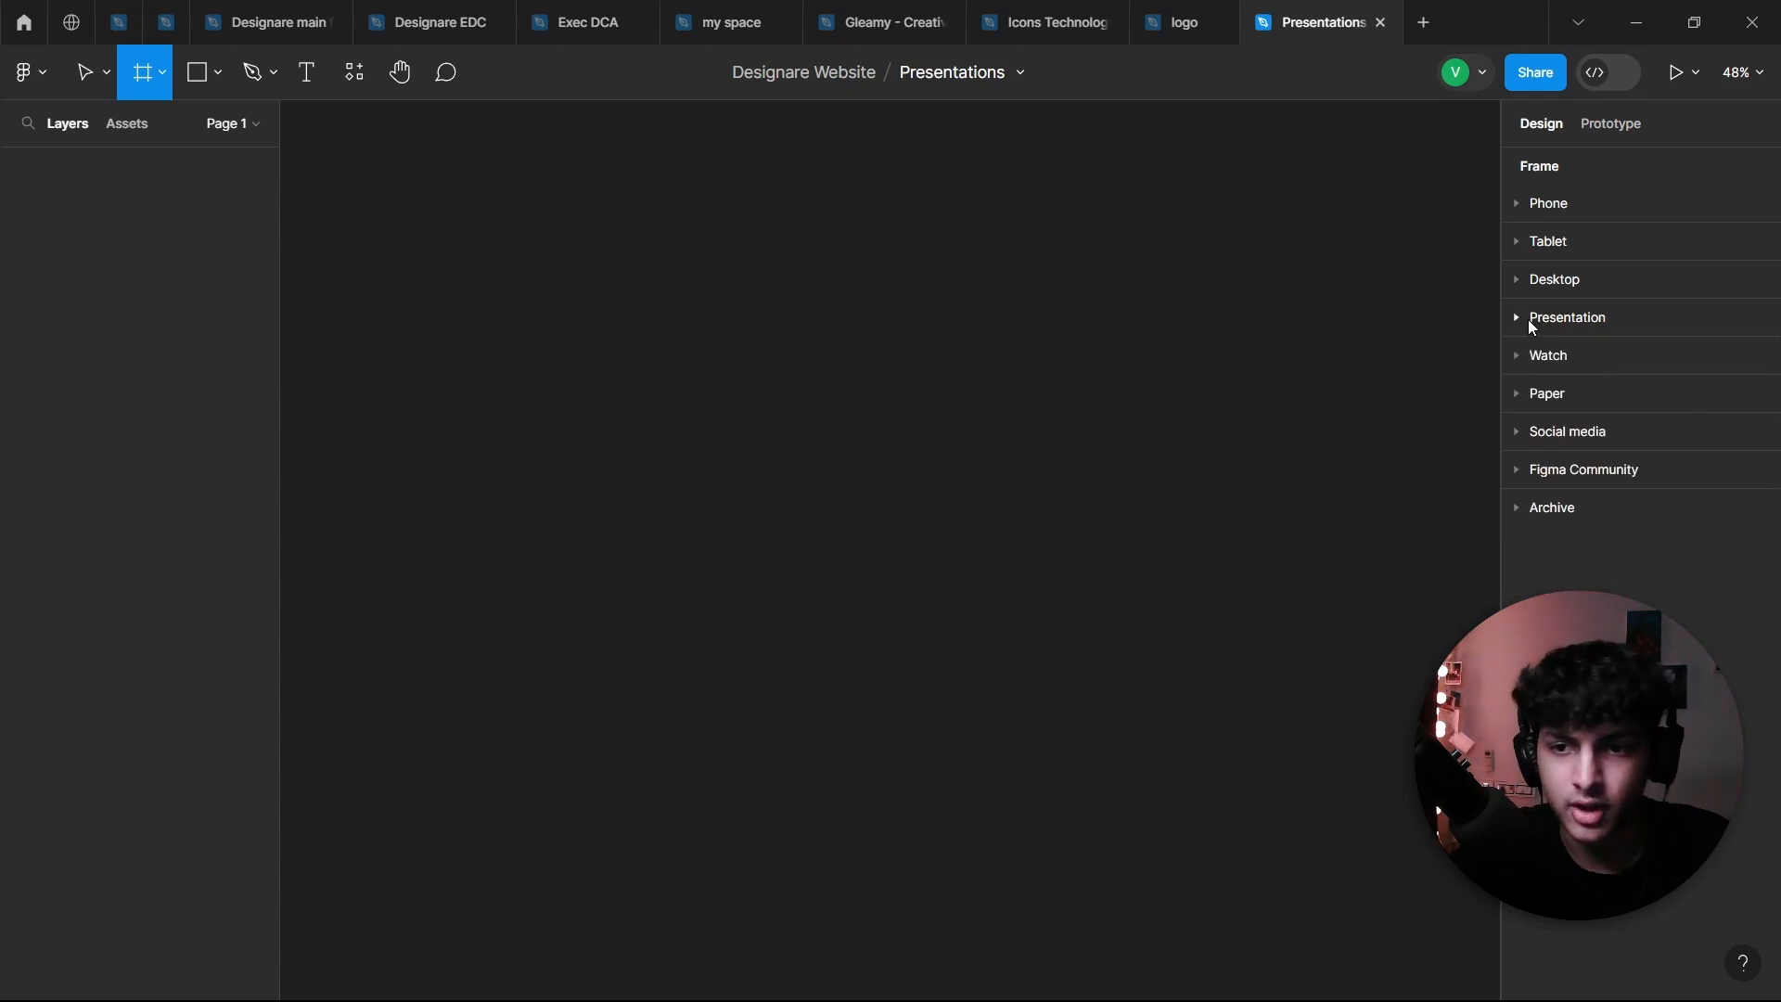
left_click(777, 384)
left_click(816, 327)
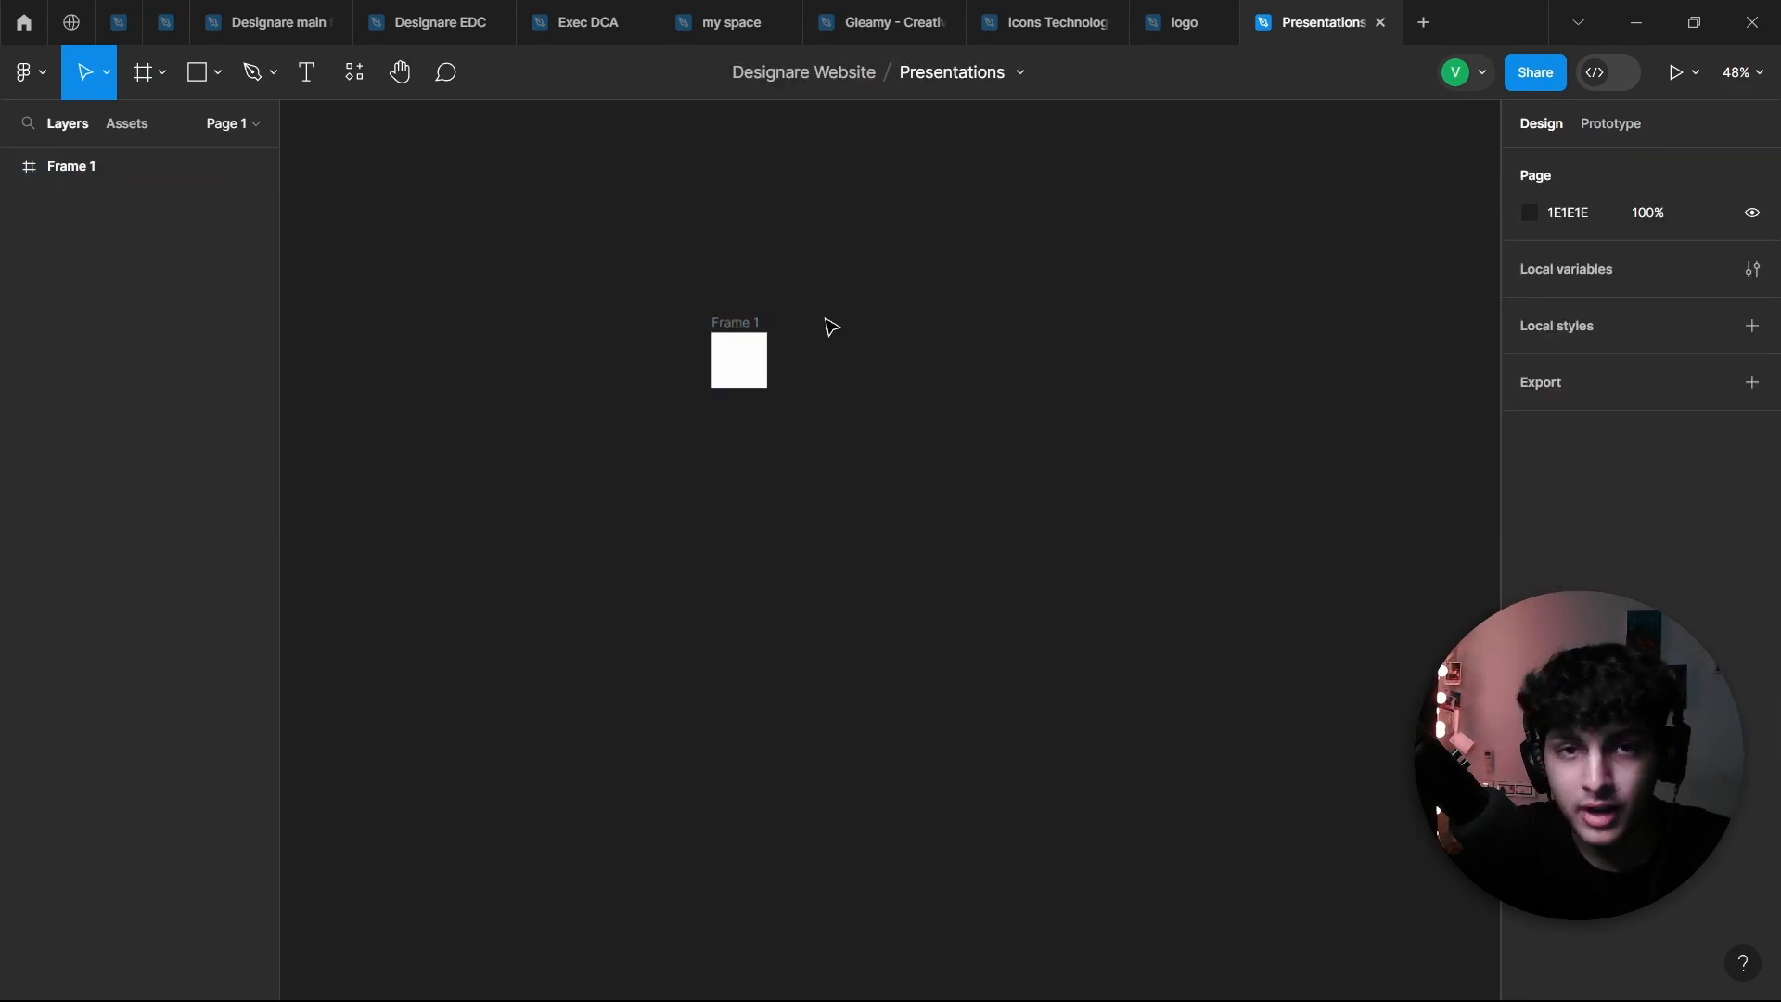
Step: Move the new frame slightly, to about X -419, Y -364, and deselect it
scroll(732, 362, "up", 5)
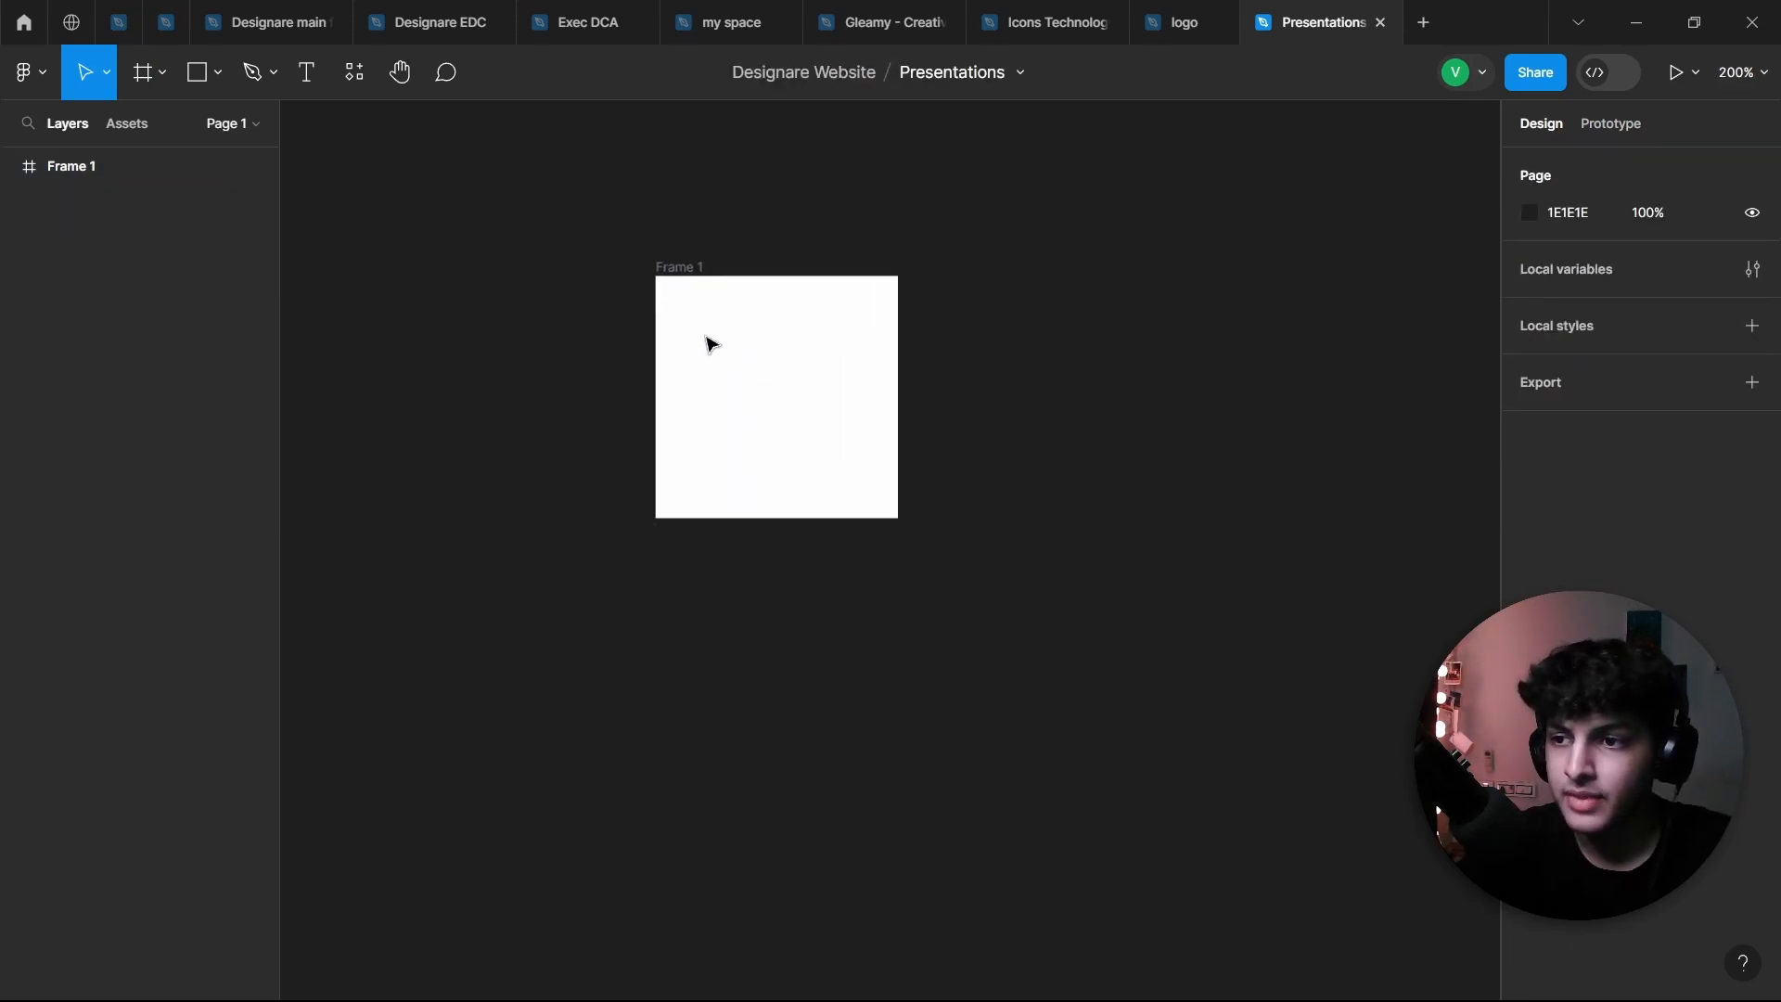
scroll(710, 344, "up", 1)
left_click(671, 271)
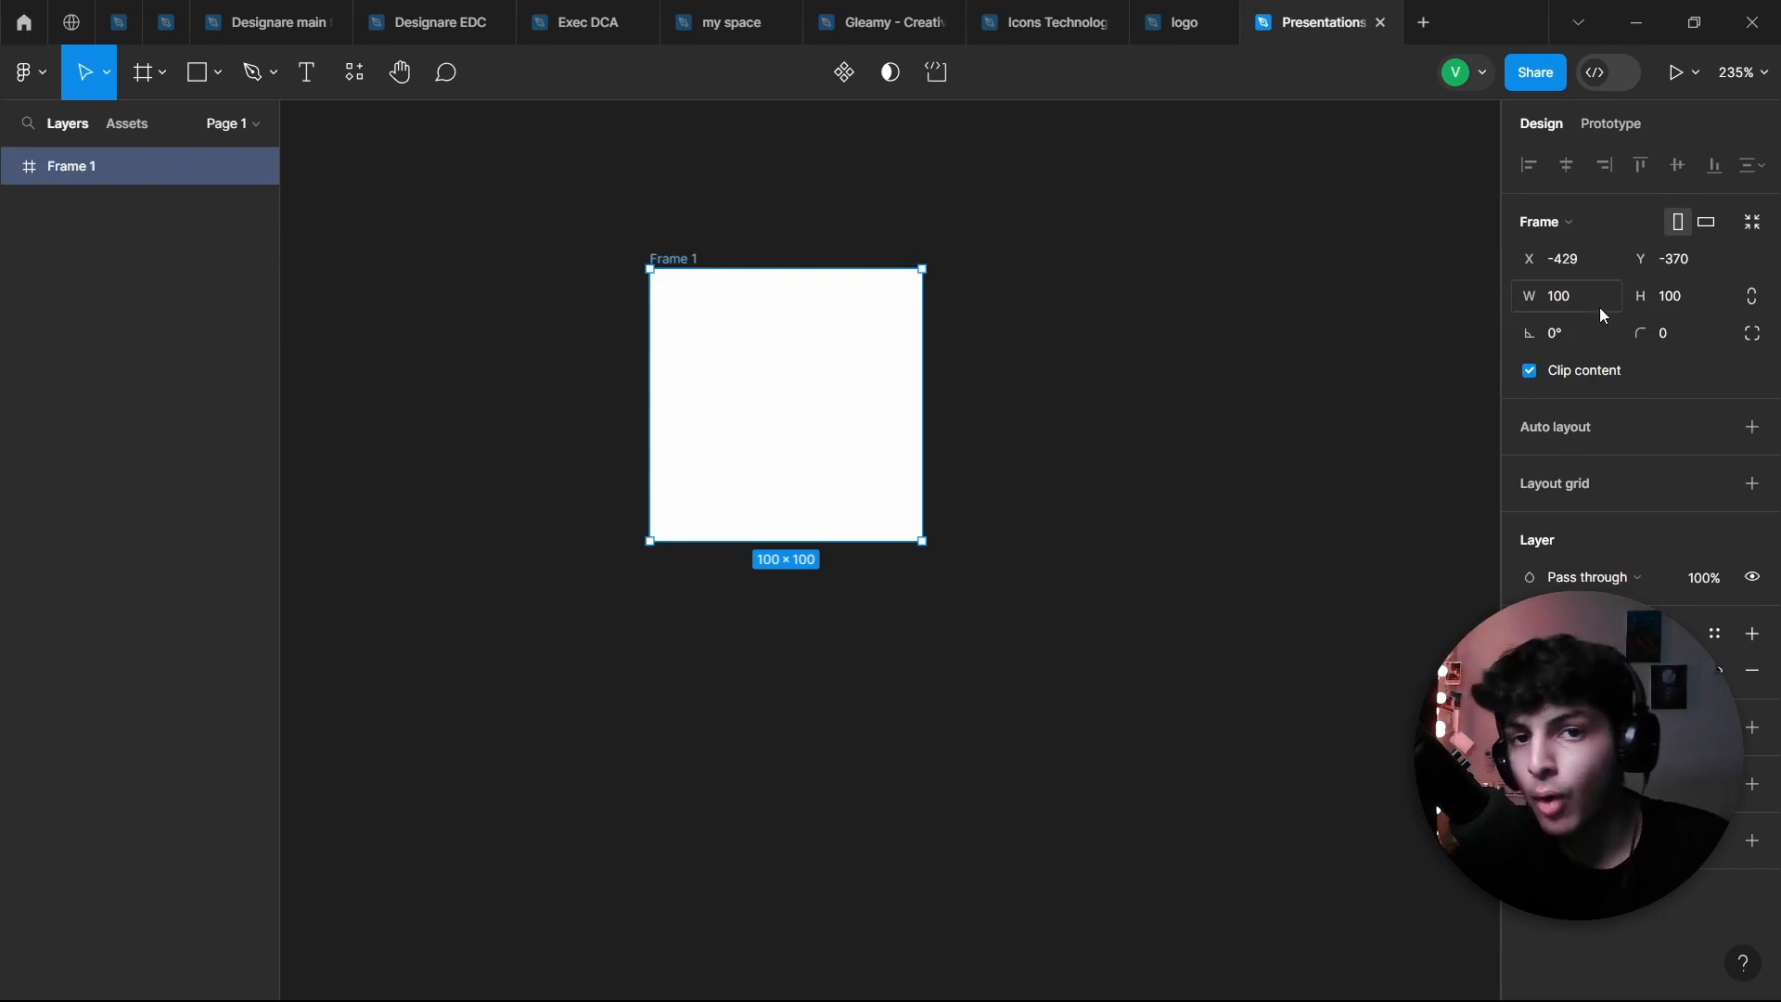
left_click(779, 222)
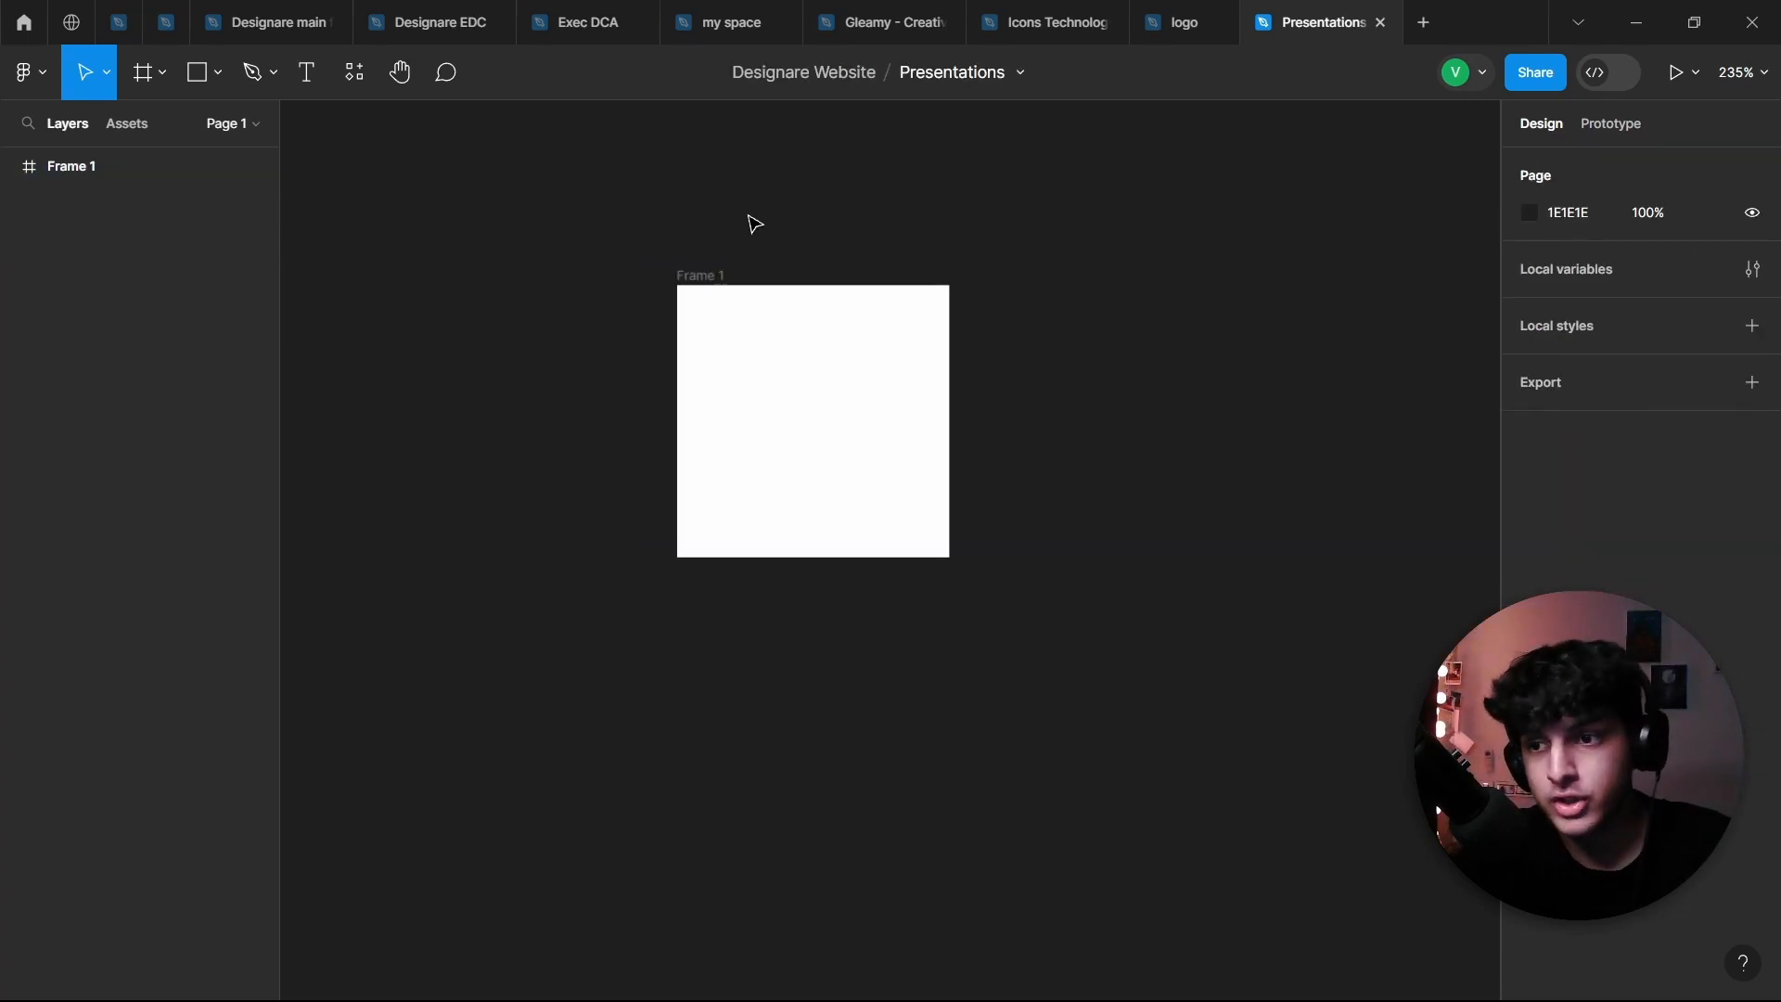
left_click(716, 289)
left_click(811, 182)
left_click(725, 280)
left_click(1049, 226)
left_click(715, 273)
left_click(868, 278)
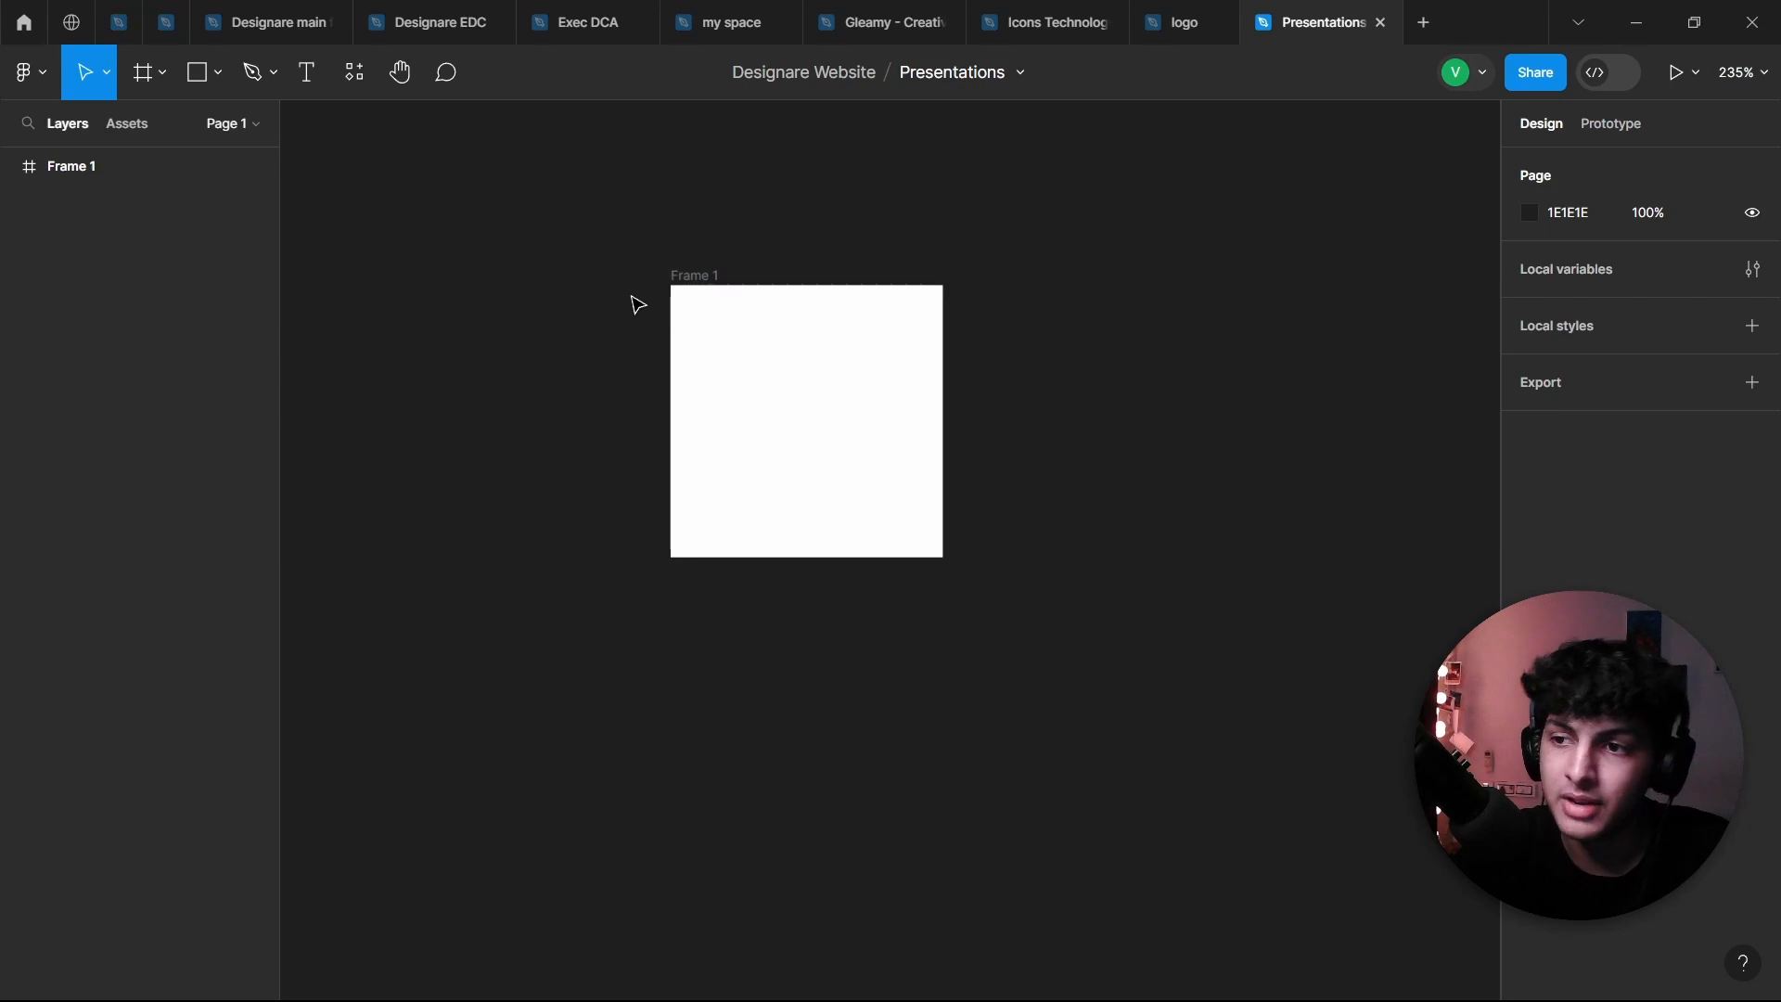
Step: Resize the frame freehand to about 126 × 140 by extending its right, bottom and left edges
left_click(691, 276)
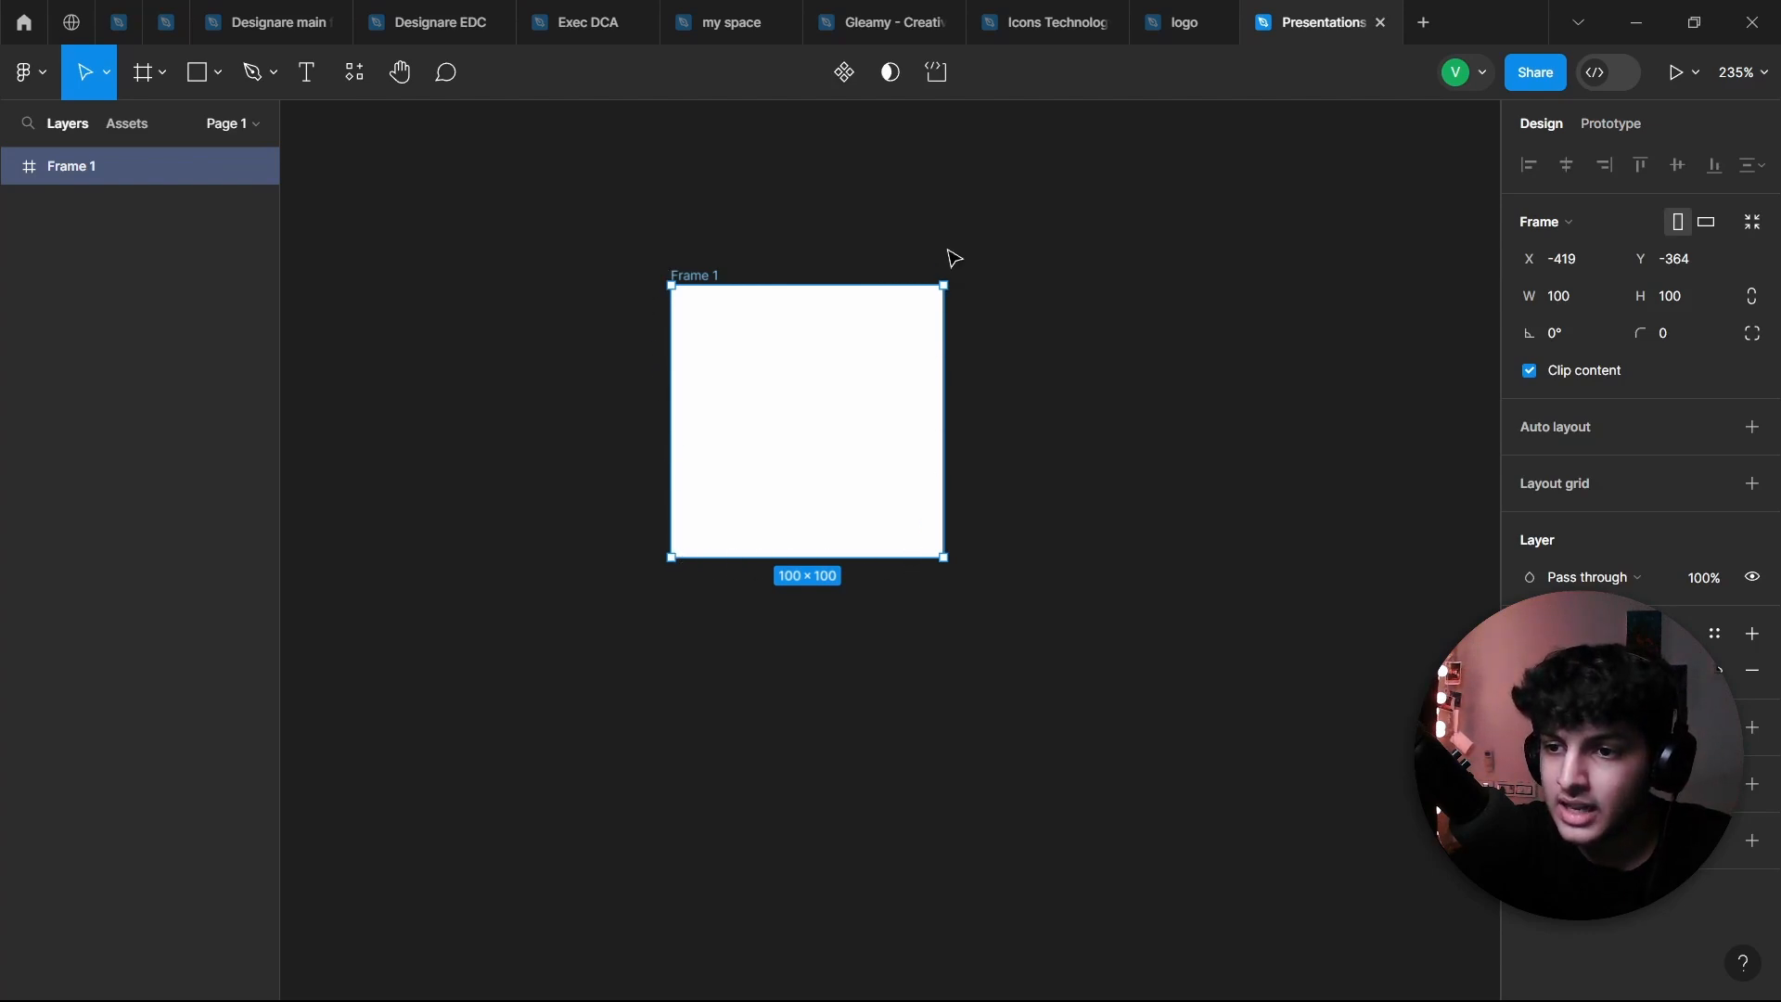
left_click_drag(944, 399, 959, 443)
left_click(984, 227)
left_click(770, 320)
left_click_drag(804, 576, 803, 685)
left_click(617, 478)
left_click(667, 309)
left_click_drag(671, 353, 613, 356)
key("Escape")
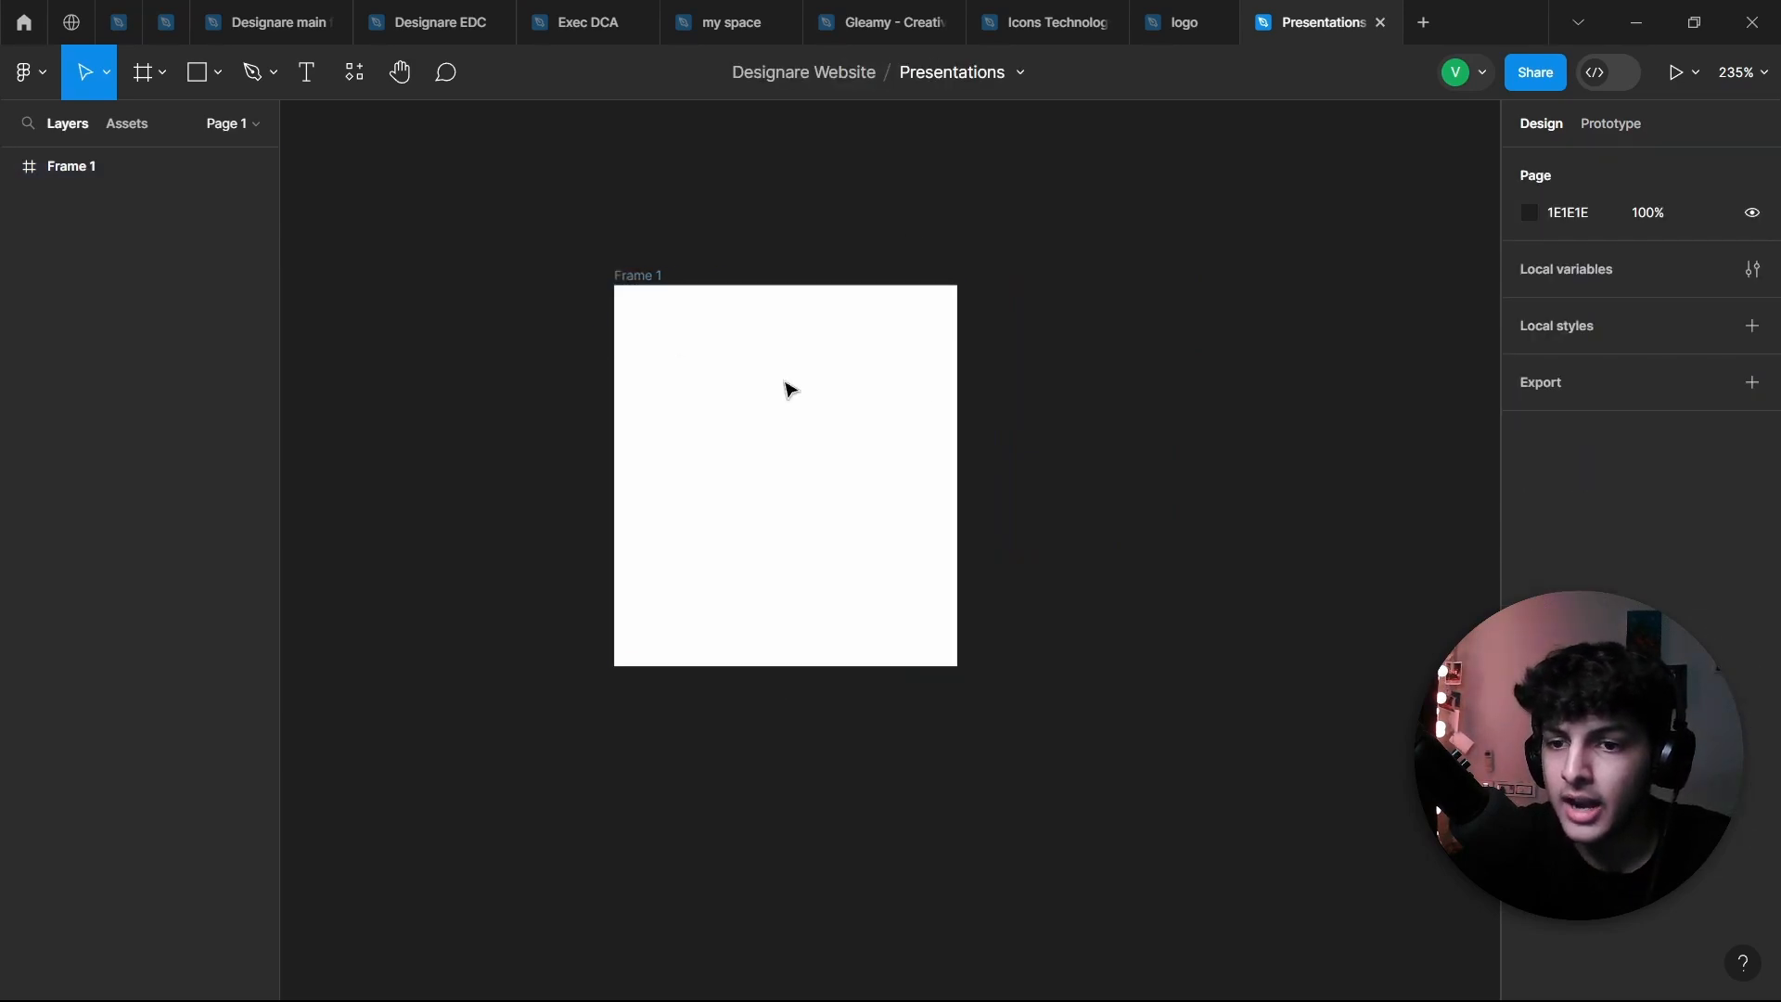
Step: Try out other fill colours on the frame with the colour picker
left_click(665, 288)
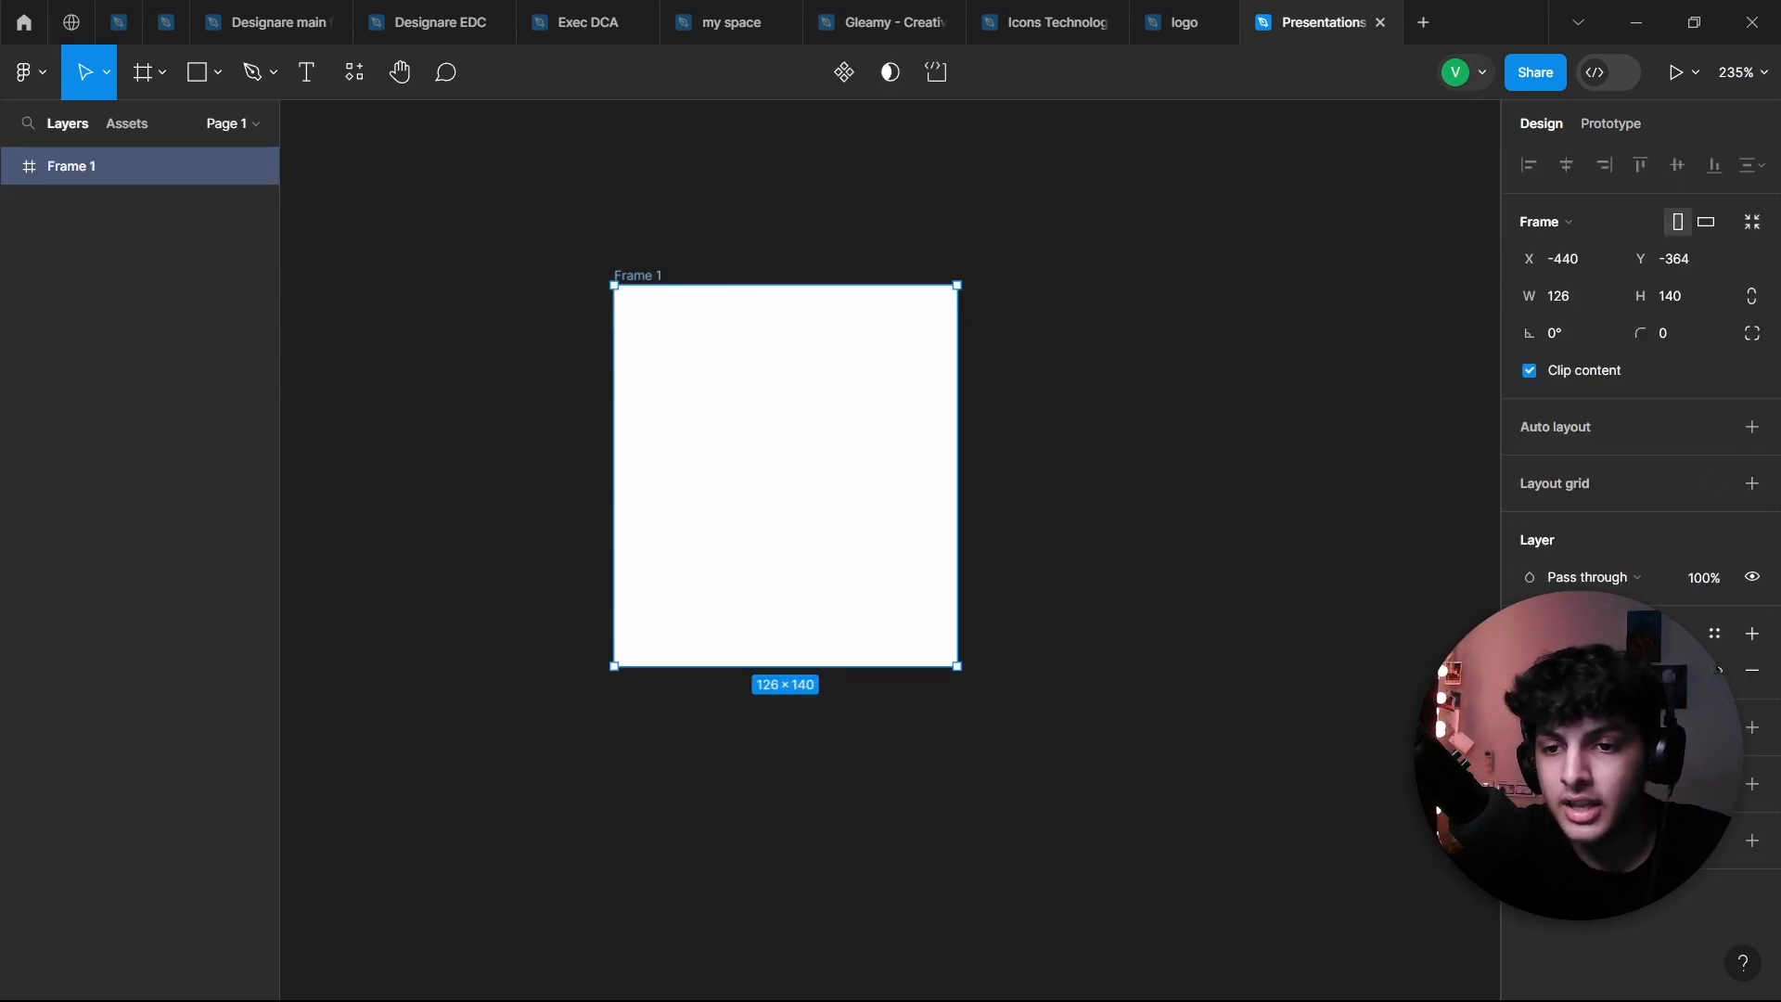
left_click(1529, 670)
left_click_drag(1331, 548, 1221, 399)
left_click(1479, 336)
left_click(1221, 251)
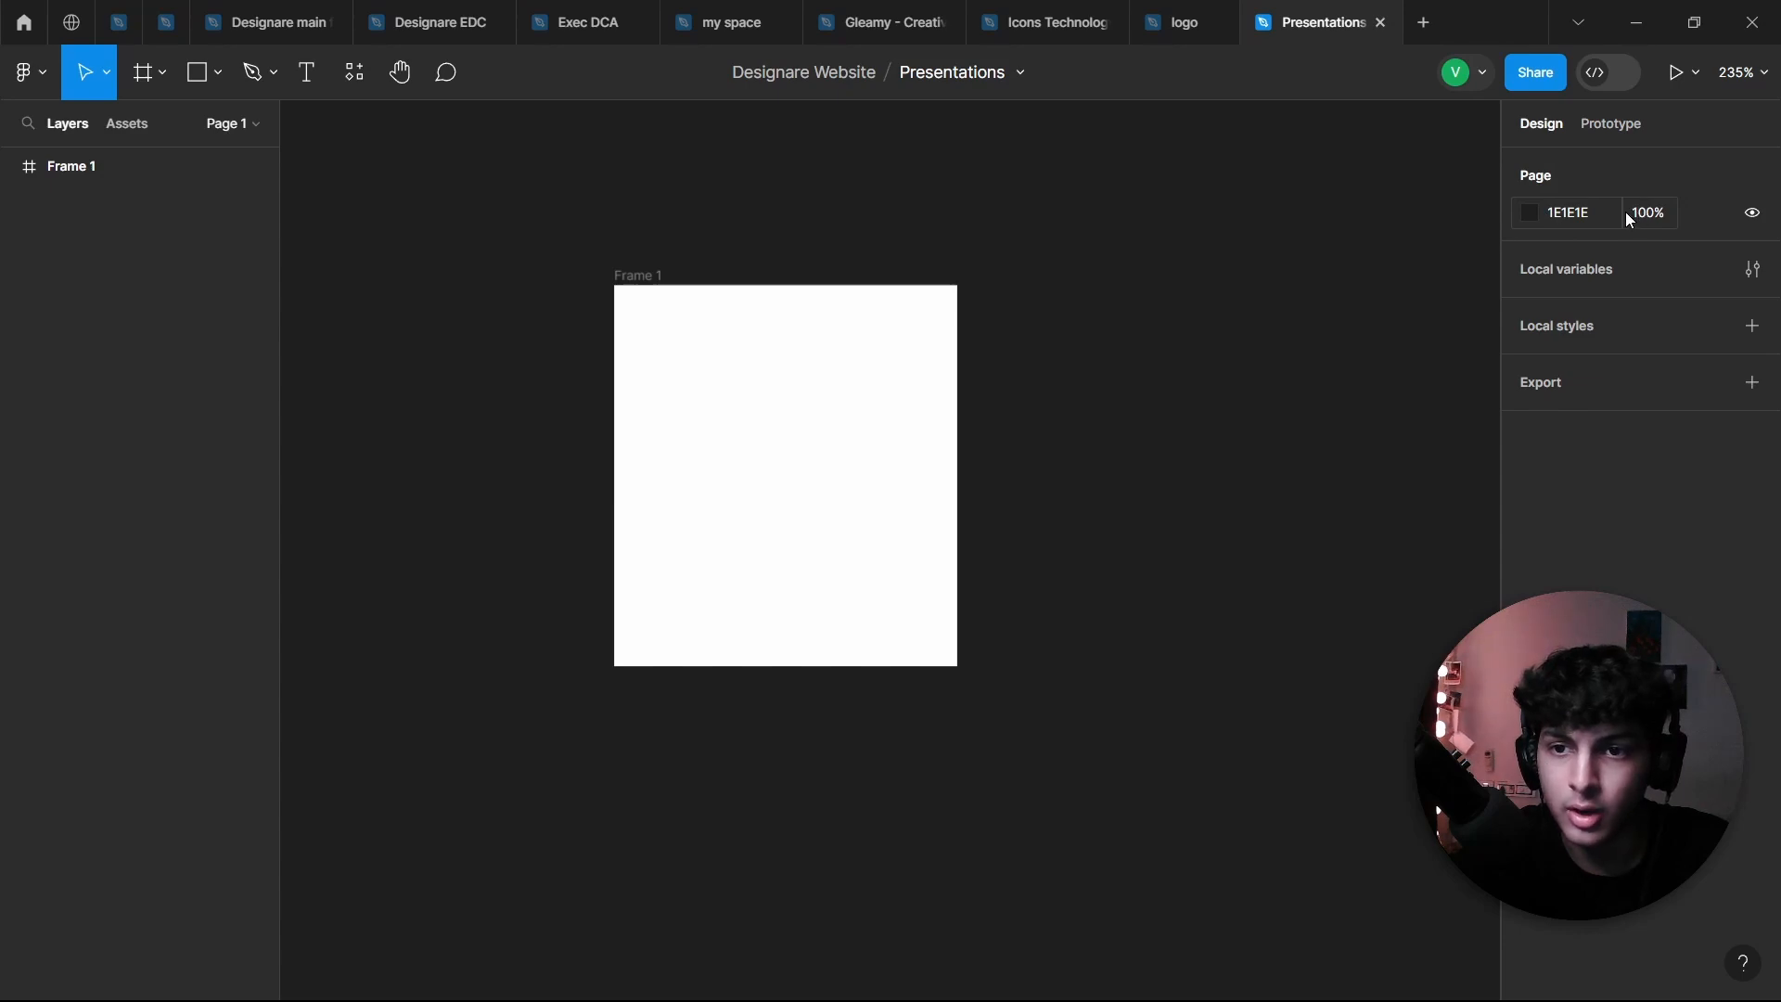
Step: Lower the page background's opacity to 0% and bring it back to 100%
left_click_drag(1623, 211, 990, 211)
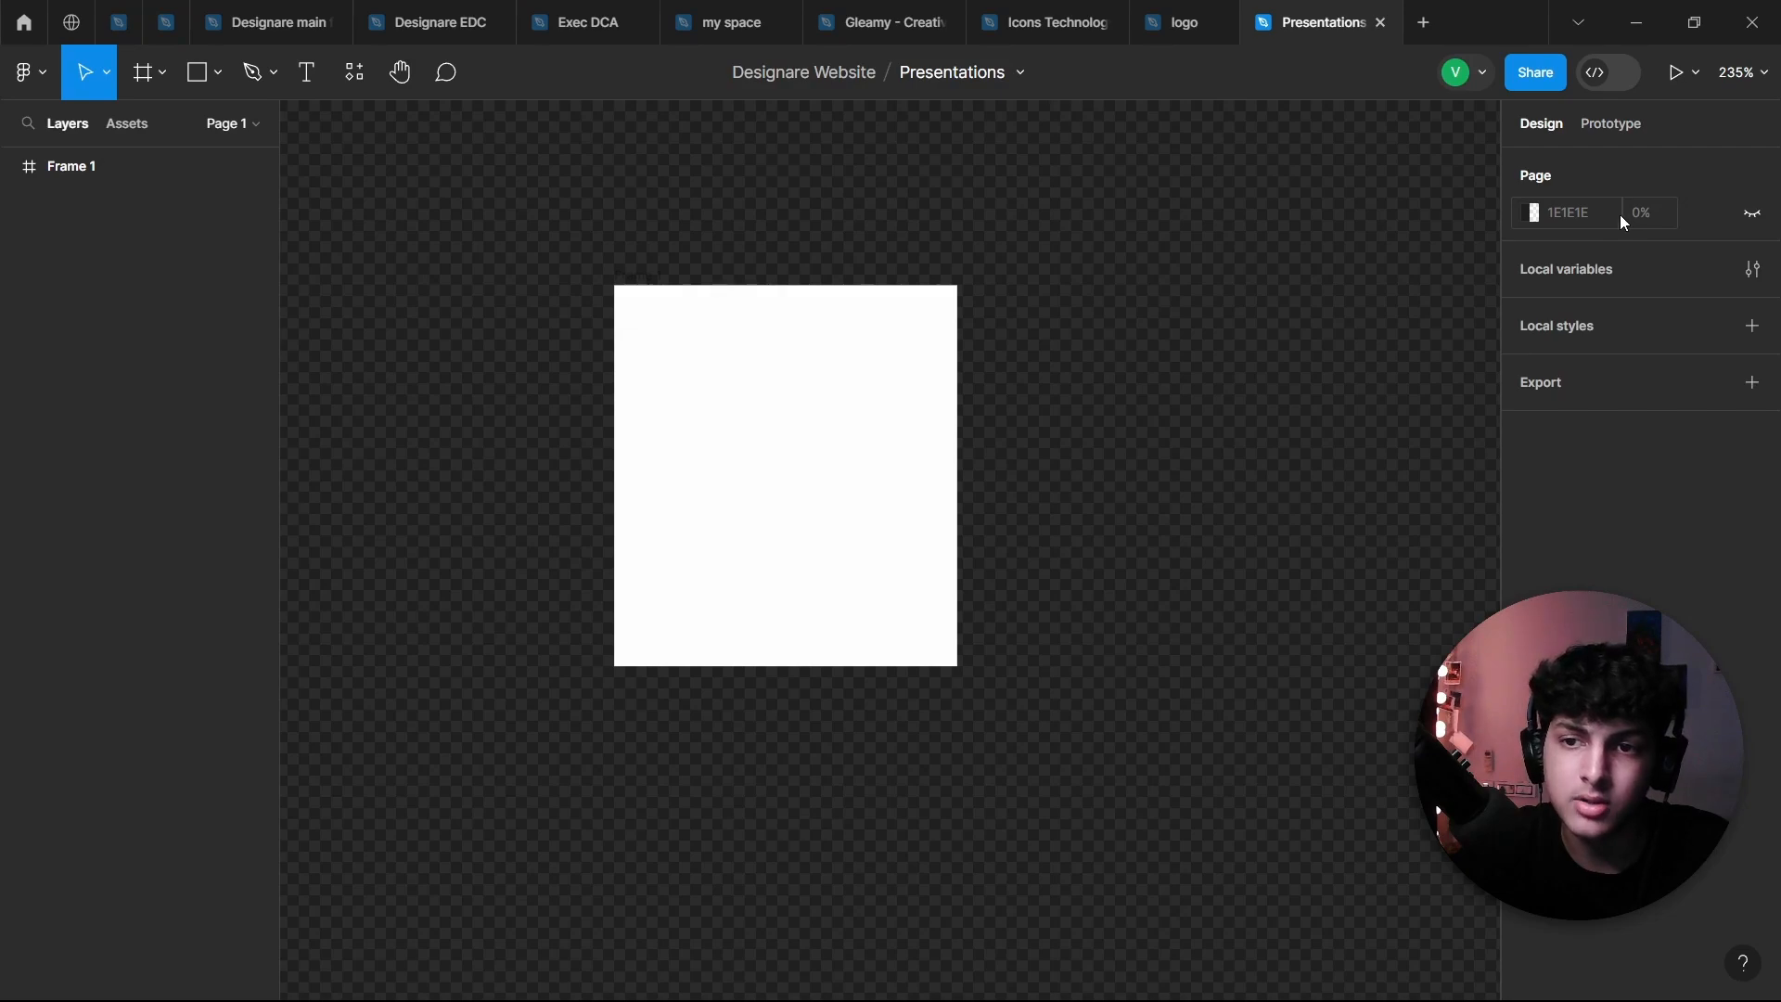
left_click_drag(1625, 215, 366, 222)
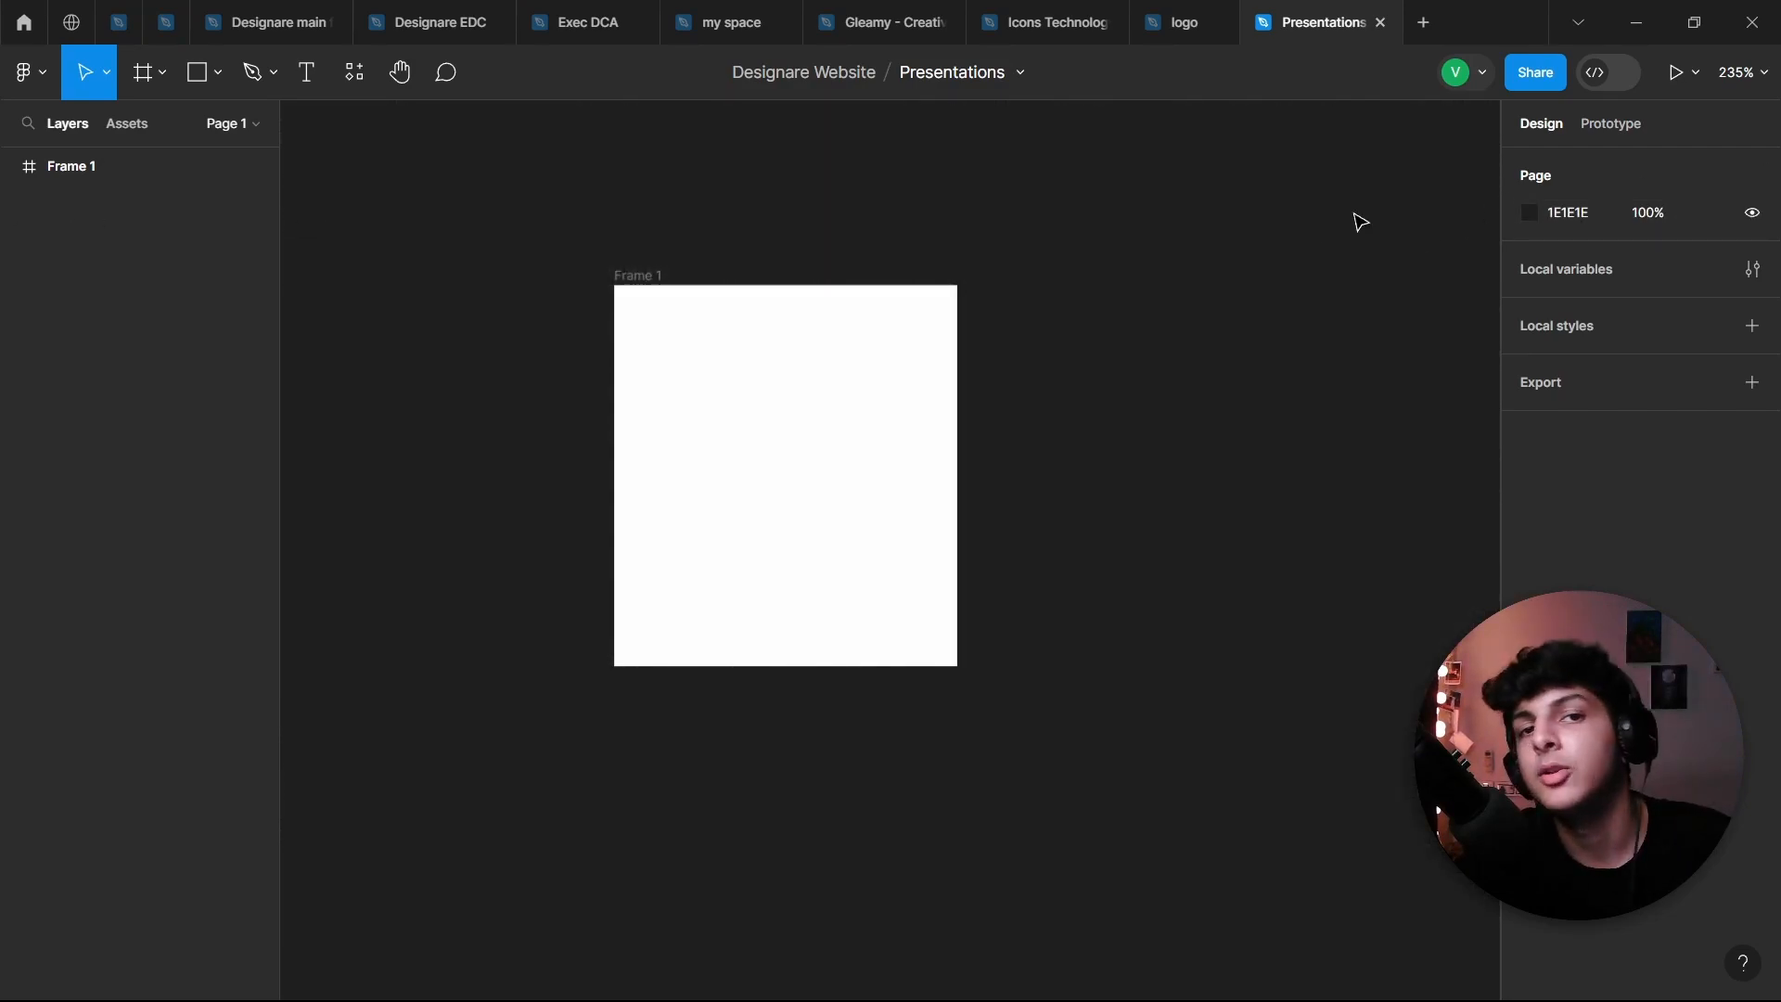
Step: Try a black 000000 page background and undo the colour change
left_click(1529, 211)
left_click(1281, 294)
left_click_drag(1233, 269, 910, 757)
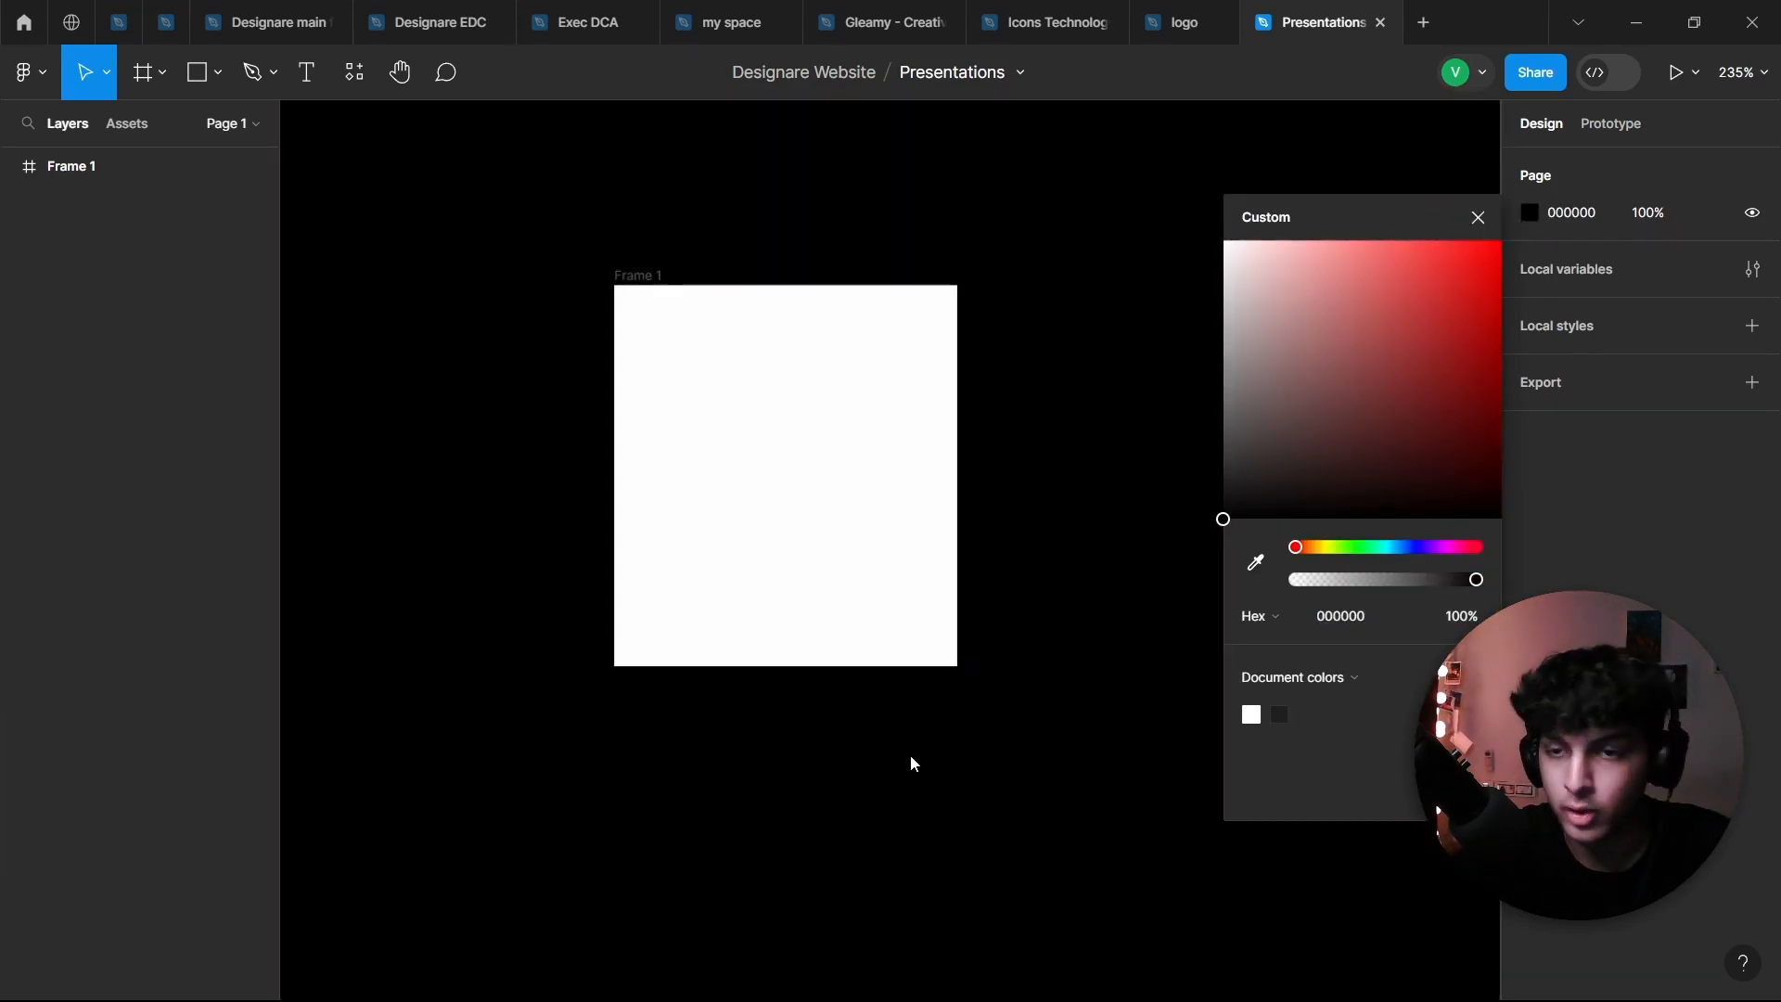
left_click(1477, 216)
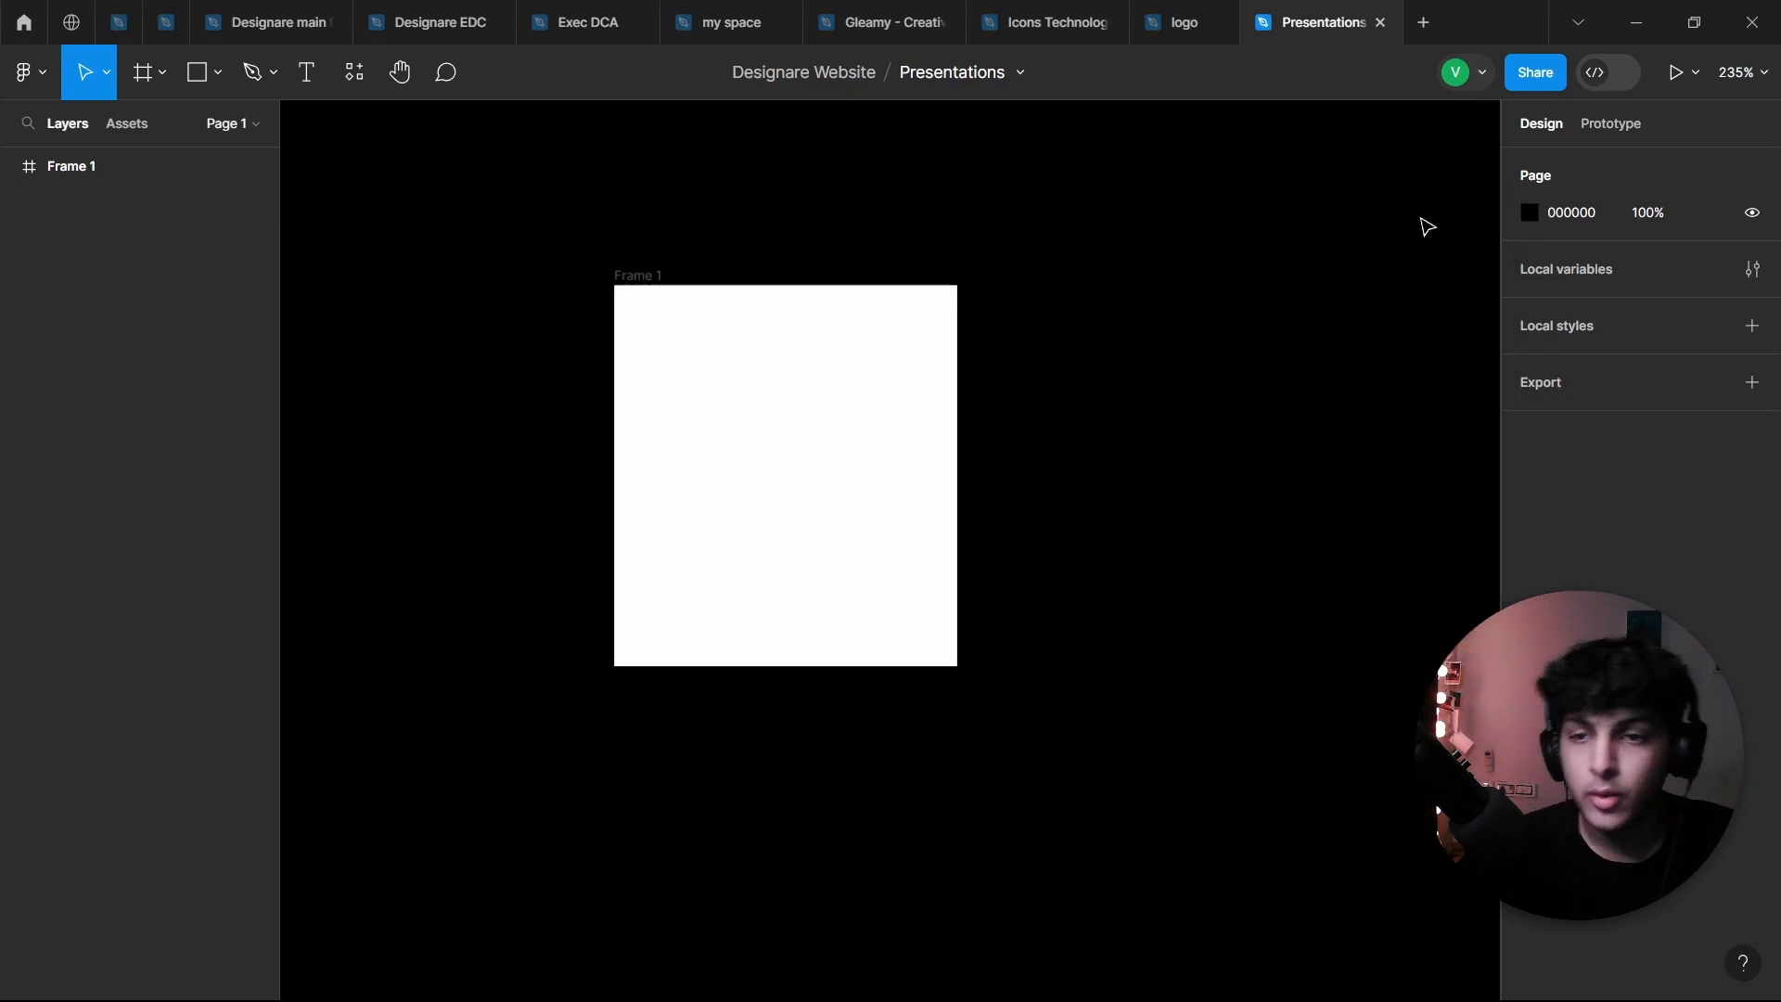
key("ctrl+z")
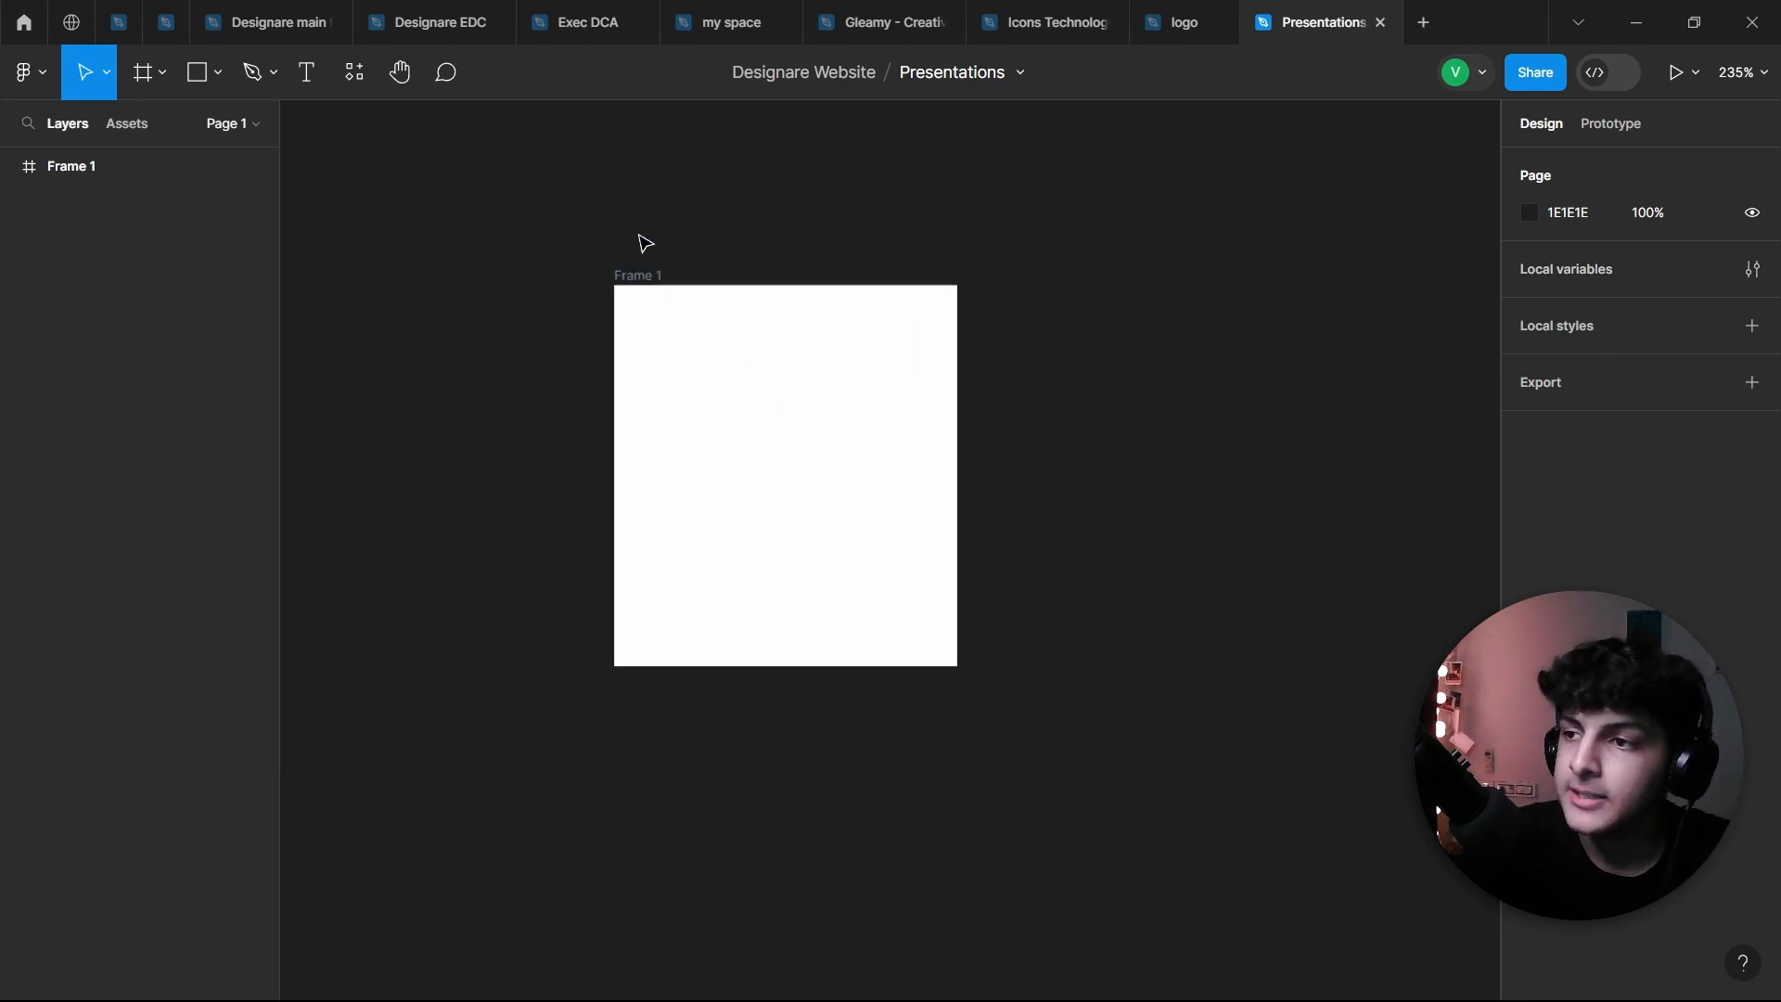
Step: Duplicate Frame 1 twice, placing one copy to its right and the other directly below it
left_click(672, 283)
left_click(644, 234)
mouse_move(655, 283)
left_mouse_down()
mouse_move(687, 258)
mouse_move(665, 271)
left_mouse_up()
left_click(676, 206)
left_click(733, 176)
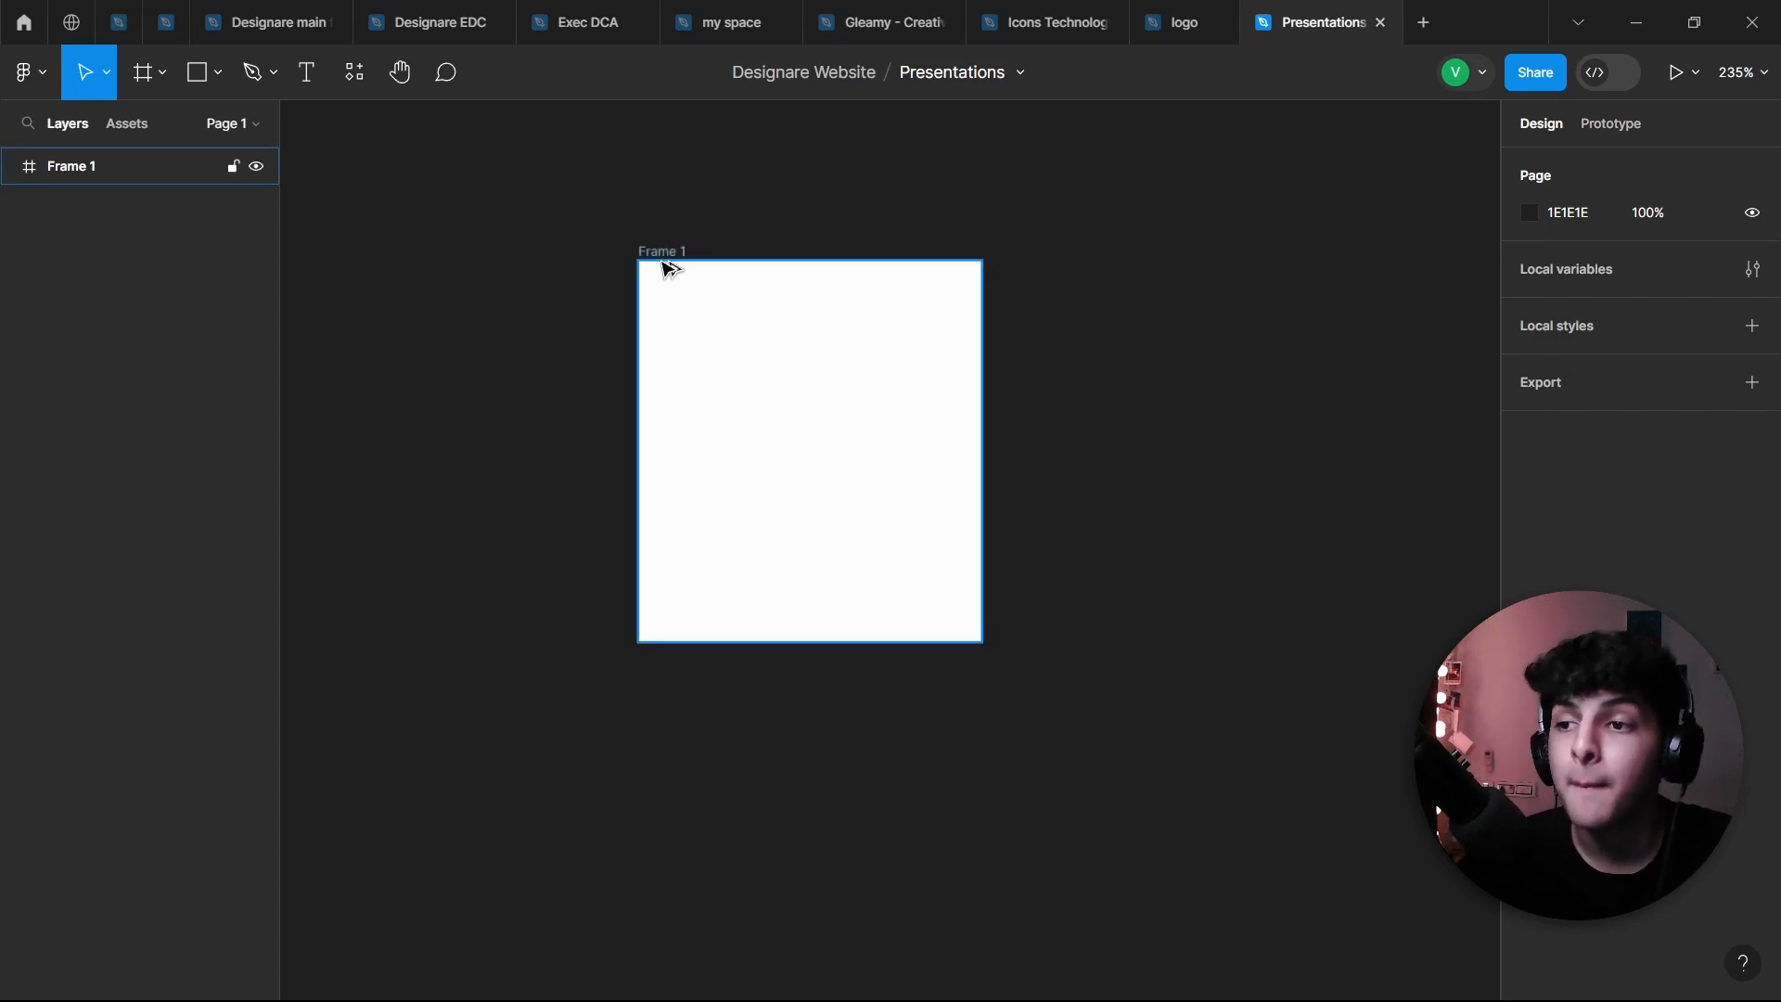
left_click_drag(666, 268, 1065, 267)
left_click(902, 234)
left_click_drag(668, 262, 604, 644)
left_click(604, 644)
scroll(624, 596, "down", 1)
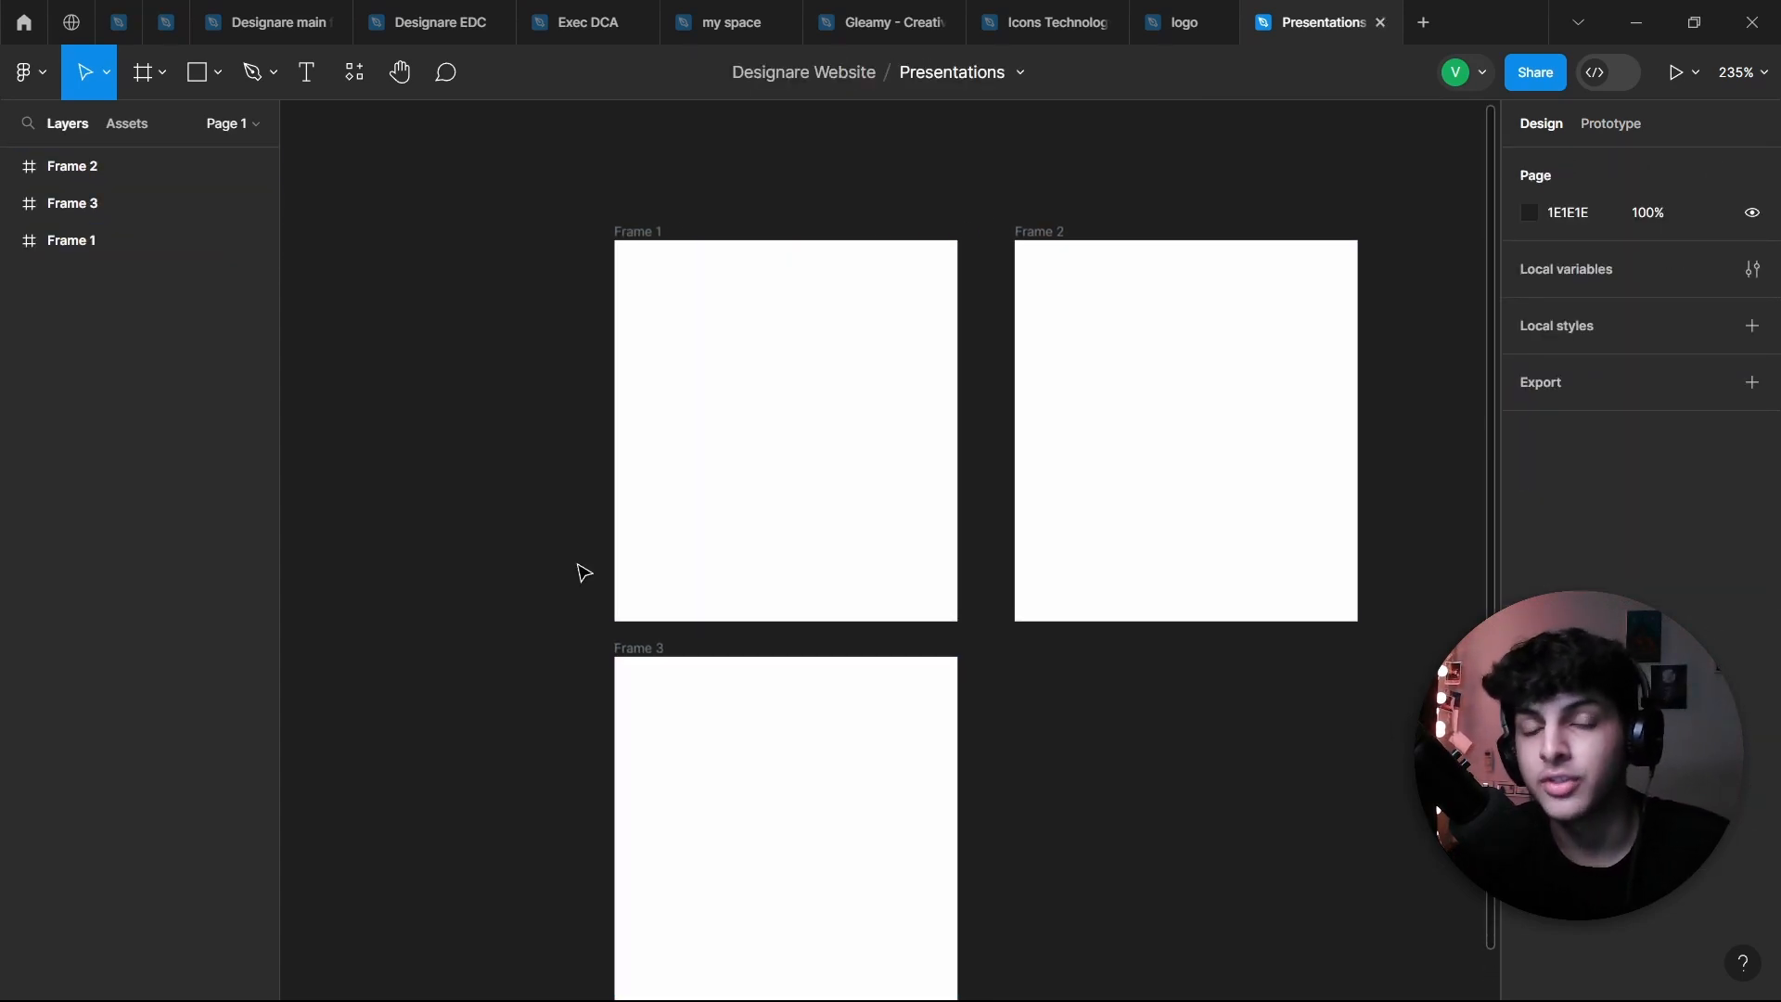
scroll(584, 572, "right", 1)
scroll(583, 573, "down", 1)
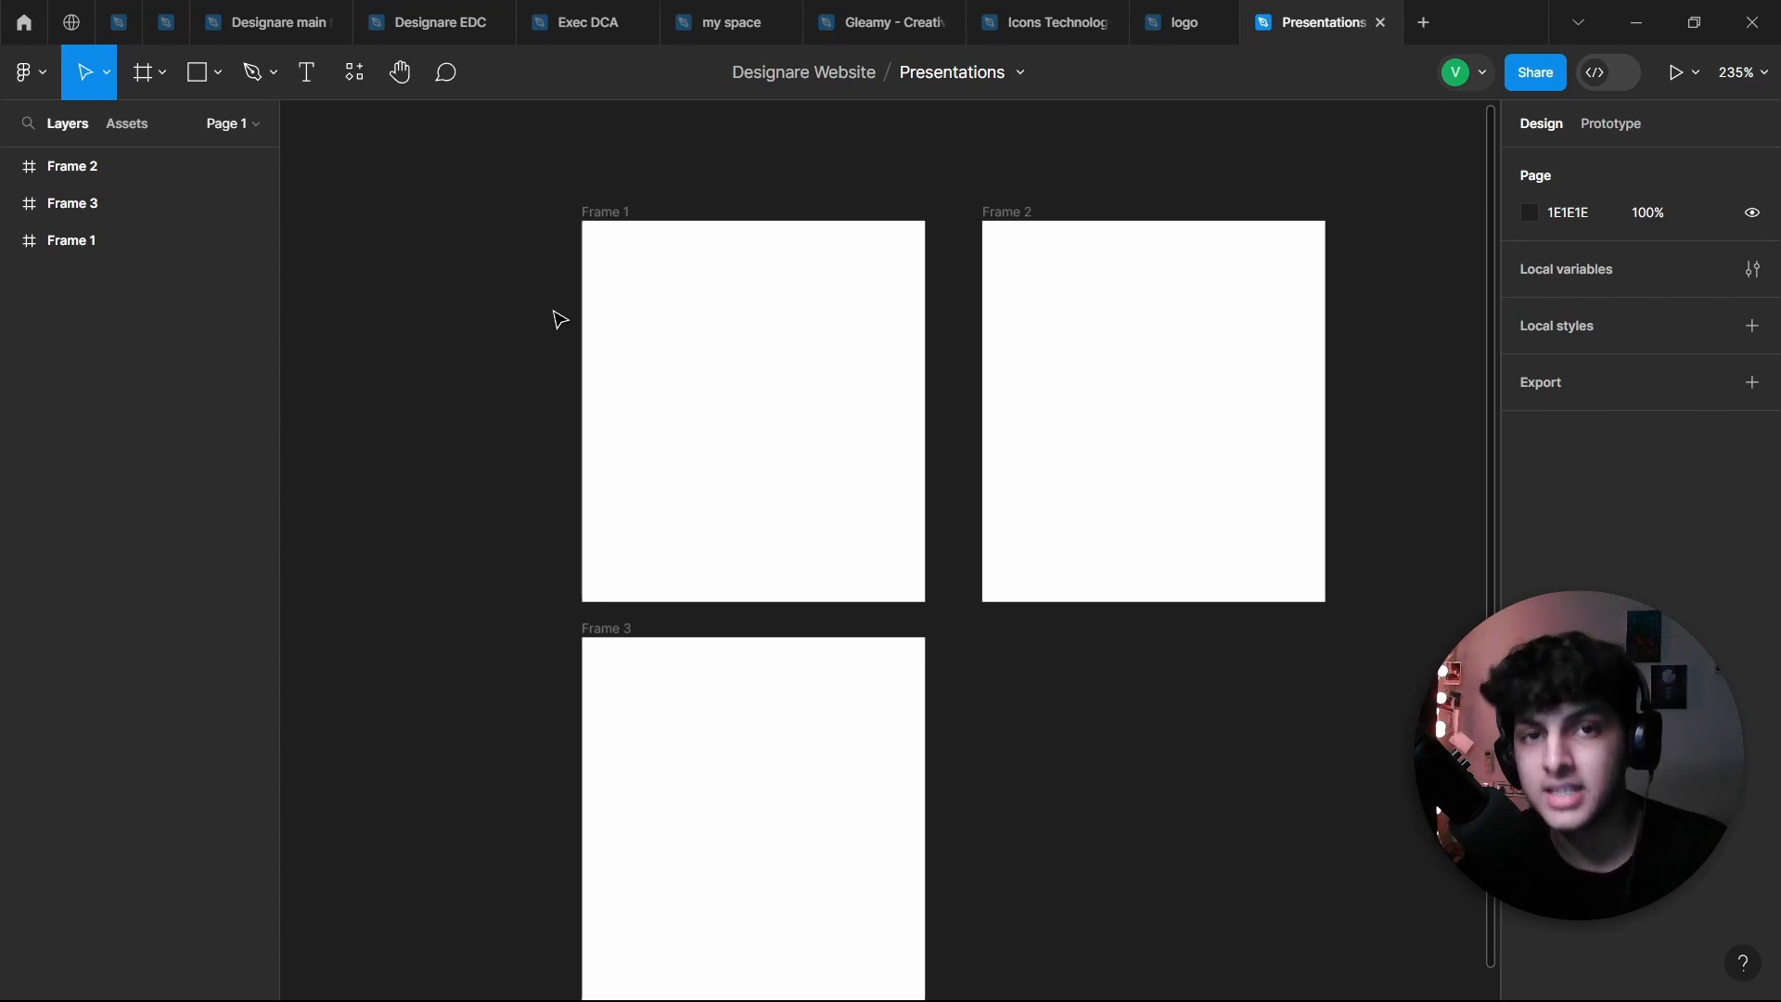
Step: Duplicate Frame 1 once more, placing the copy to its left with the same gap as on the other side
left_click(589, 217)
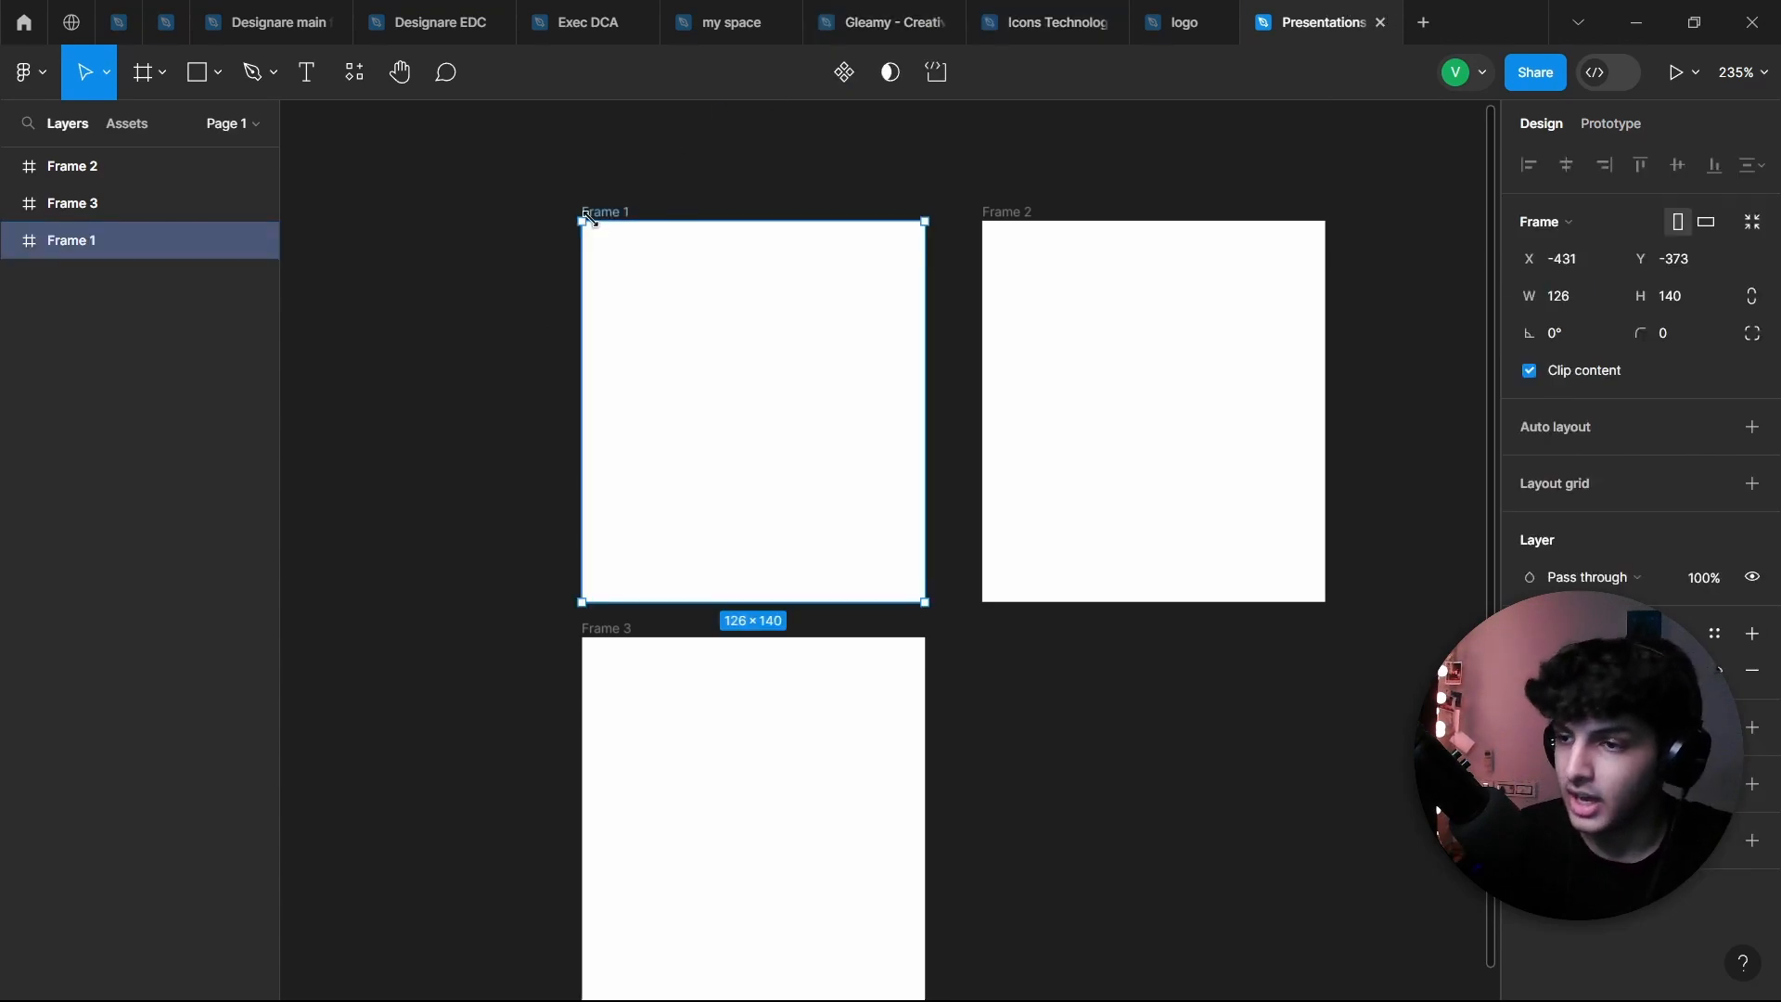
left_click(536, 198)
scroll(553, 202, "down", 3, "ctrl")
left_click_drag(580, 204, 739, 313)
scroll(725, 300, "up", 2)
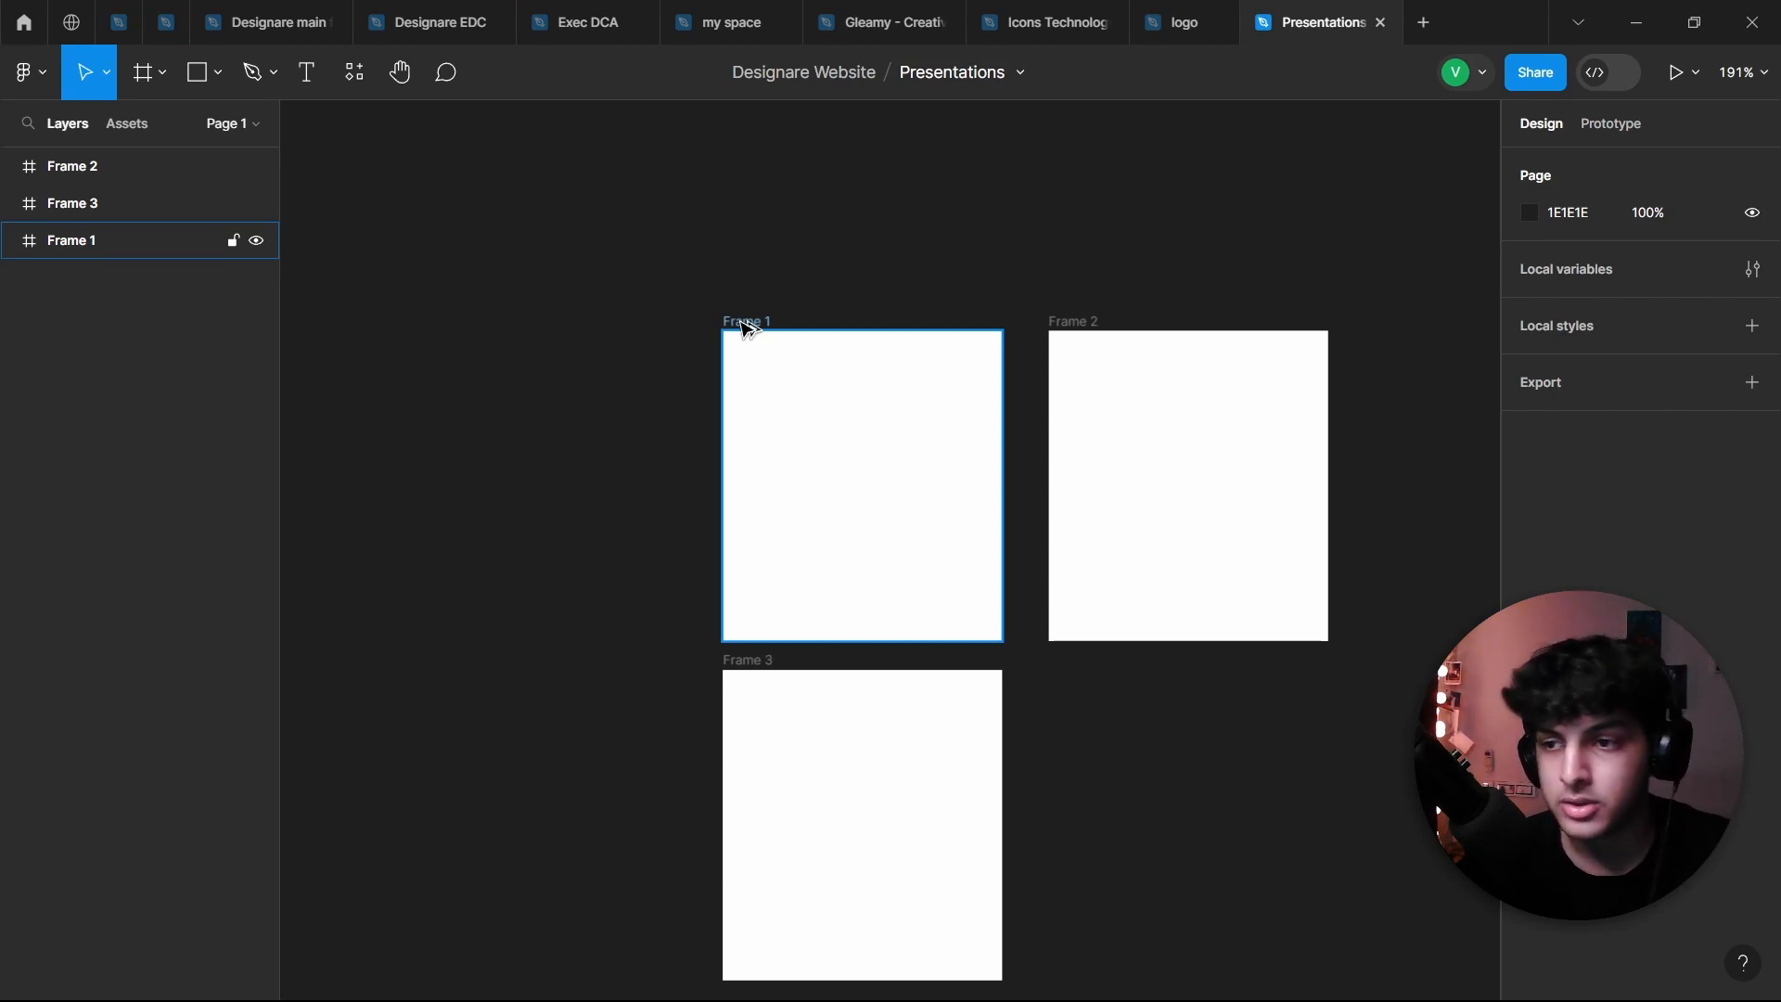
left_click_drag(749, 326, 420, 330)
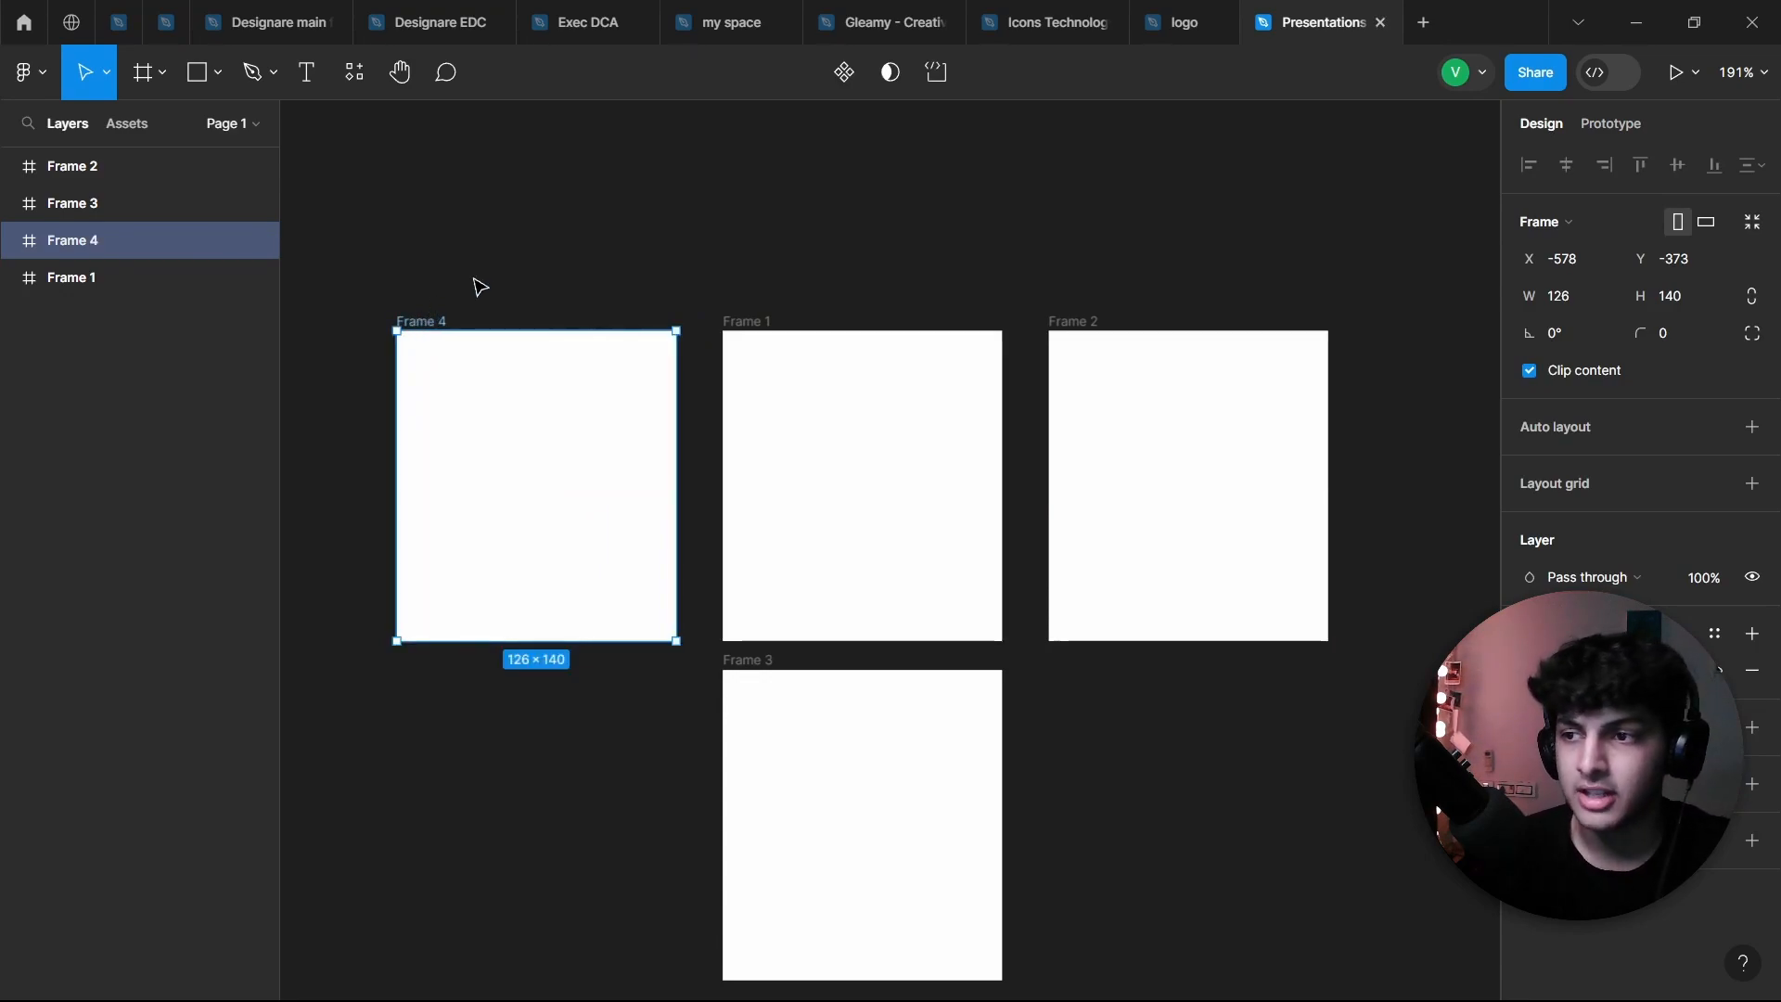
Step: Delete the extra frame copy on the left side of Frame 1
left_click(482, 285)
left_click_drag(484, 283, 632, 267)
left_click(570, 323)
left_click(570, 323)
key("Delete")
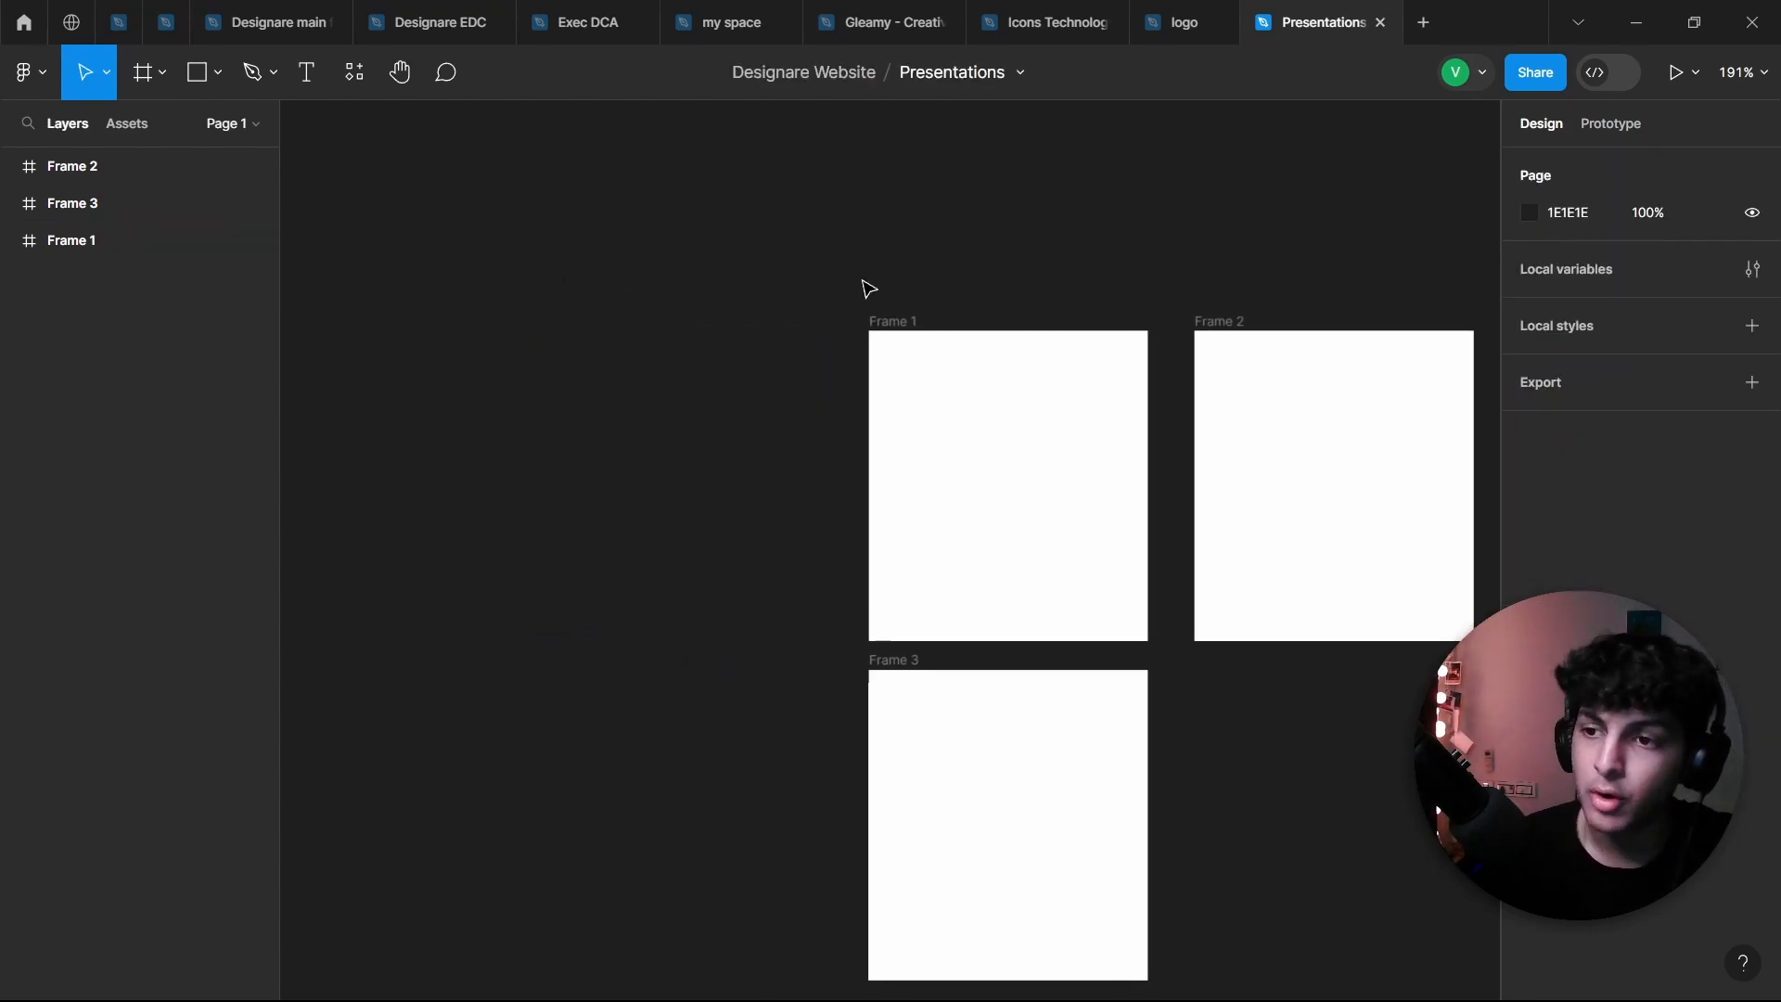
left_click_drag(863, 290, 645, 243)
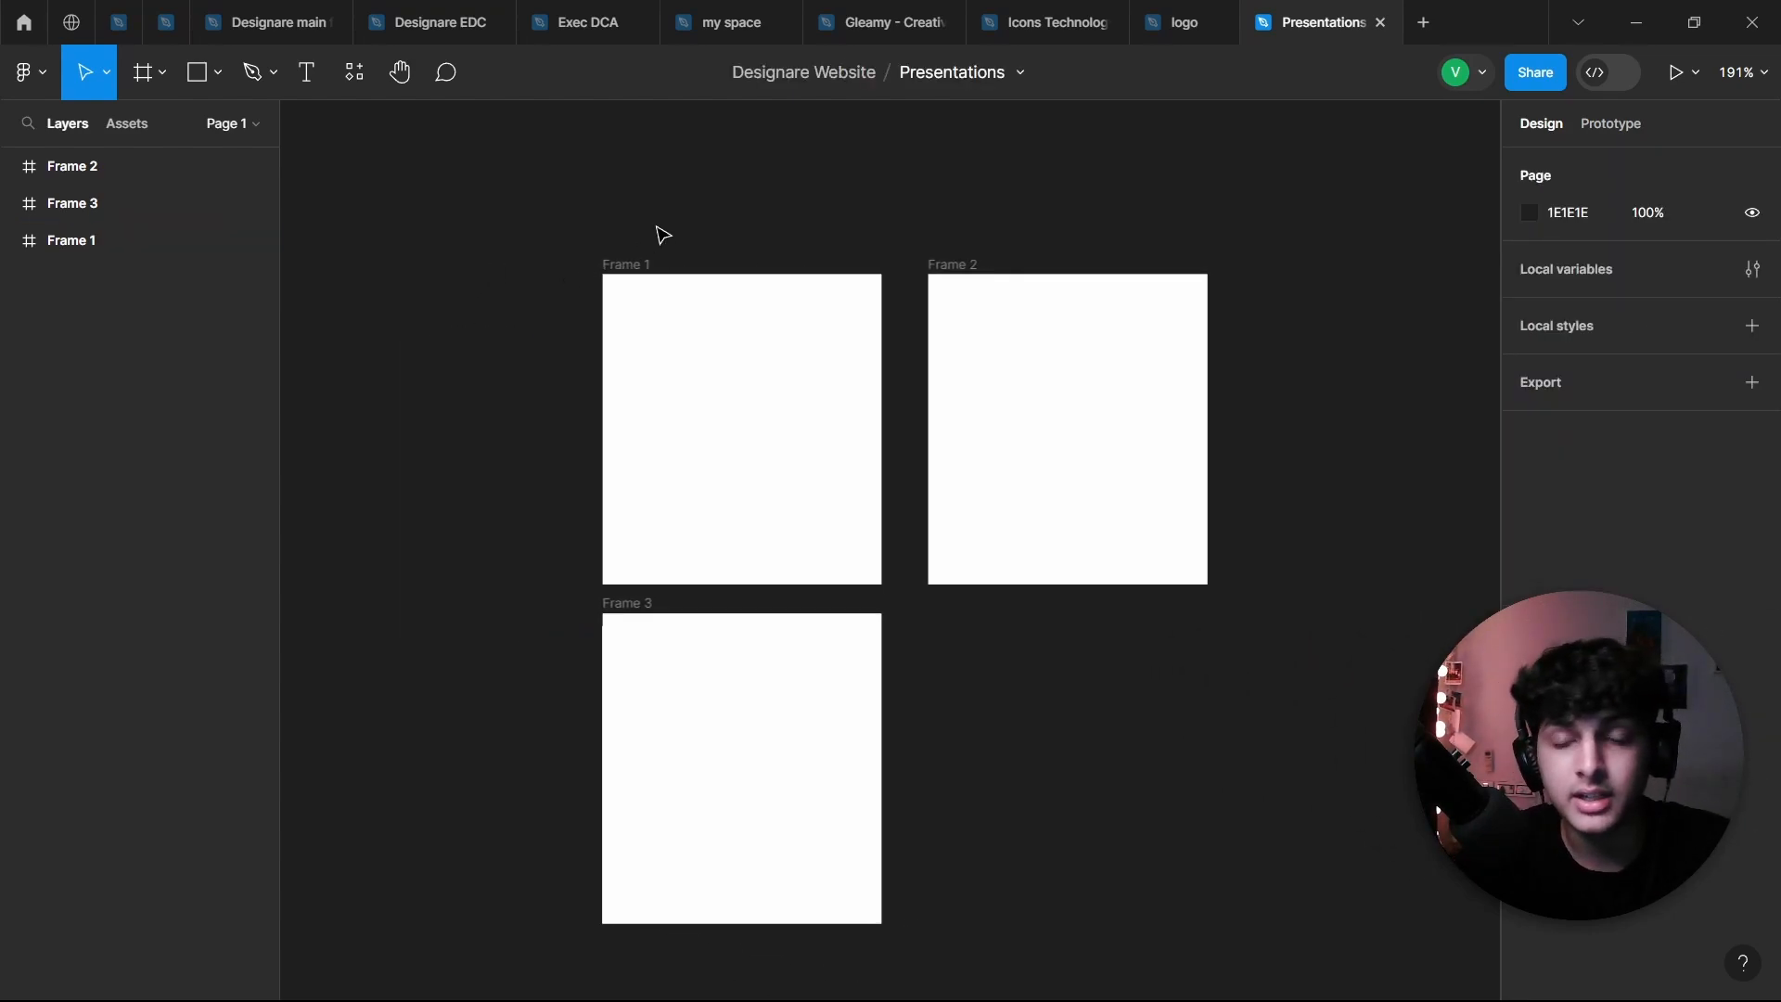
Step: Look through the essential keyboard shortcuts reference, reopen it once, and close it
left_click(1742, 961)
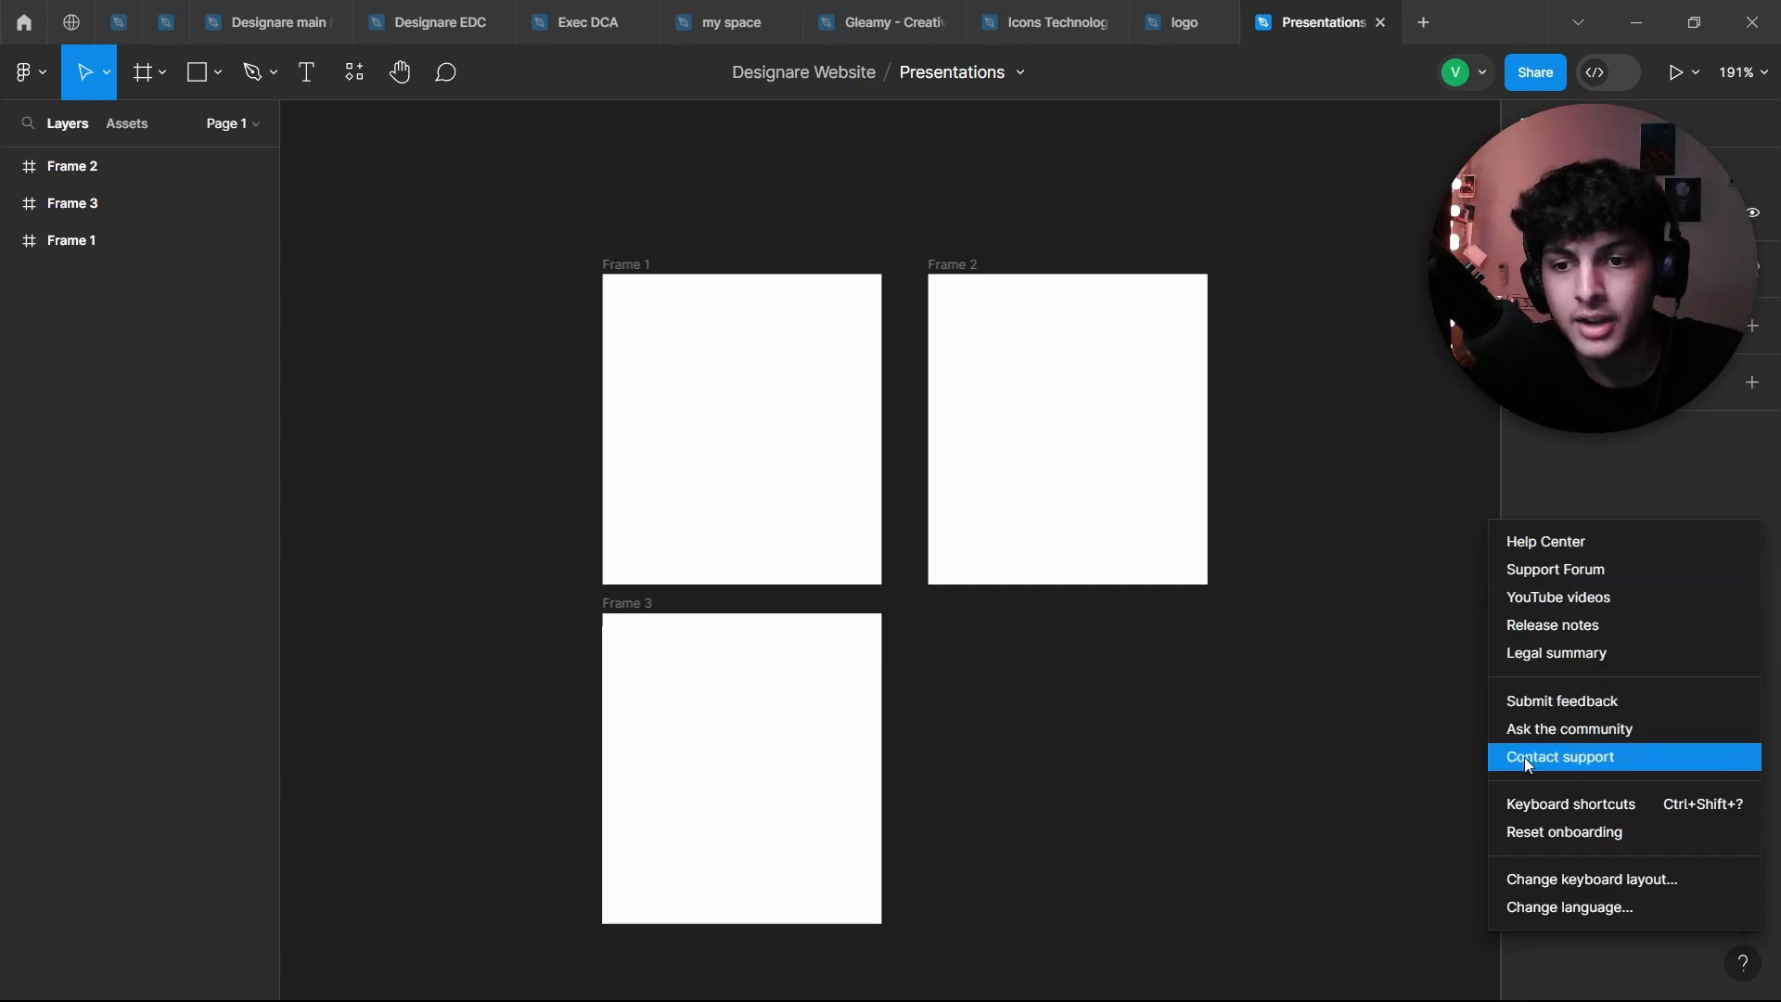
left_click(1577, 805)
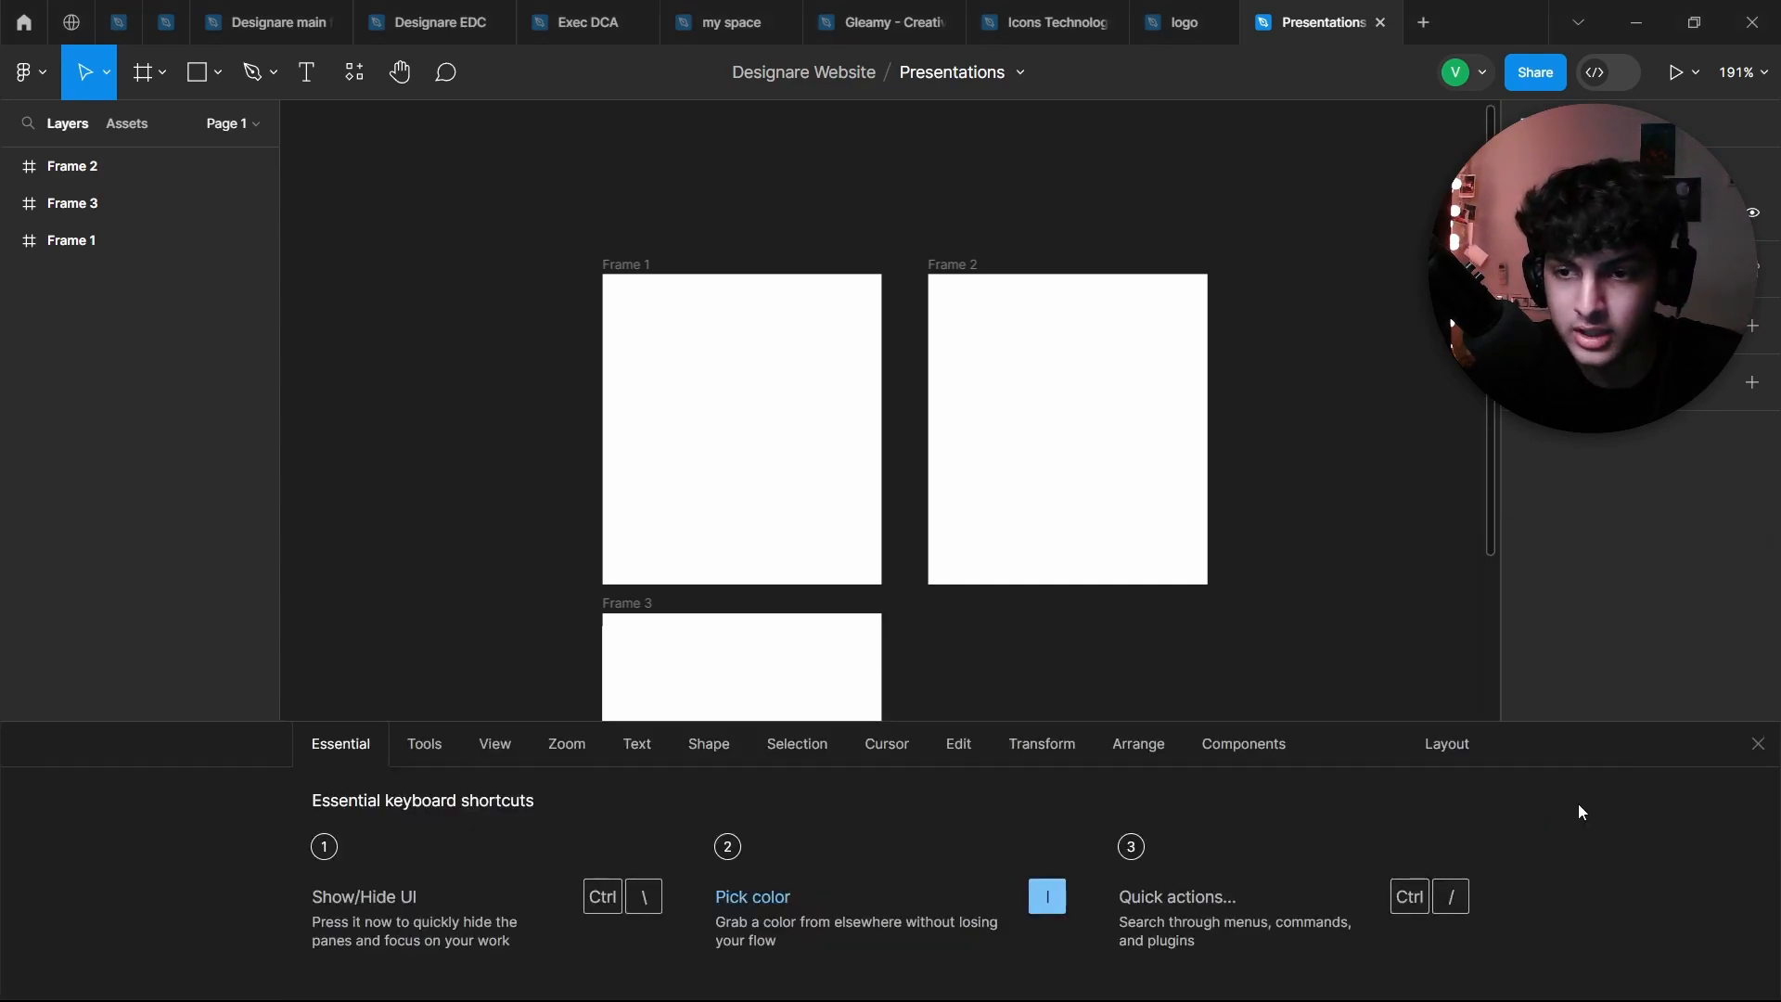
left_click(1758, 745)
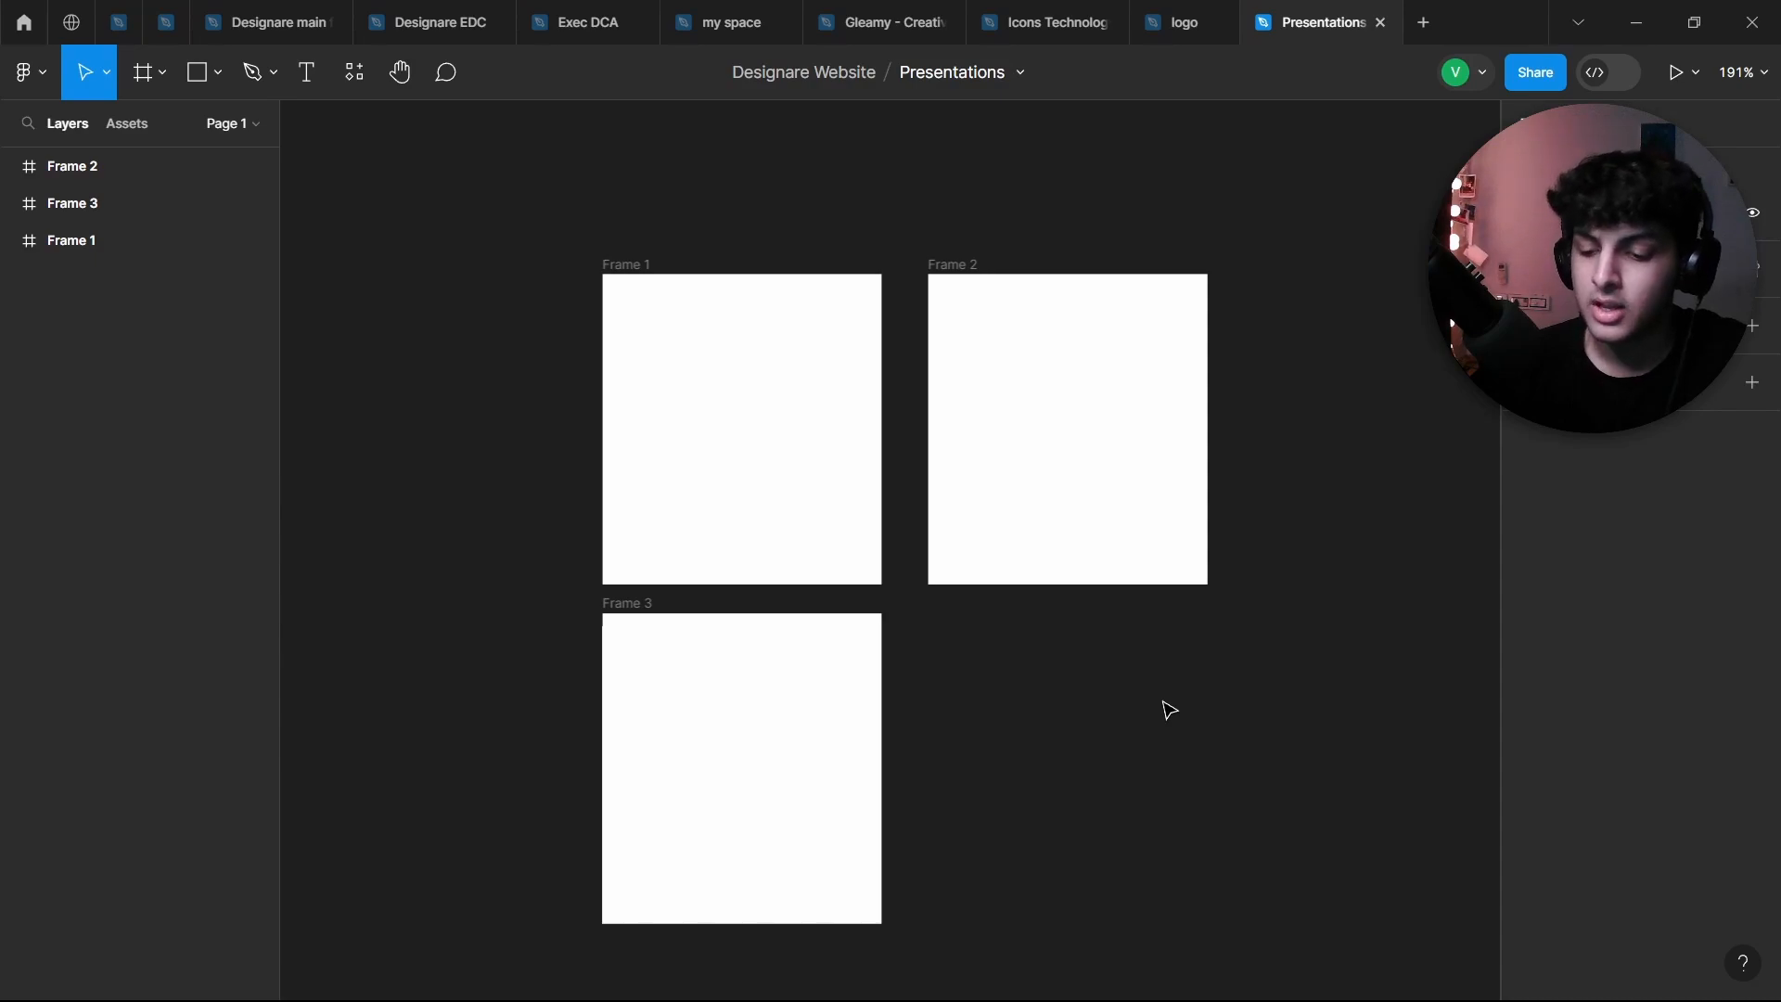
key("ctrl+shift+slash")
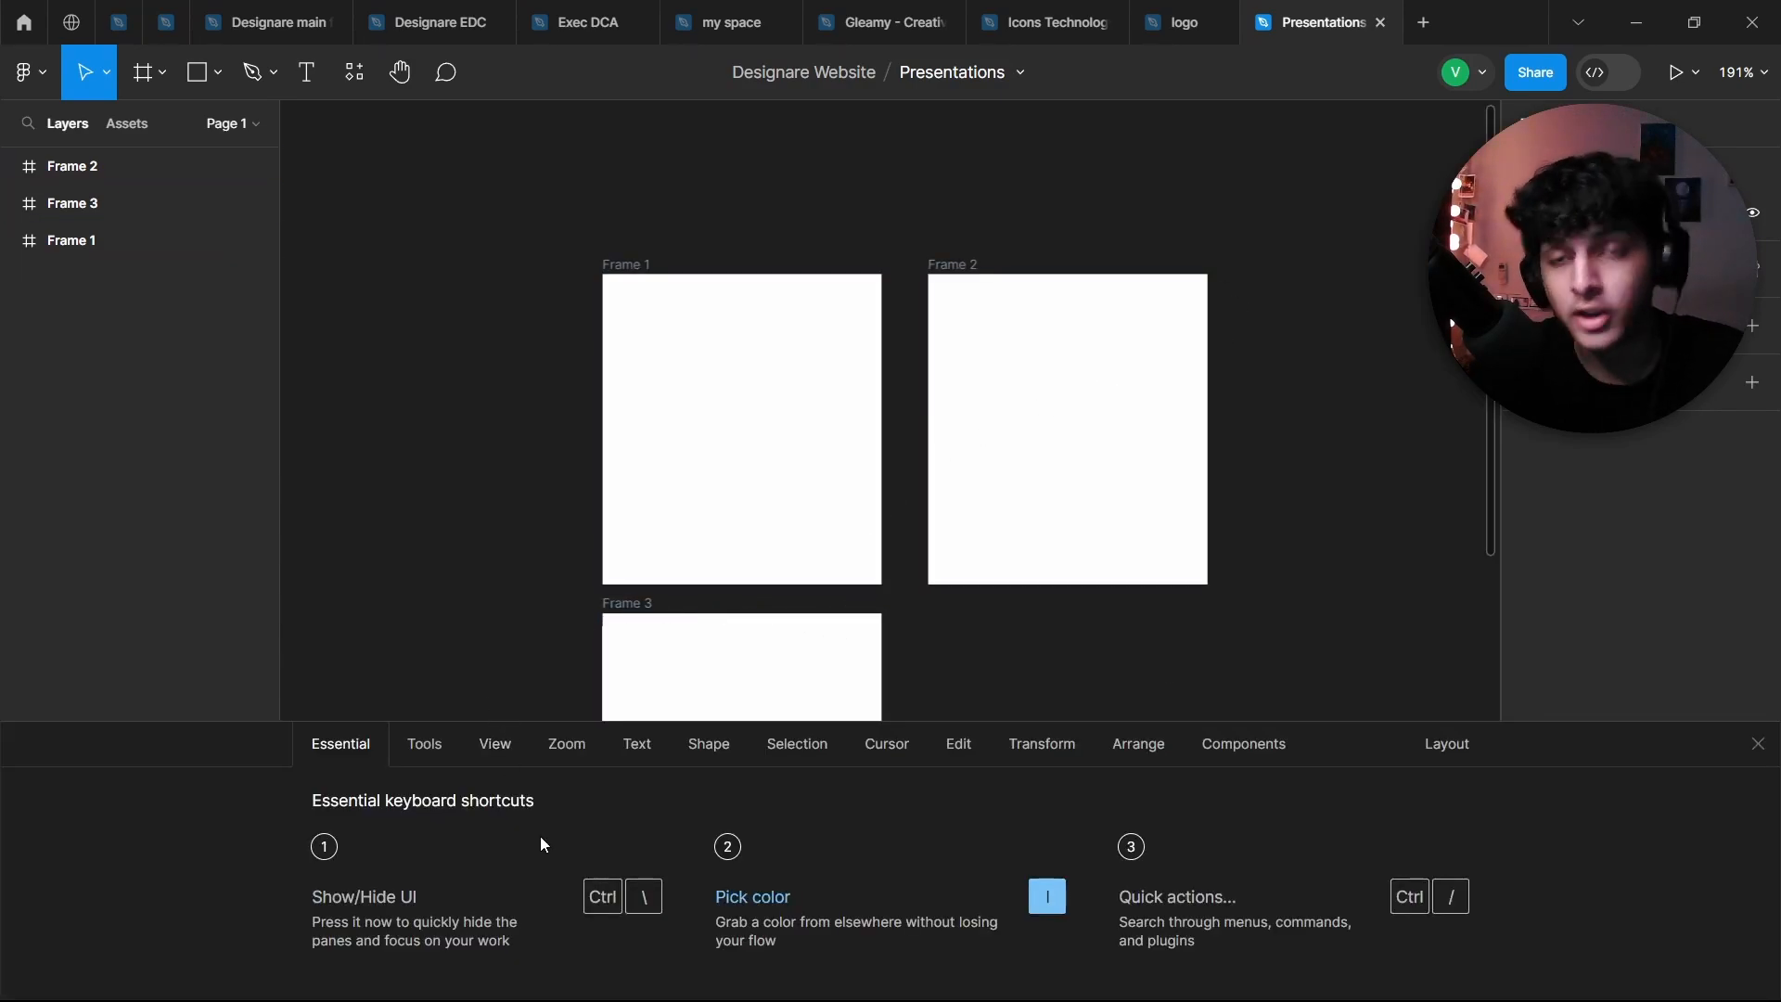
key("ctrl+shift+slash")
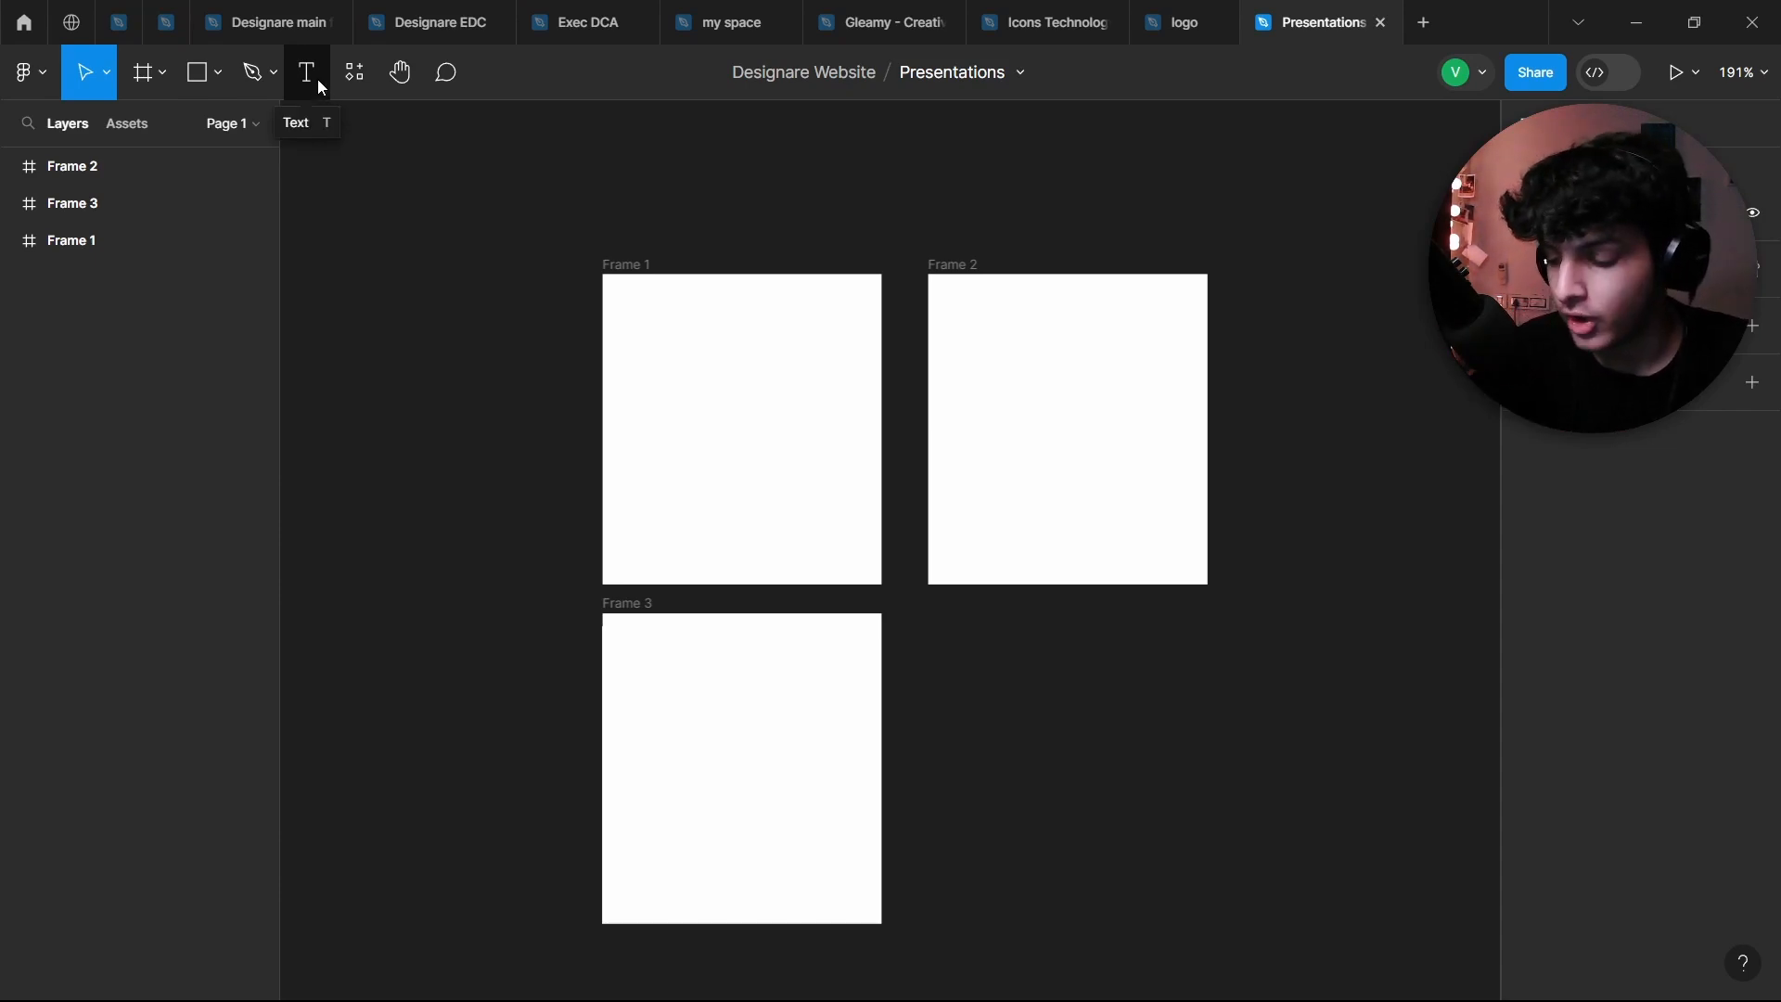
Step: Examine the three frames at different magnifications by zooming the canvas in and out with the Text tool active
key("t")
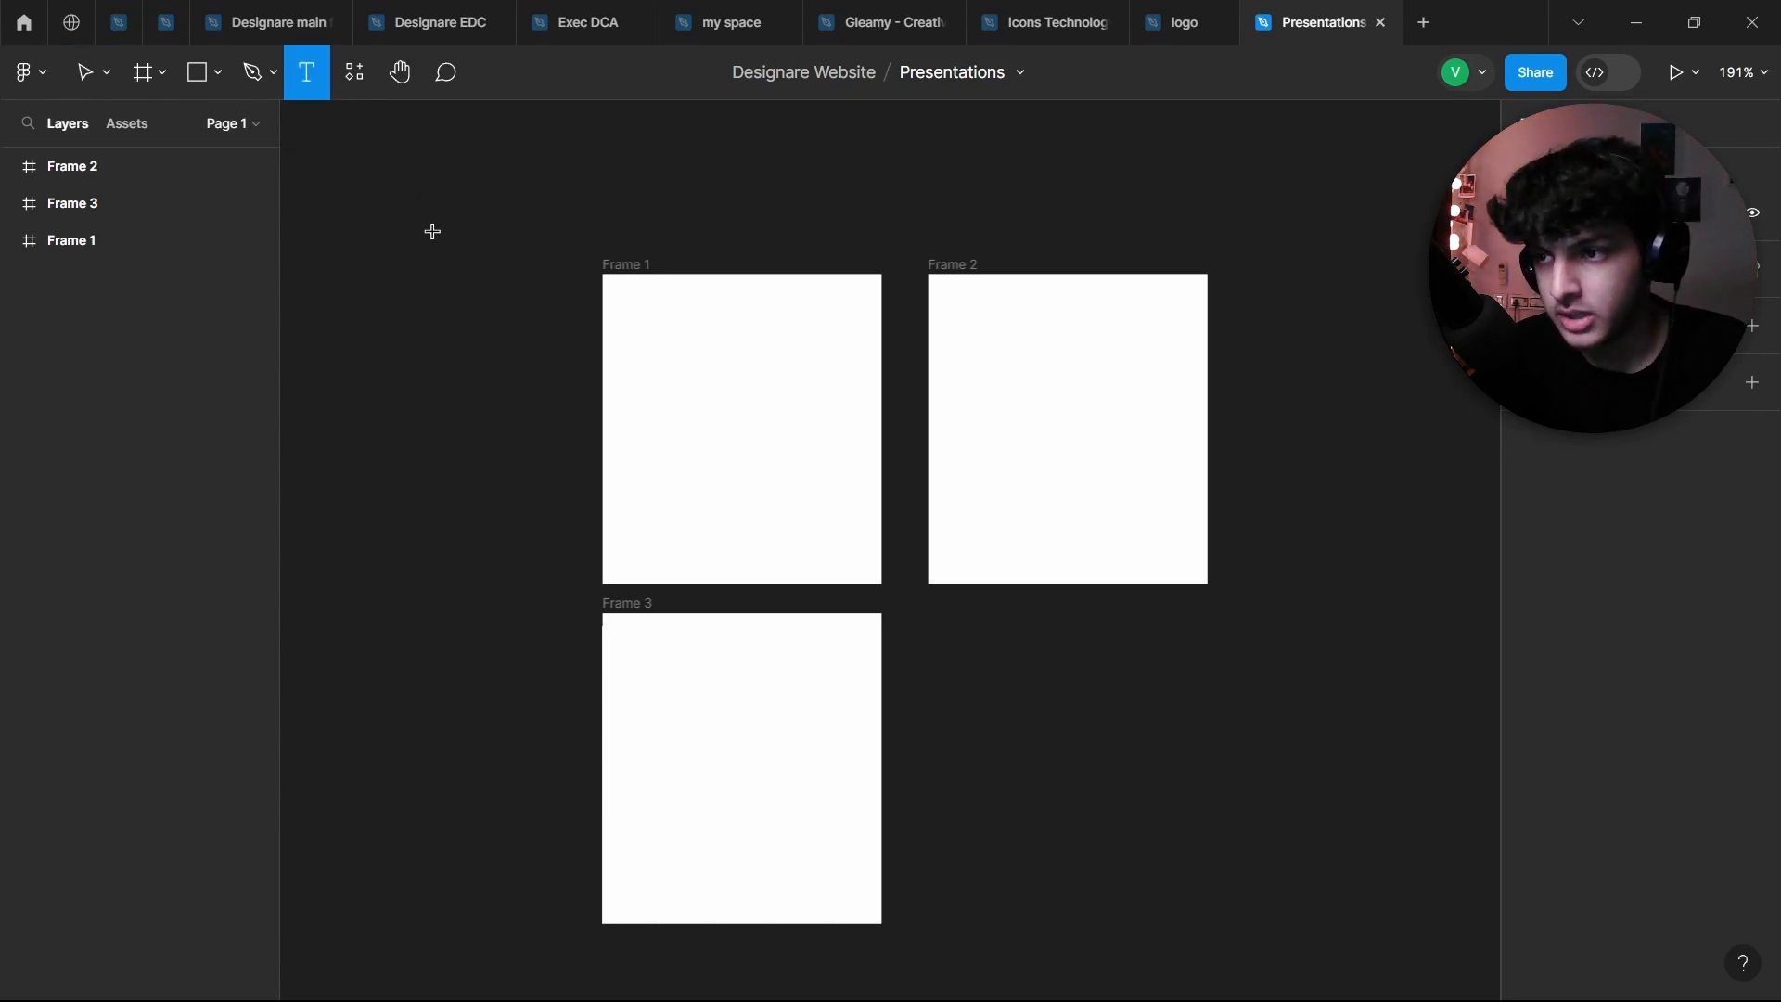
scroll(695, 366, "up", 3)
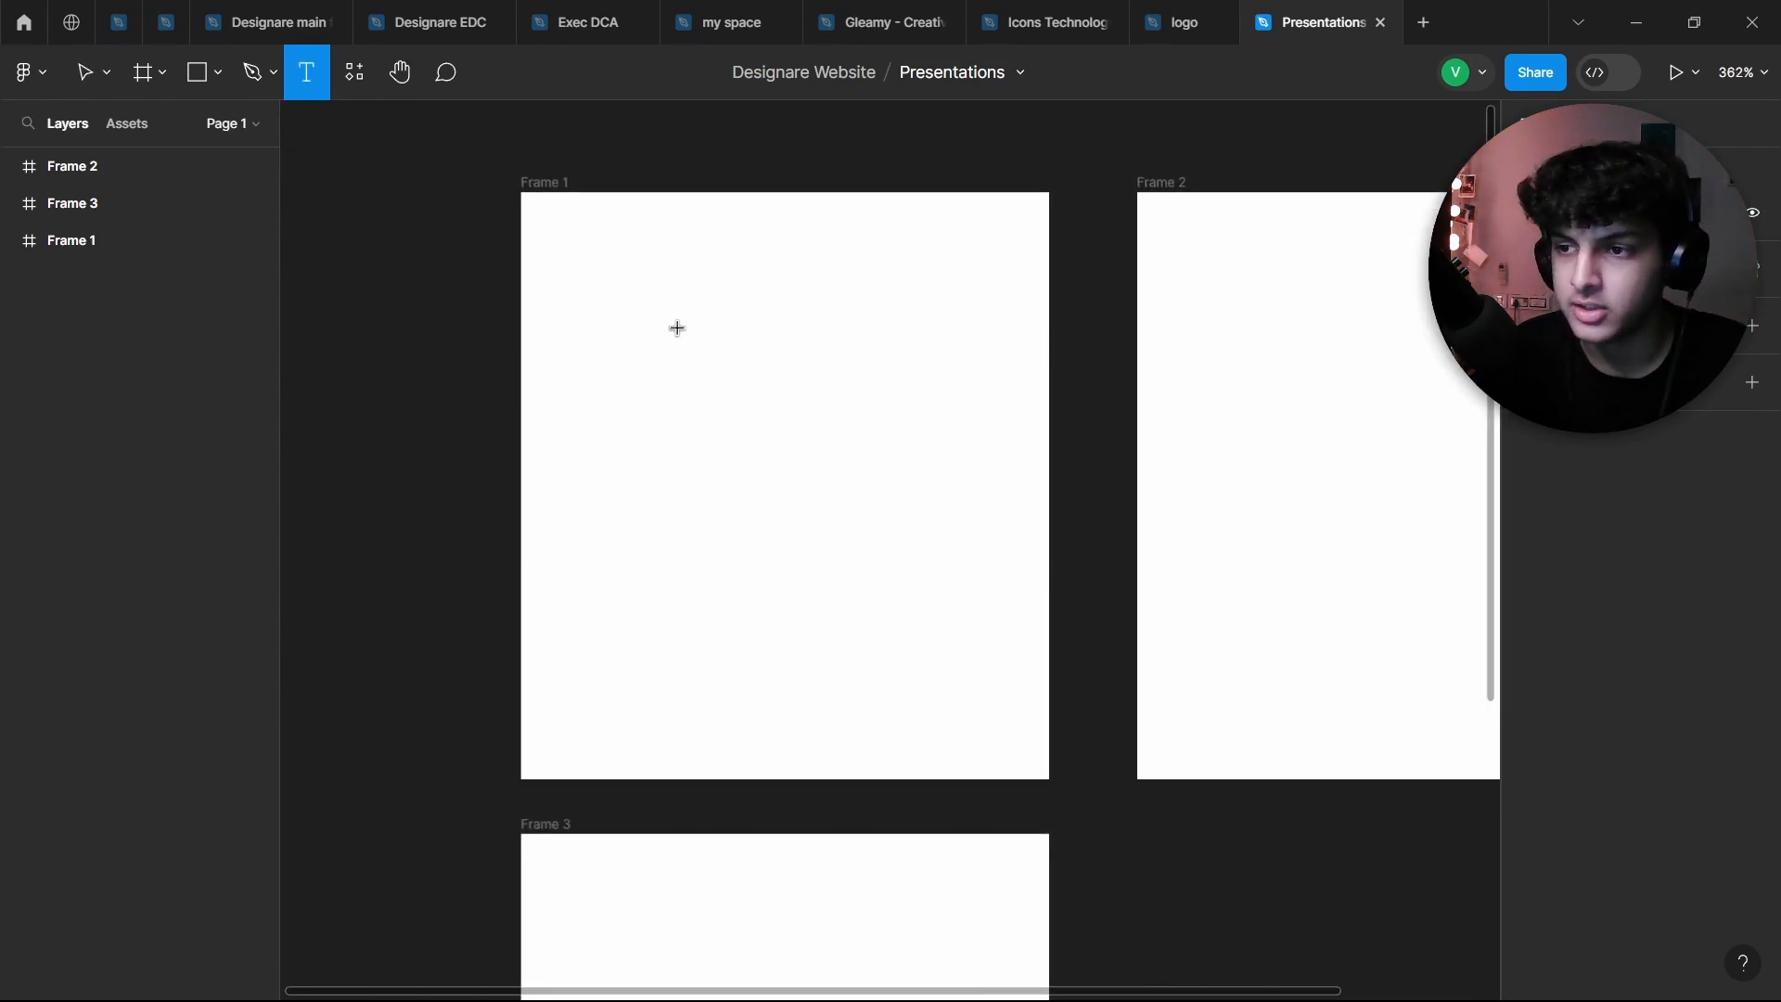
scroll(677, 327, "up", 2)
scroll(677, 328, "down", 2)
scroll(723, 353, "down", 4)
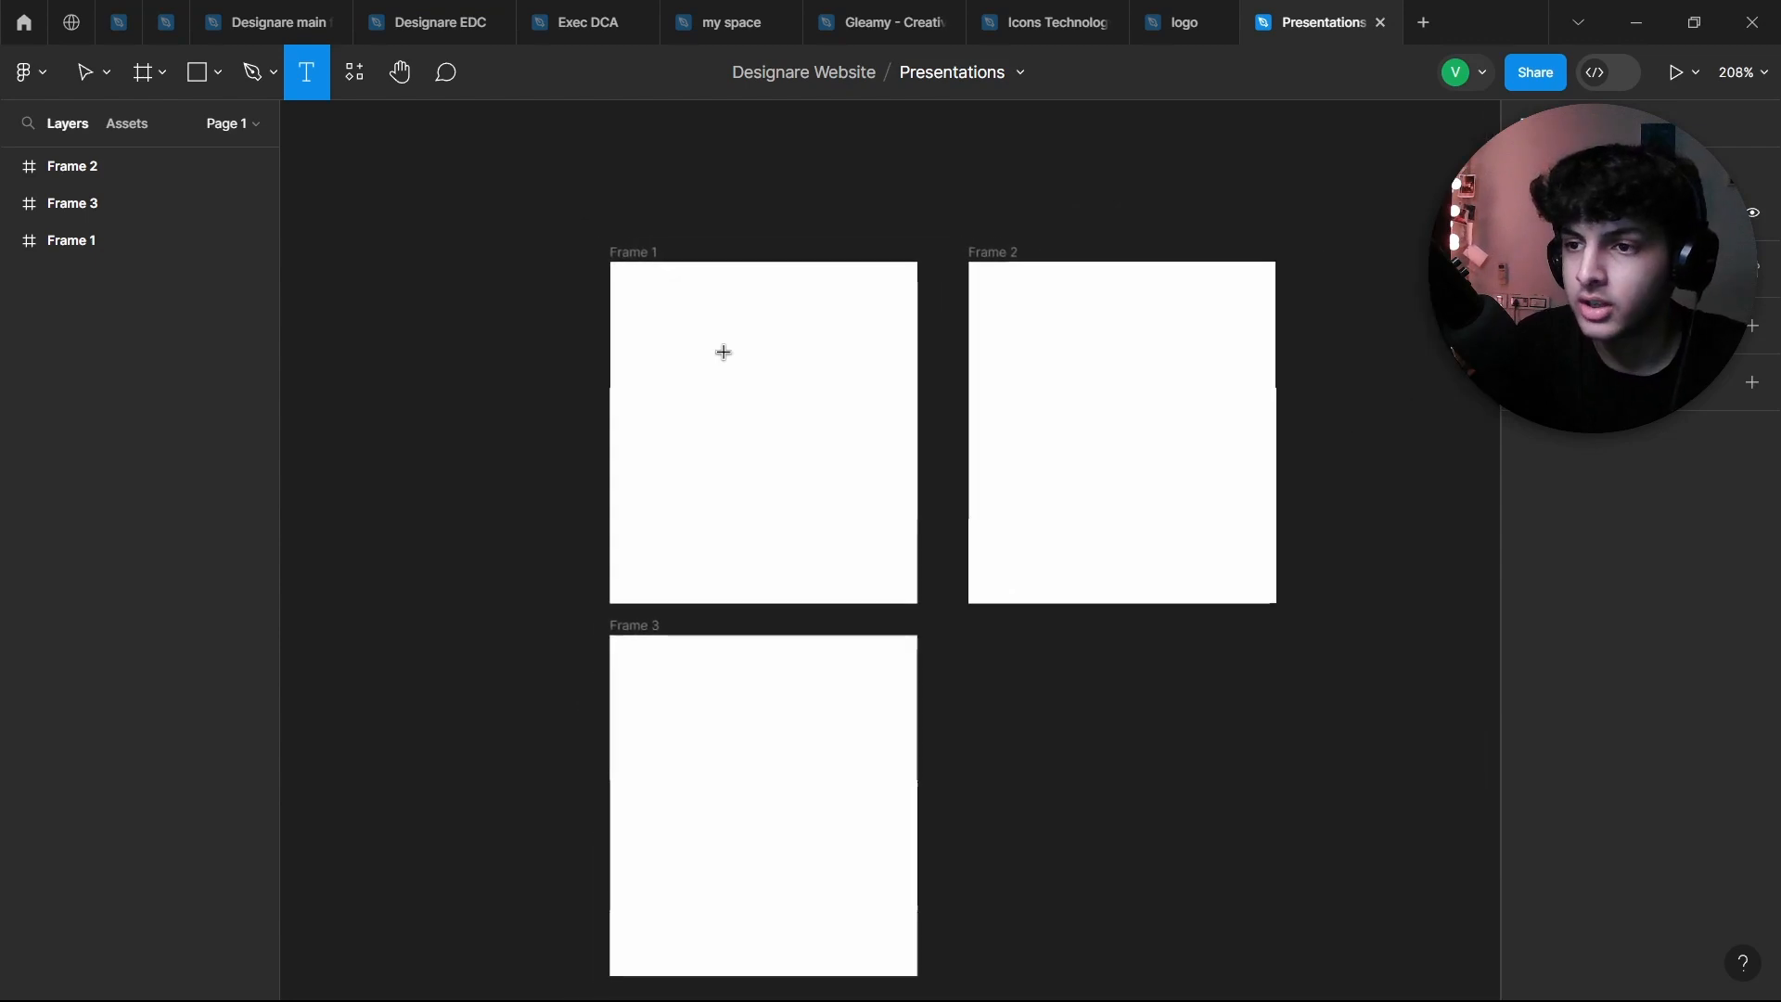
scroll(724, 352, "up", 2)
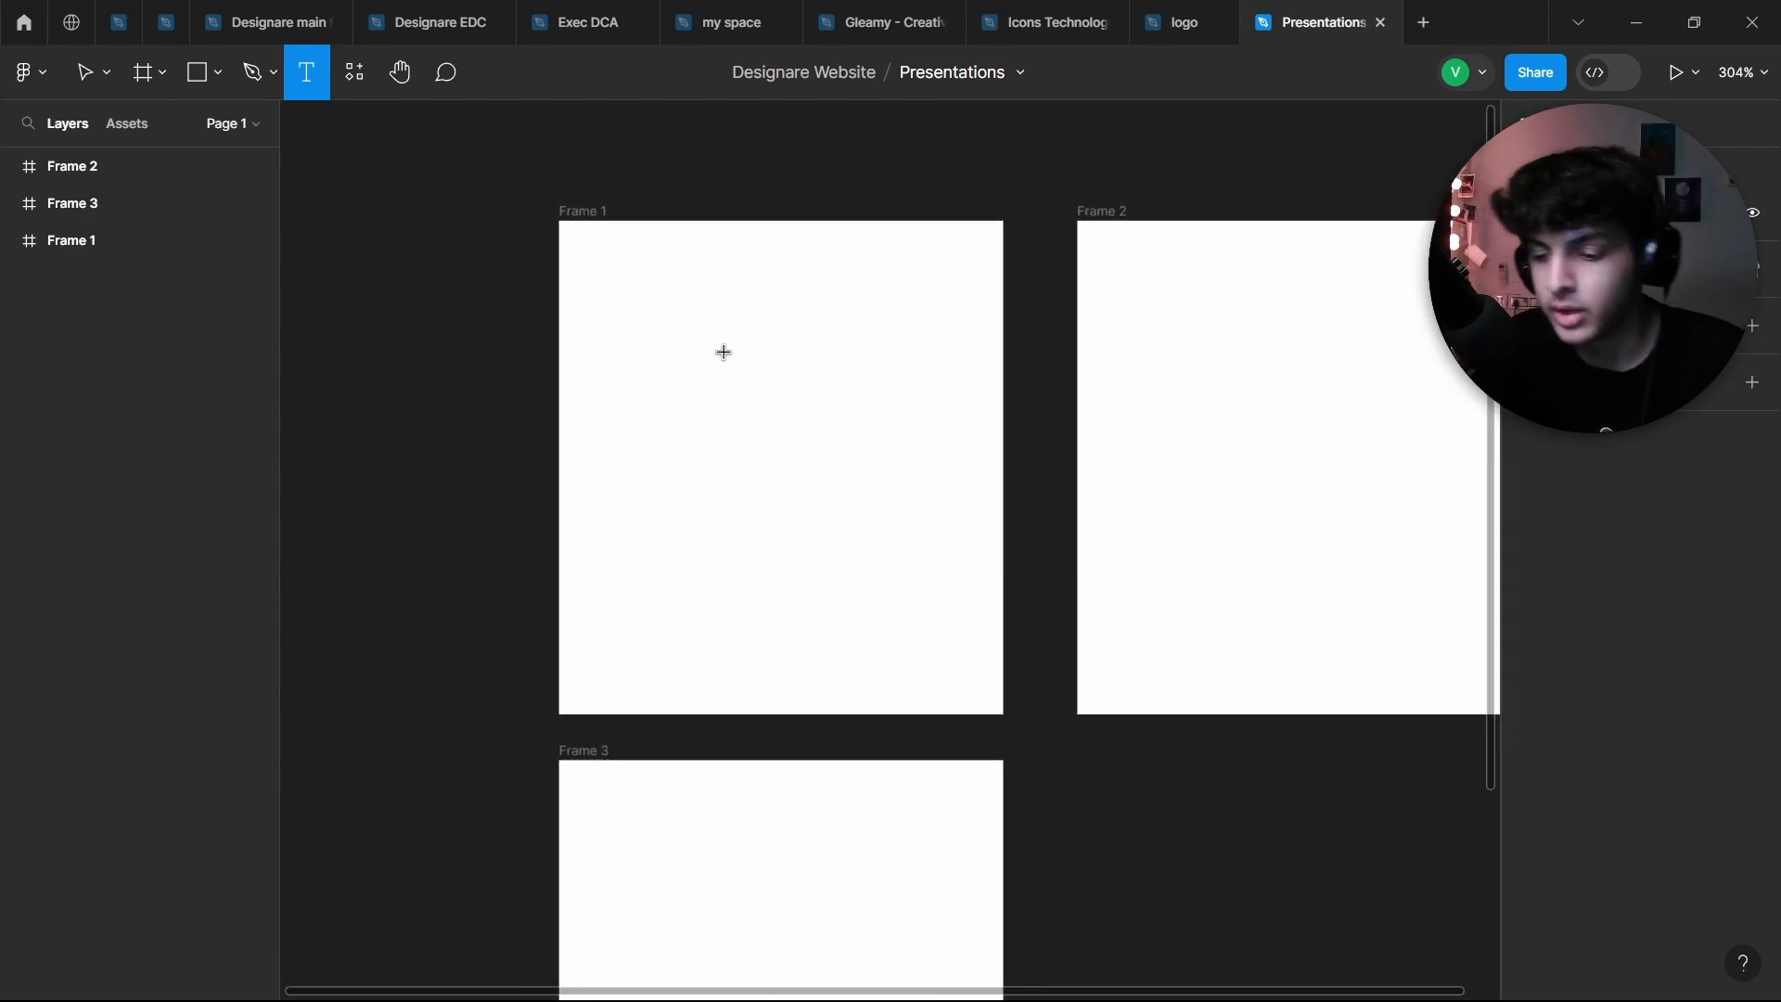
scroll(723, 351, "down", 2)
scroll(723, 351, "up", 2)
scroll(724, 351, "down", 1)
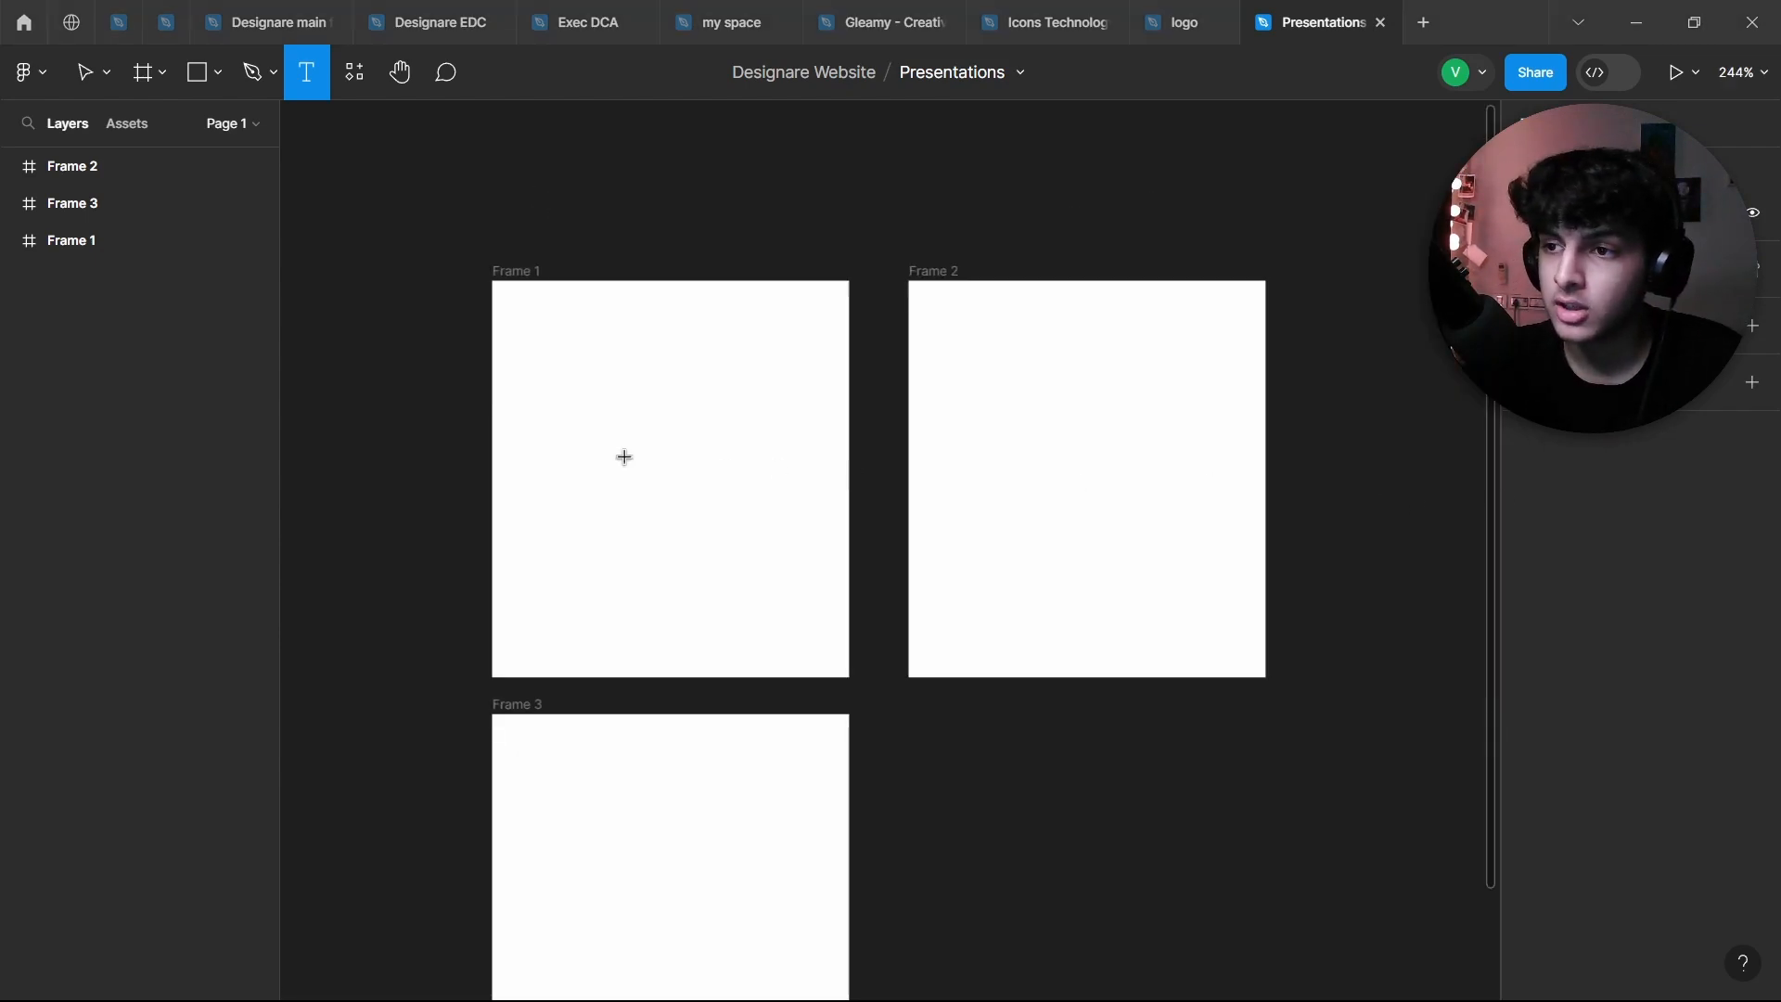
scroll(622, 454, "down", 1)
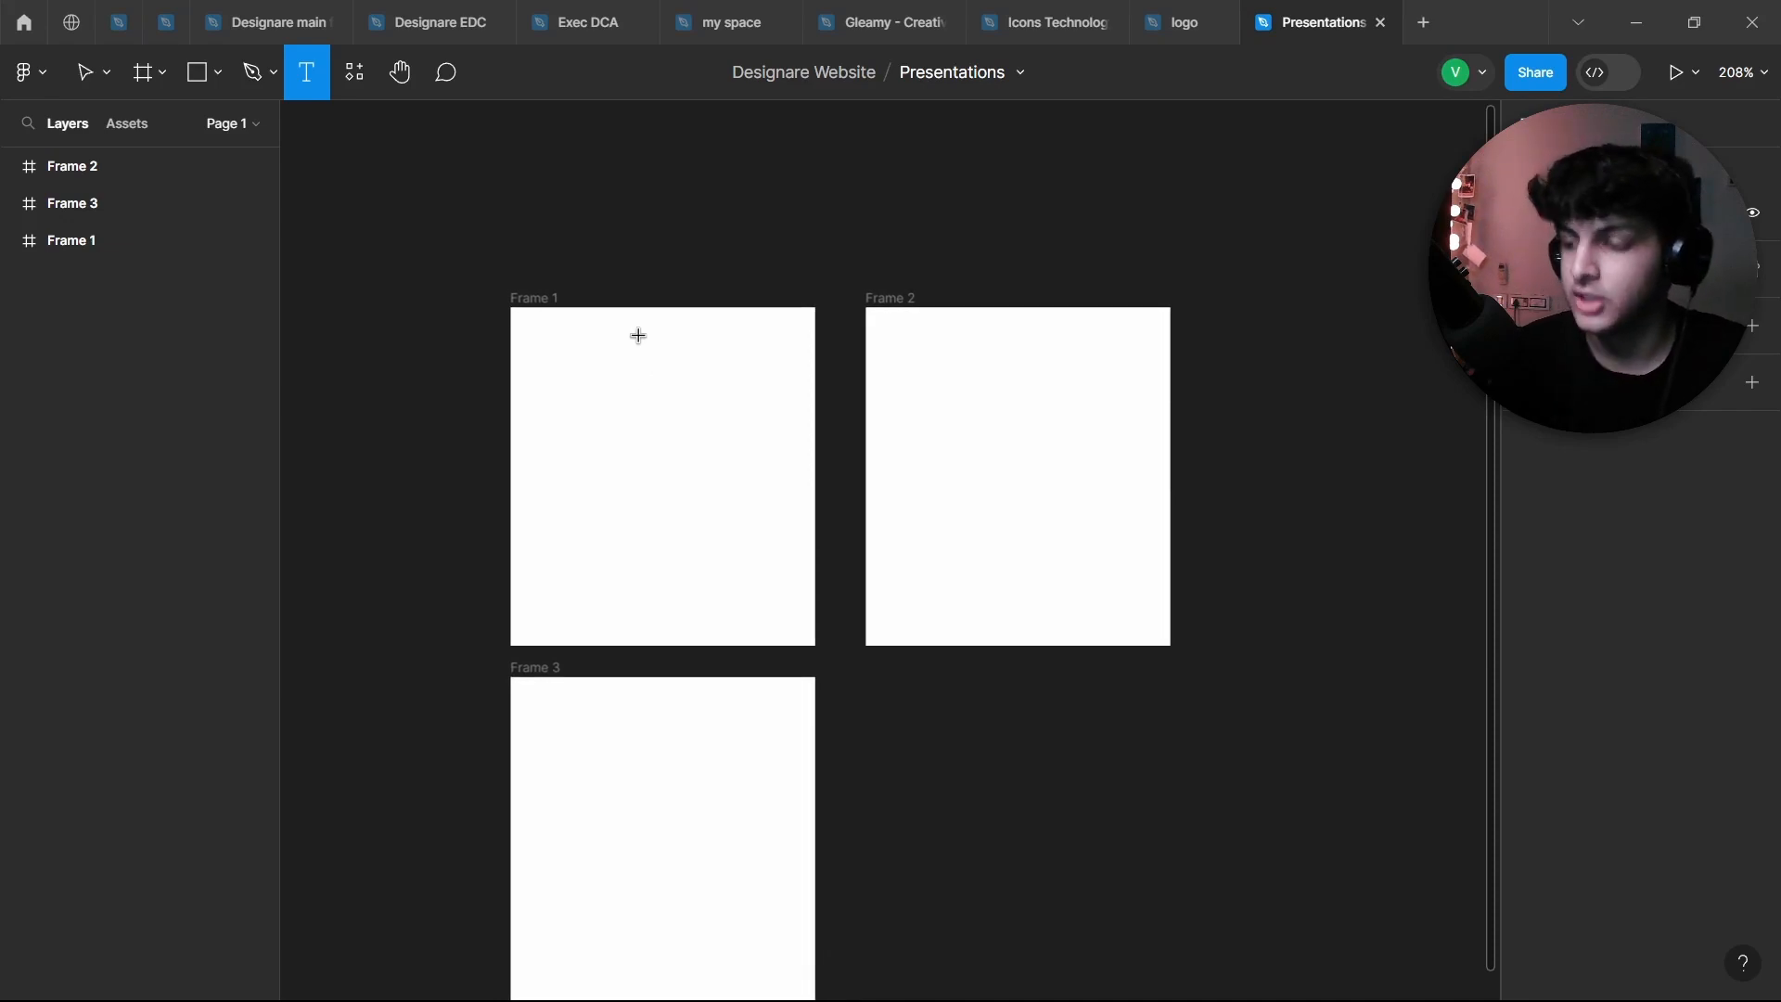
scroll(627, 321, "down", 2)
scroll(627, 321, "up", 2)
scroll(627, 321, "down", 2)
scroll(627, 322, "down", 1)
scroll(626, 320, "up", 5)
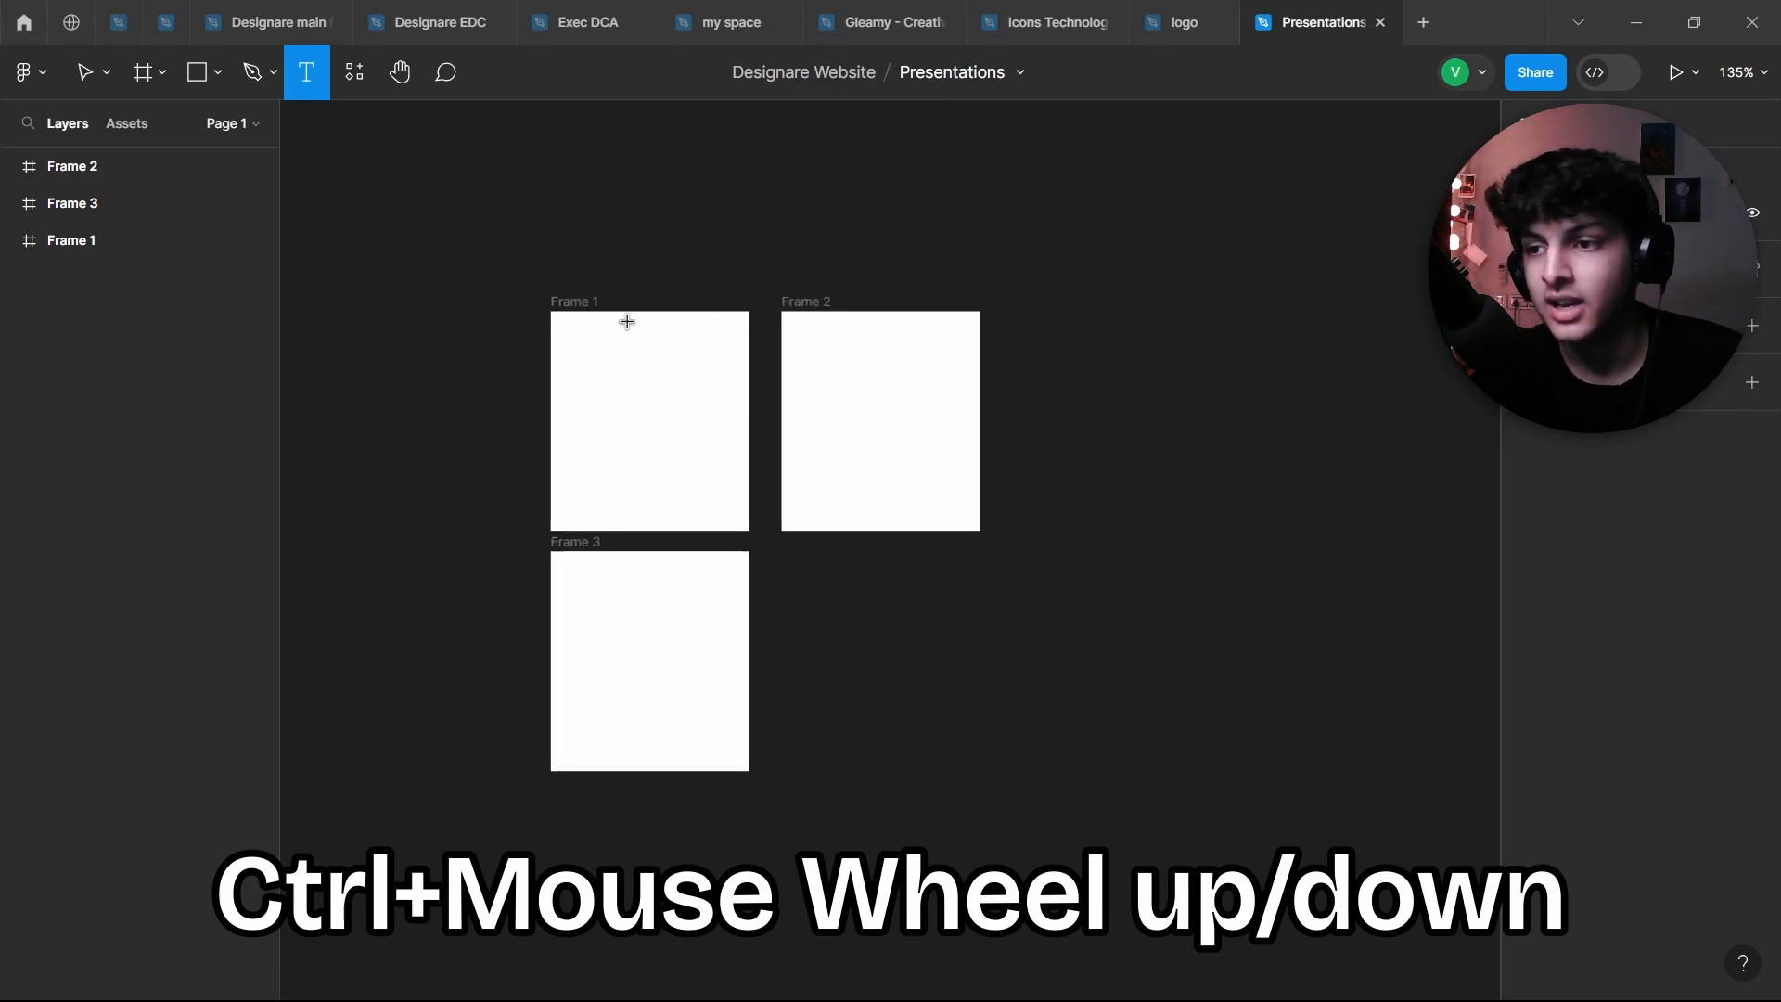
scroll(620, 315, "down", 6)
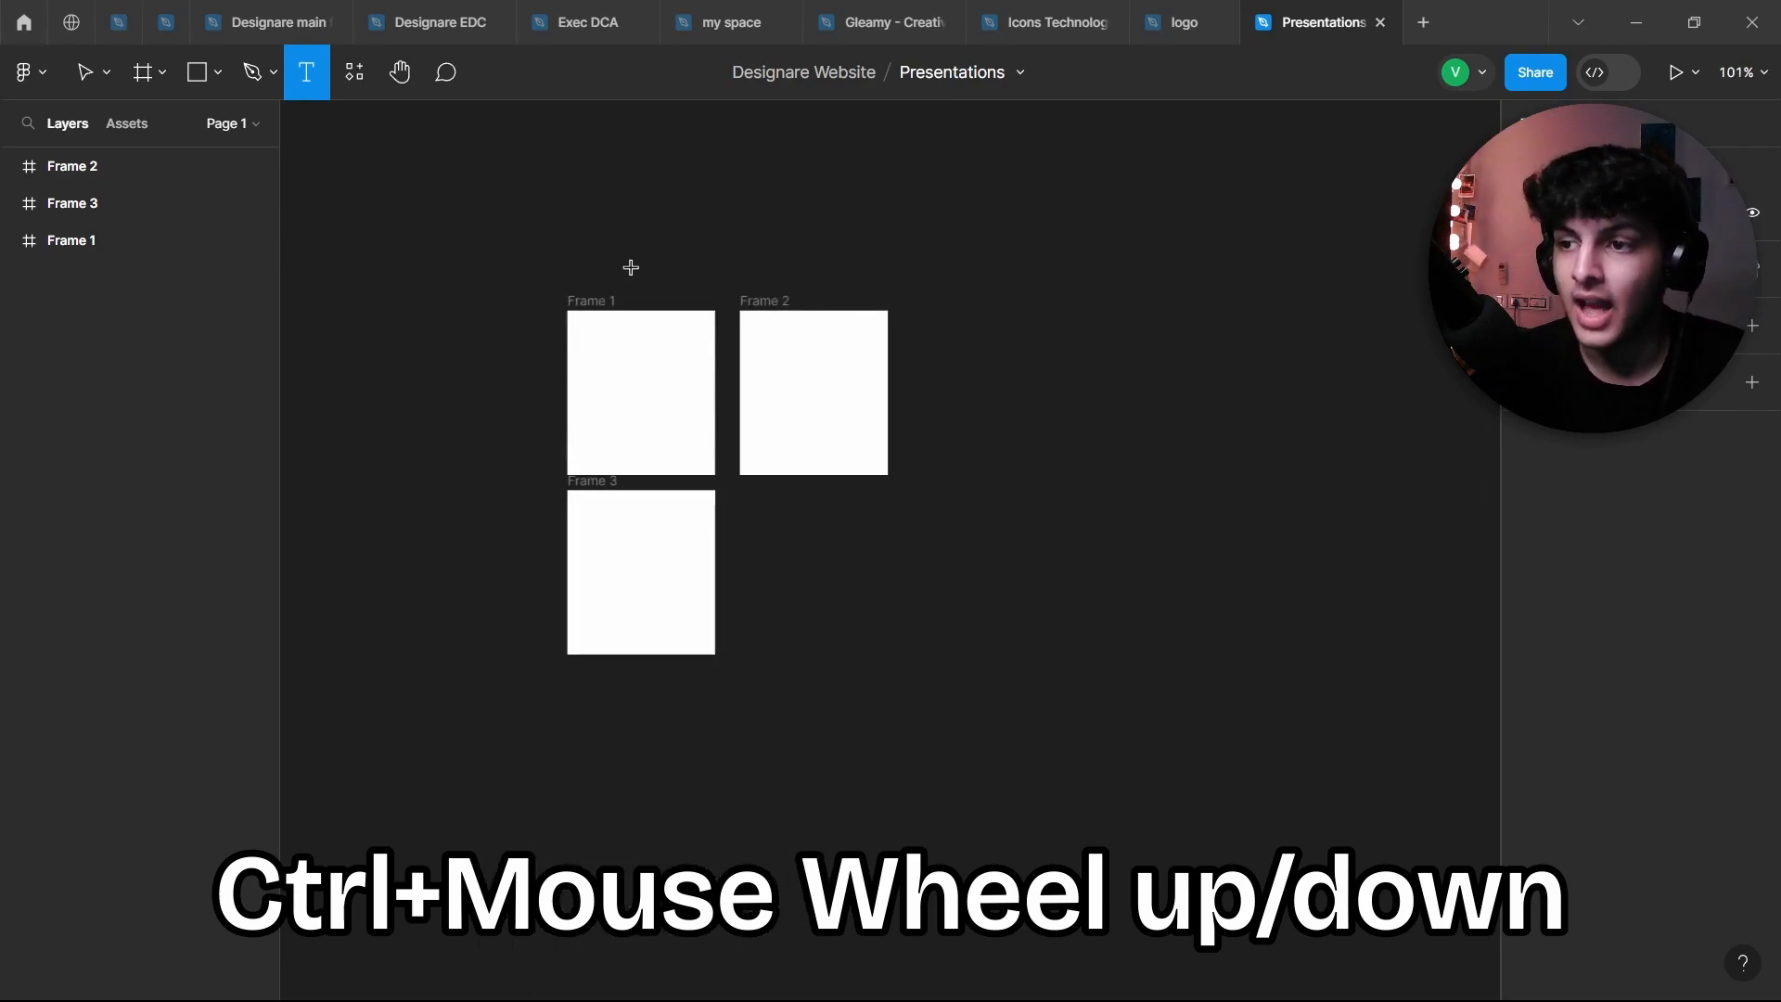
Step: Pan the canvas around the three frames, both directly and with the Hand tool
middle_click(704, 261)
left_click_drag(704, 262, 934, 389)
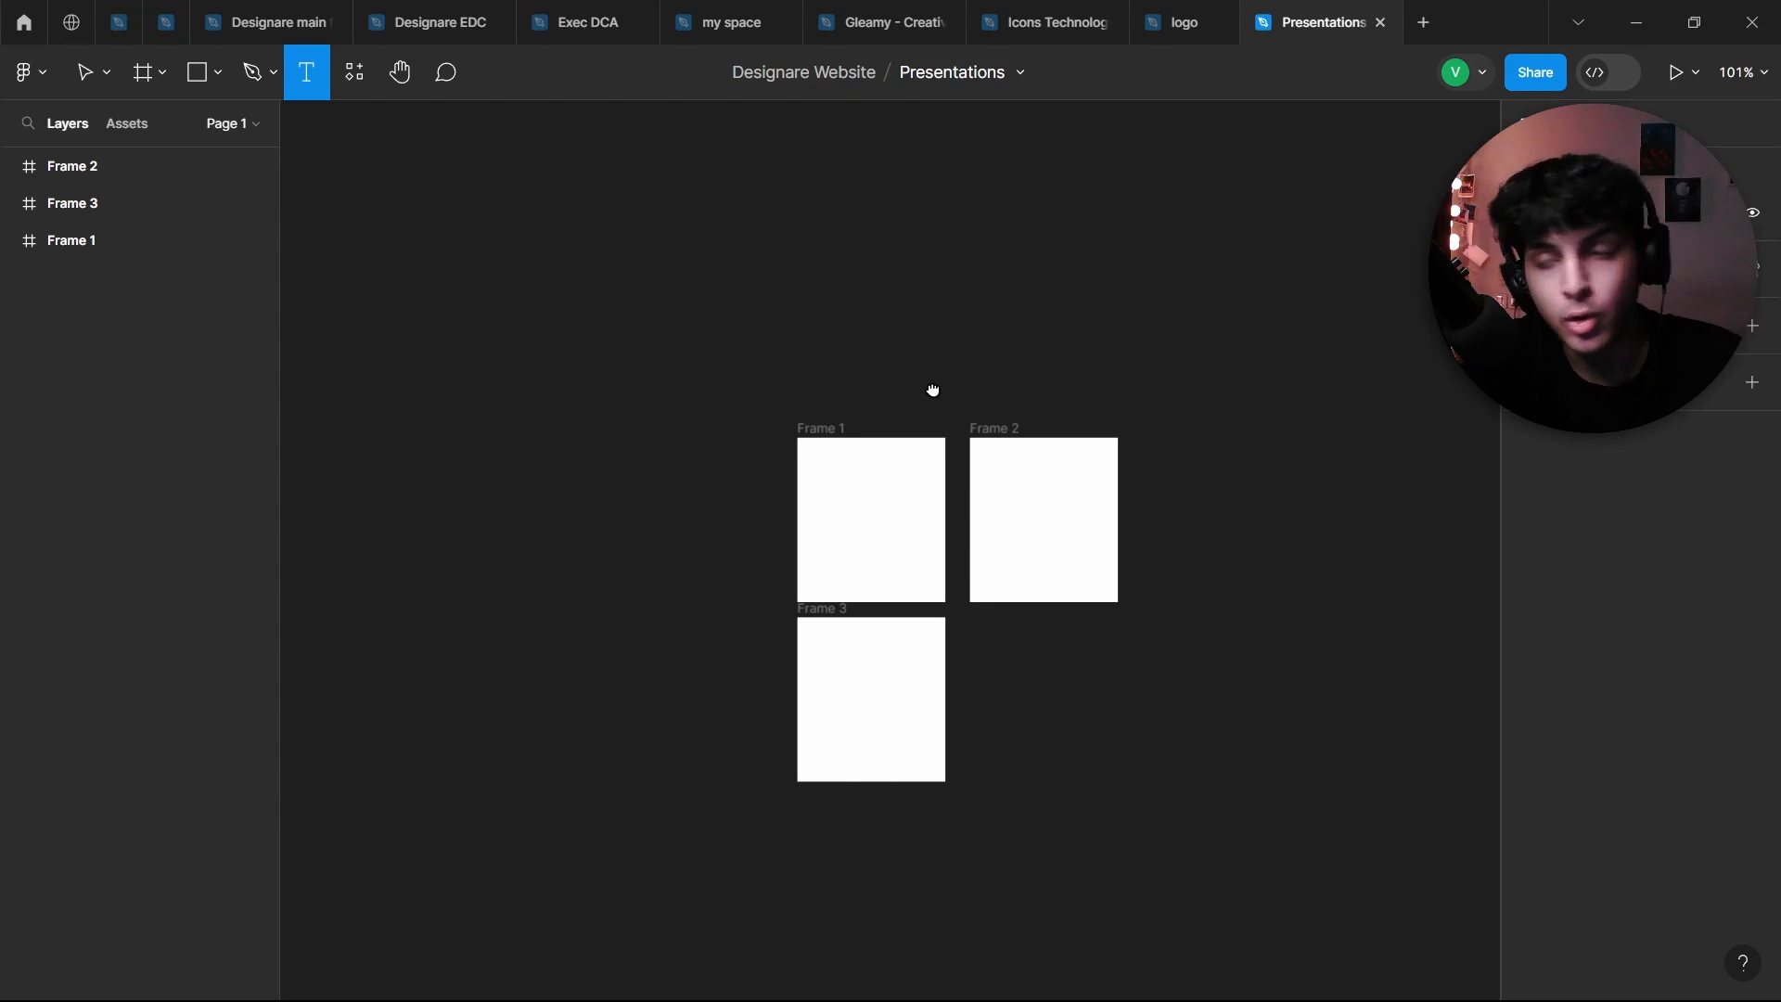
left_click(408, 89)
left_click_drag(980, 486, 708, 525)
left_click_drag(653, 415, 788, 361)
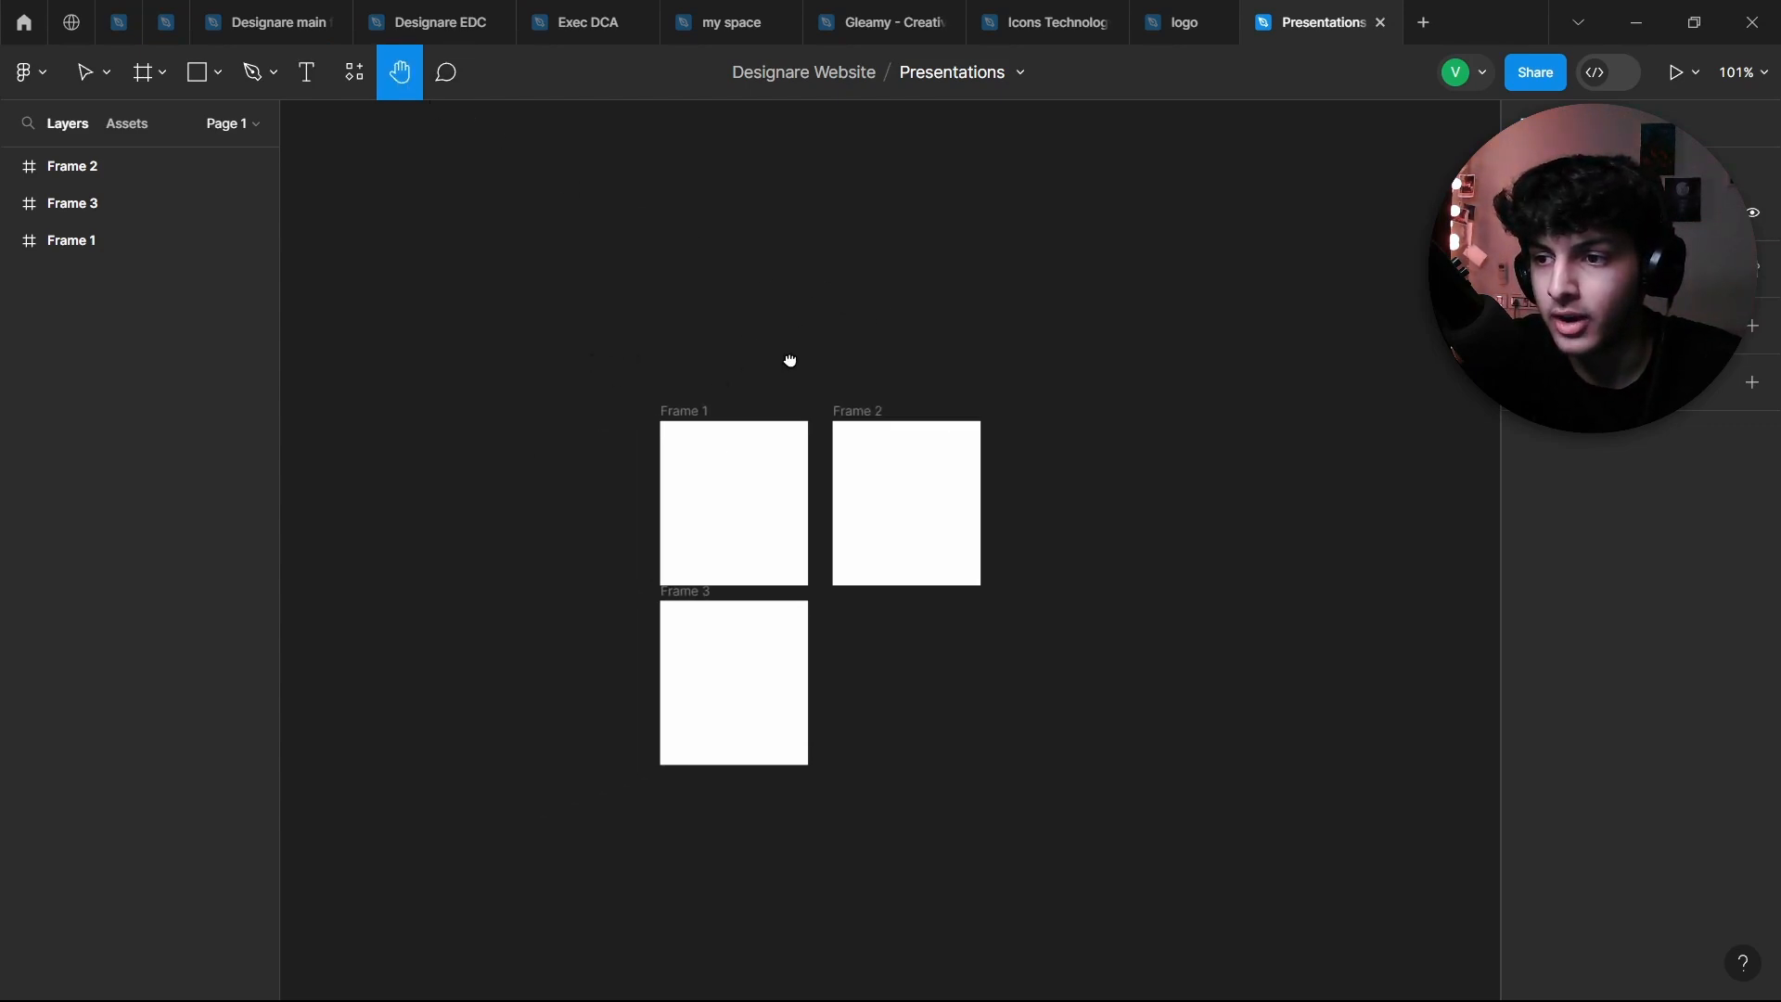
Step: Switch back to the Move tool and view the frames closer by panning and zooming the canvas
left_click(91, 73)
left_click(106, 74)
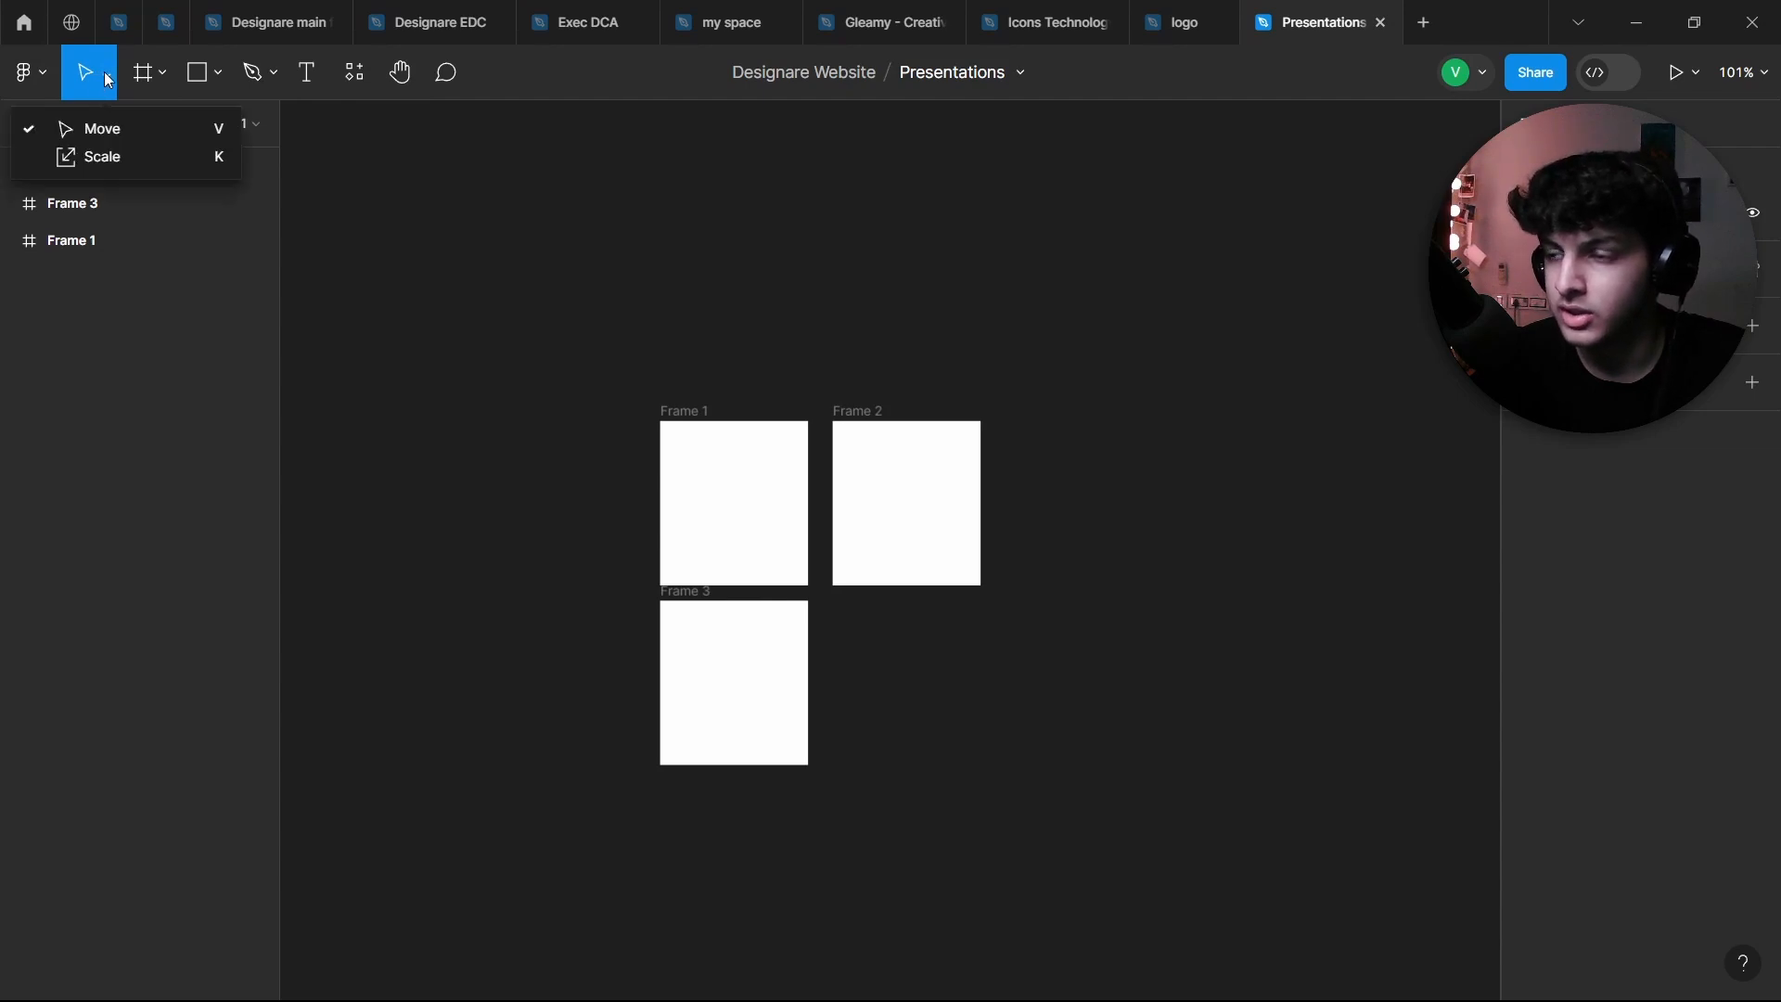
left_click(91, 134)
left_click_drag(901, 409, 887, 338)
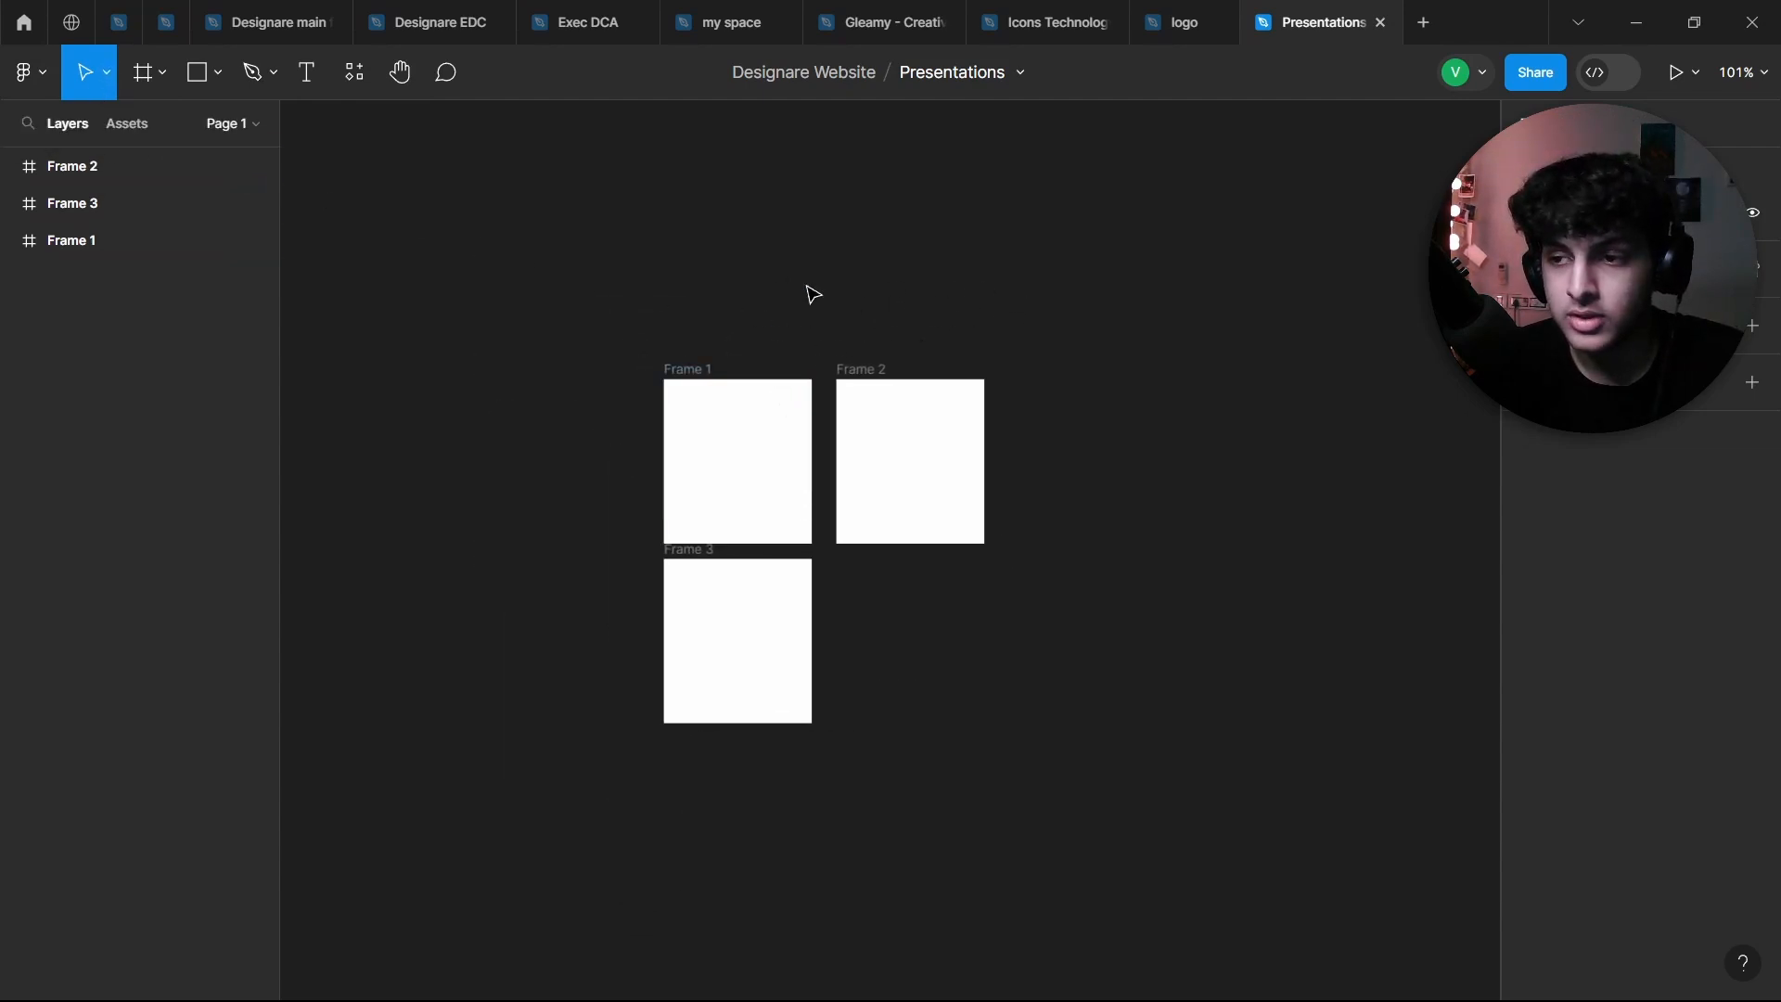
scroll(767, 377, "up", 5)
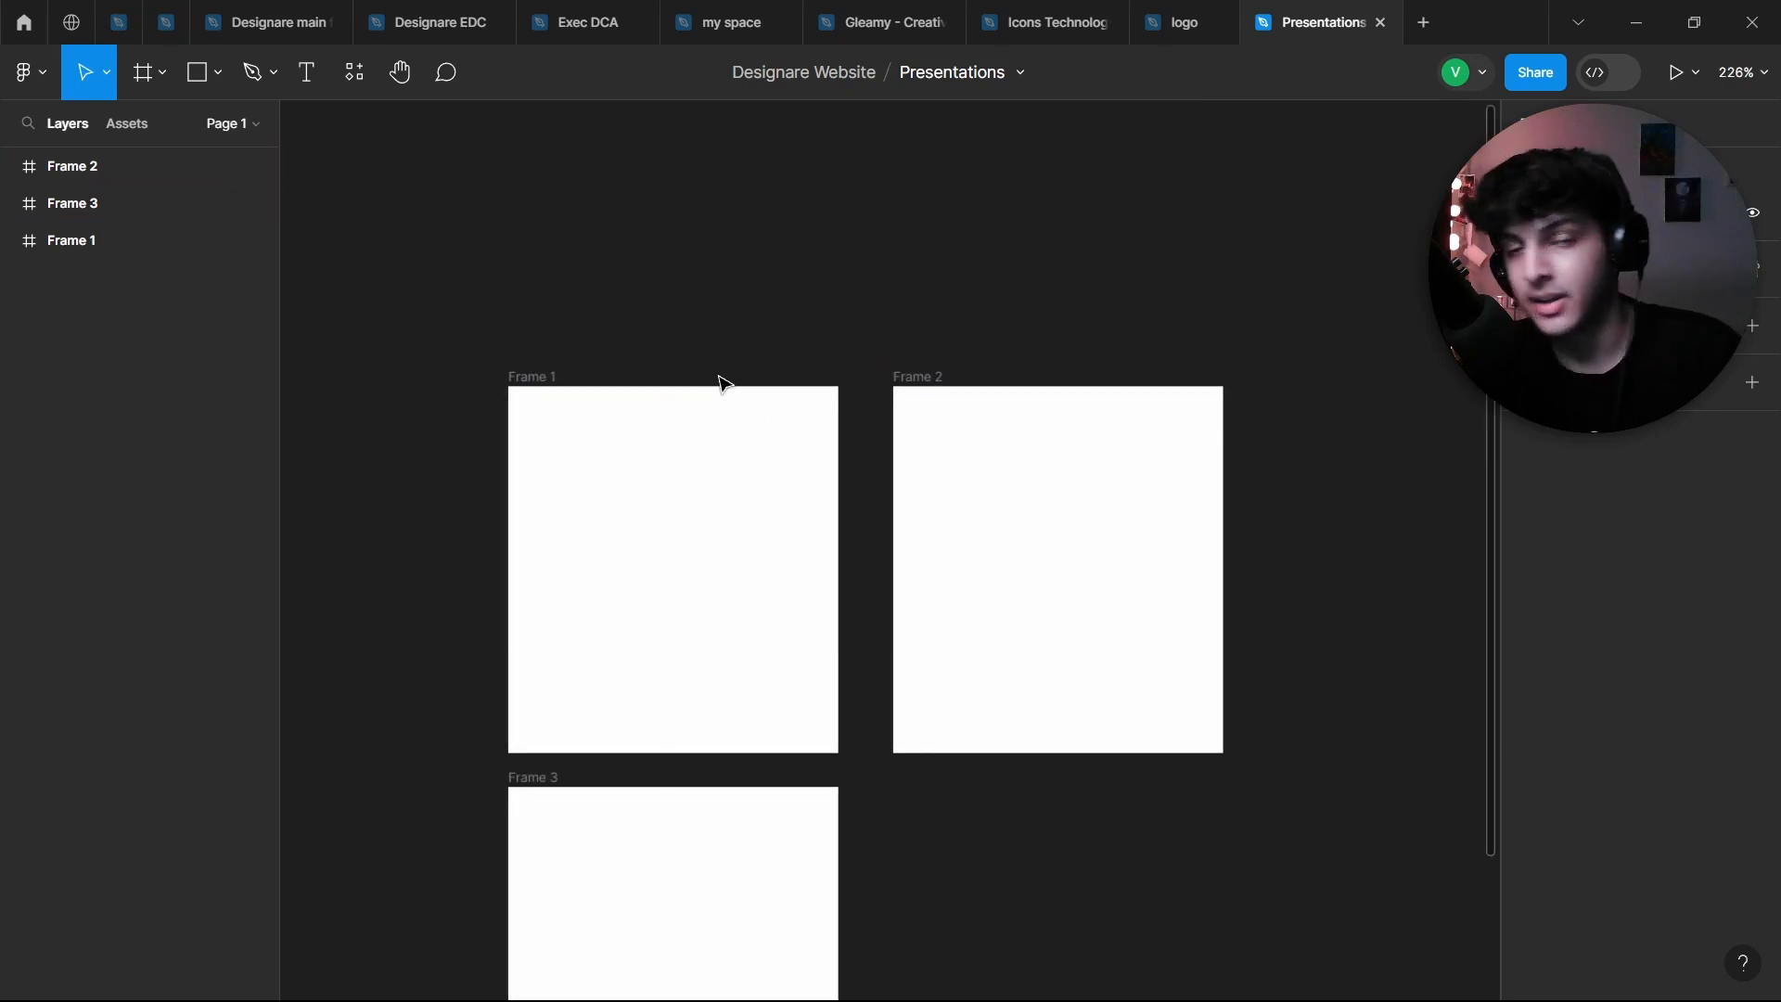
scroll(764, 251, "down", 1)
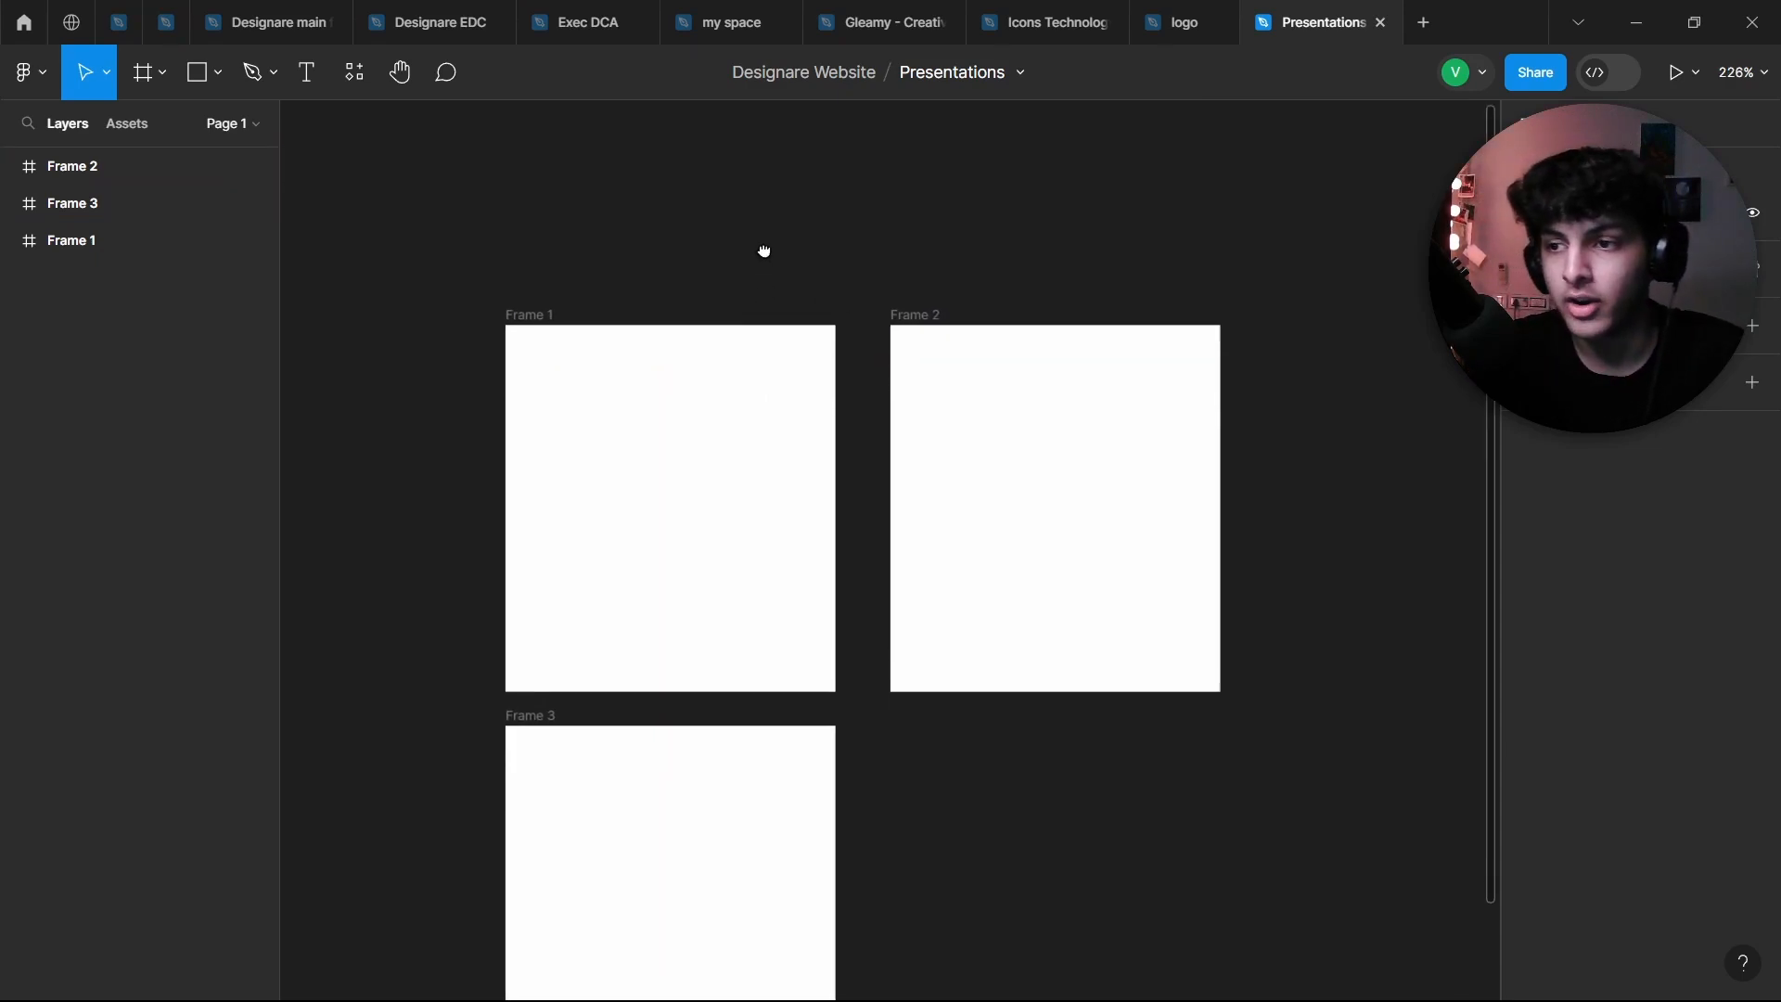
Step: Add a text layer reading "Loream" inside Frame 1
left_click(308, 72)
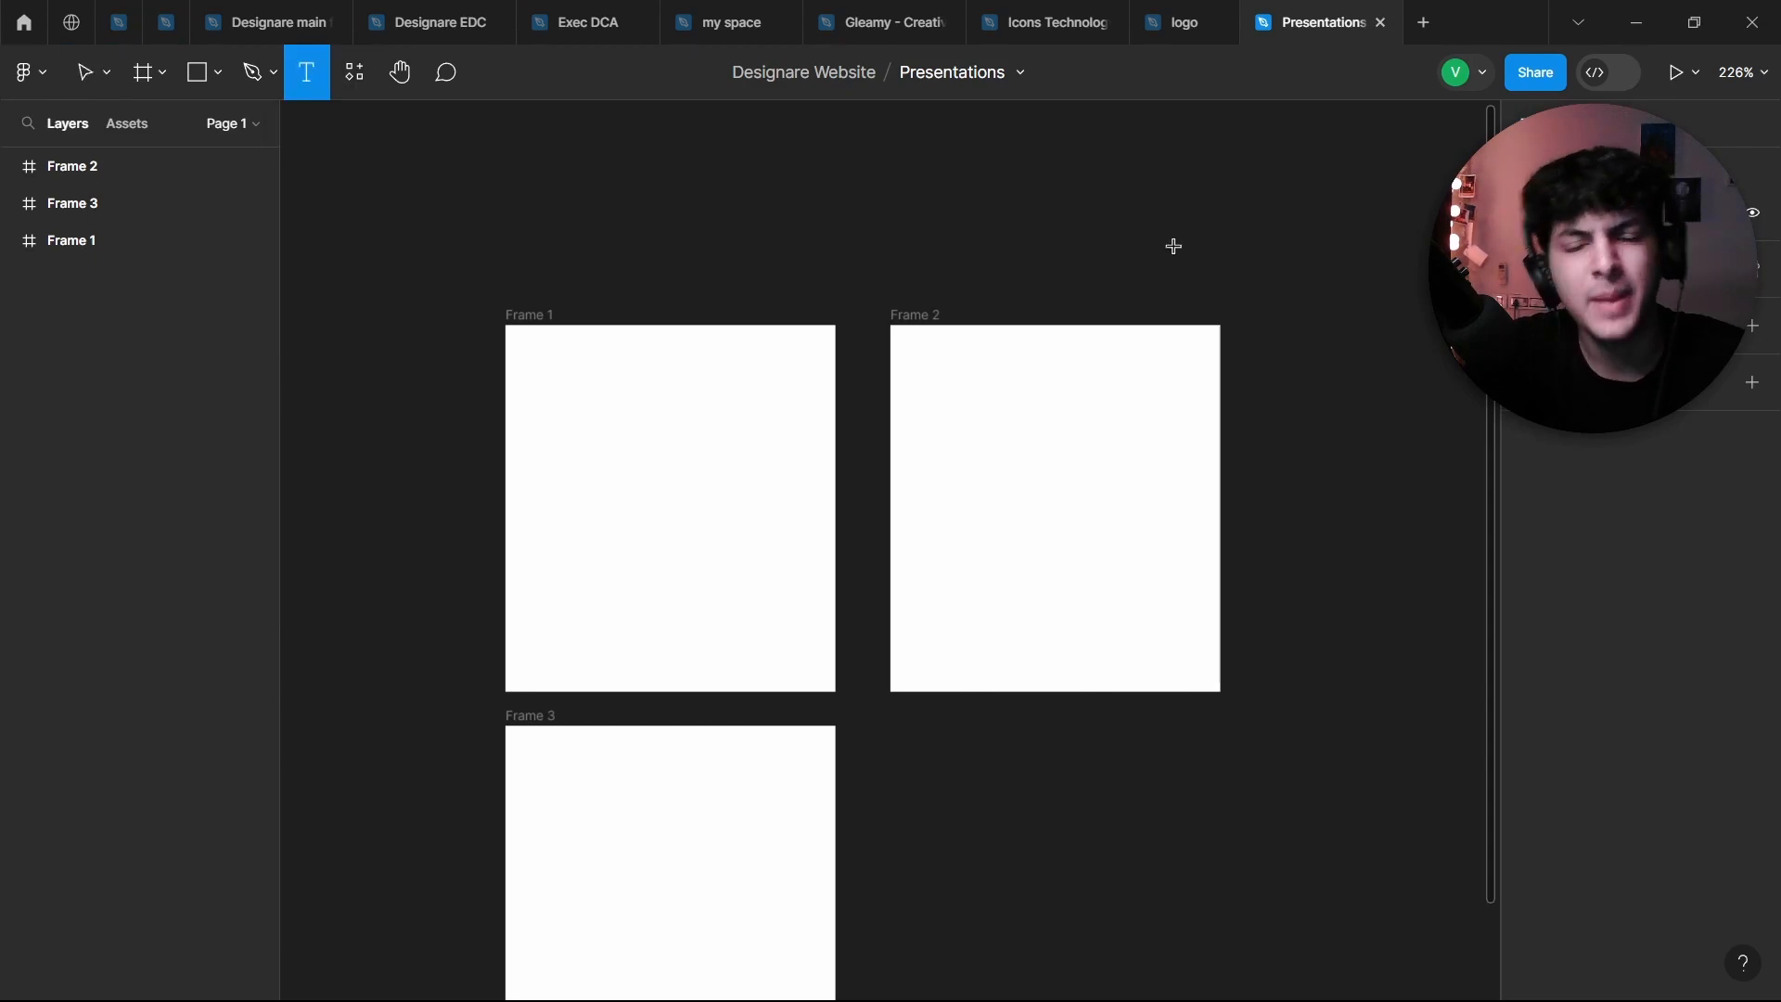
scroll(644, 433, "up", 3)
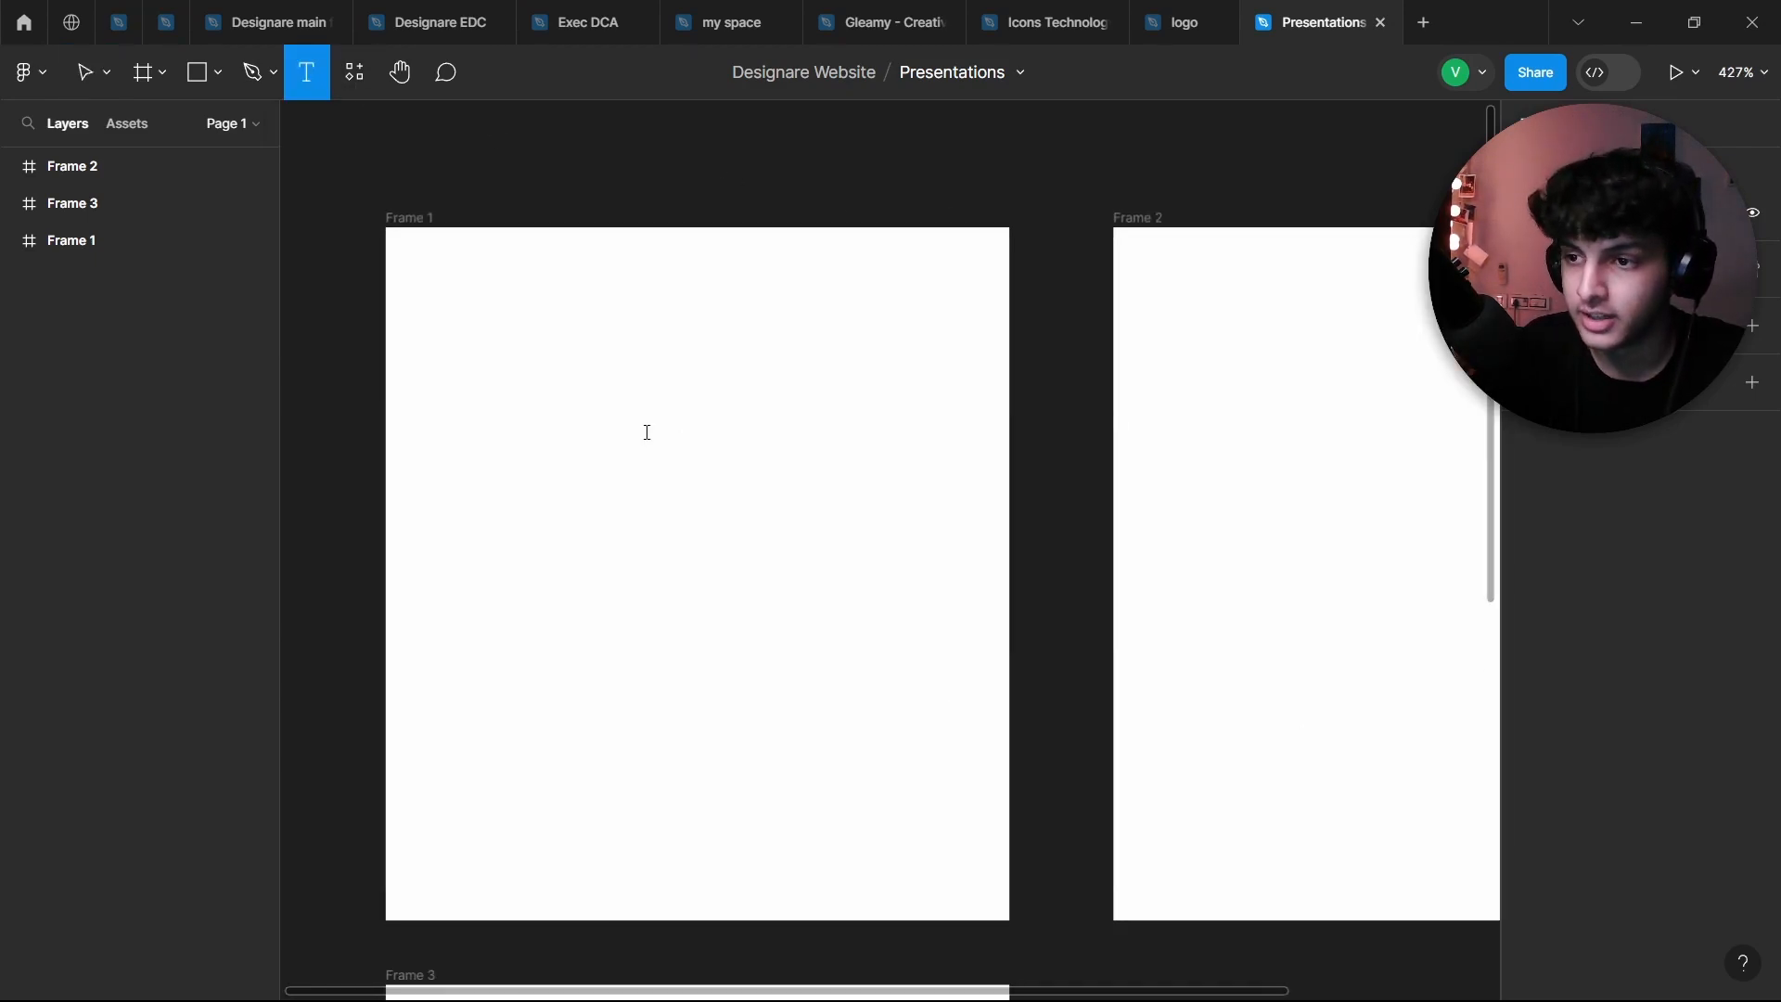
left_click(644, 433)
type("Lore")
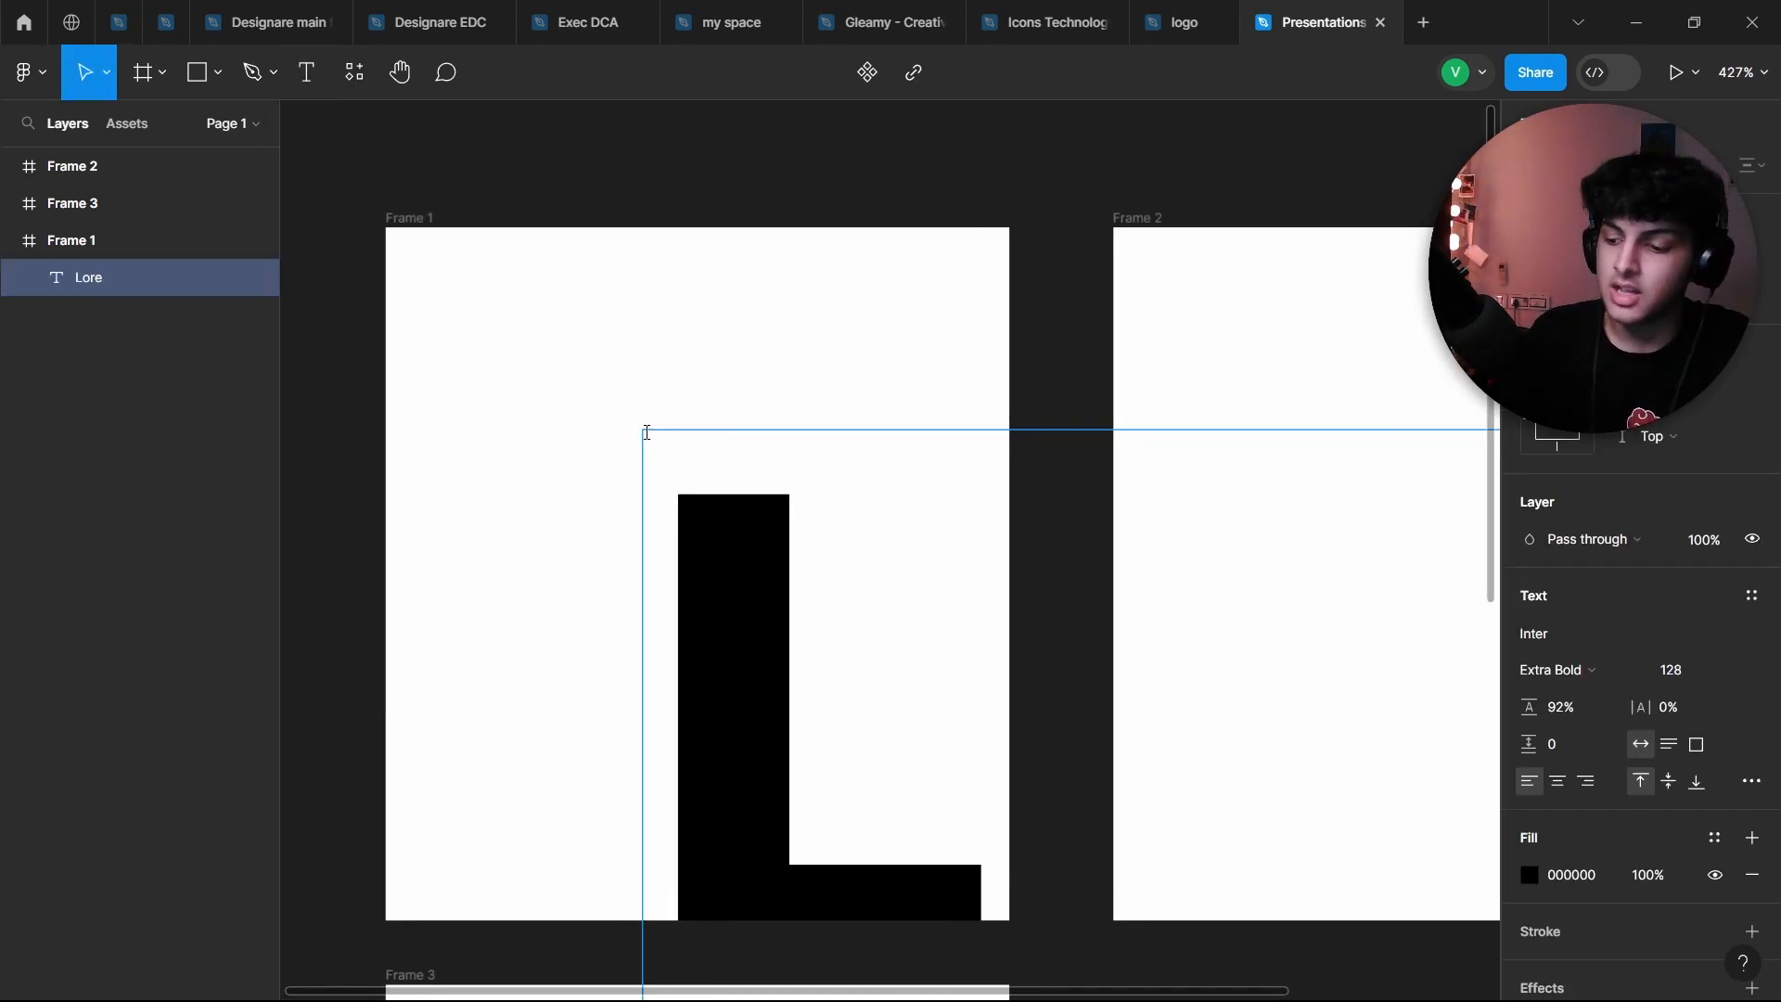
type("am")
key("Escape")
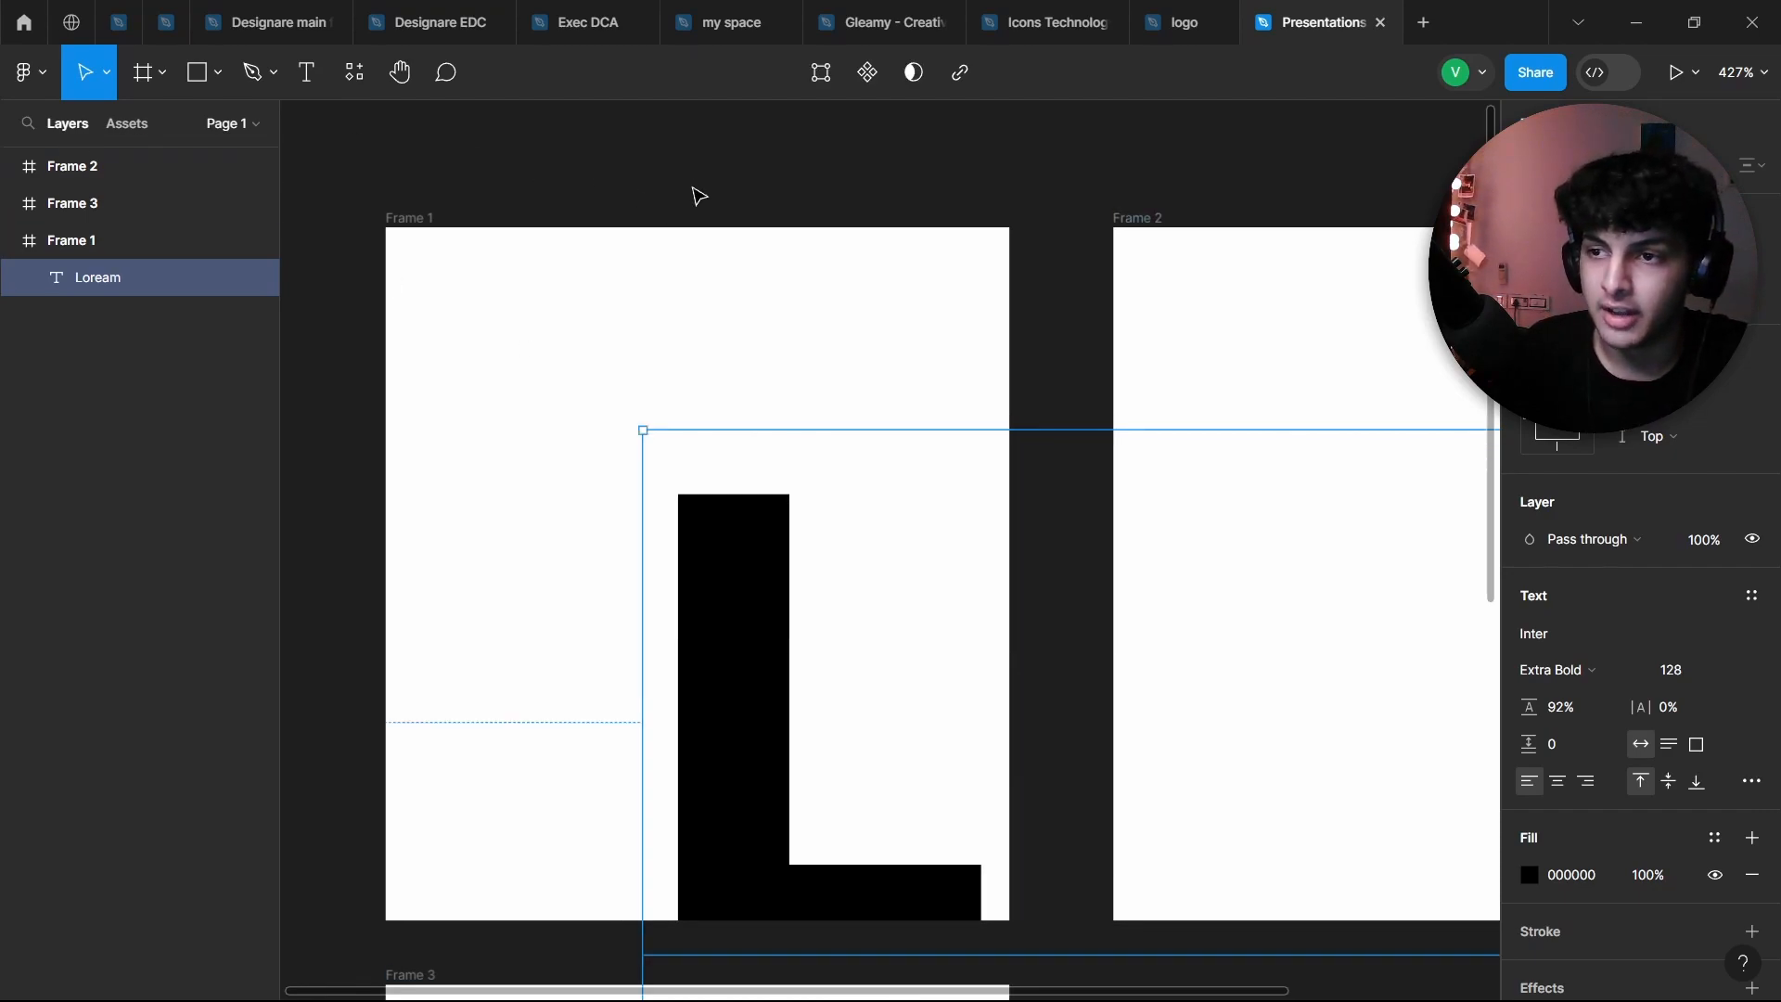
Step: Set the font size of the "Loream" text to 40
scroll(695, 191, "down", 3)
left_click(1712, 671)
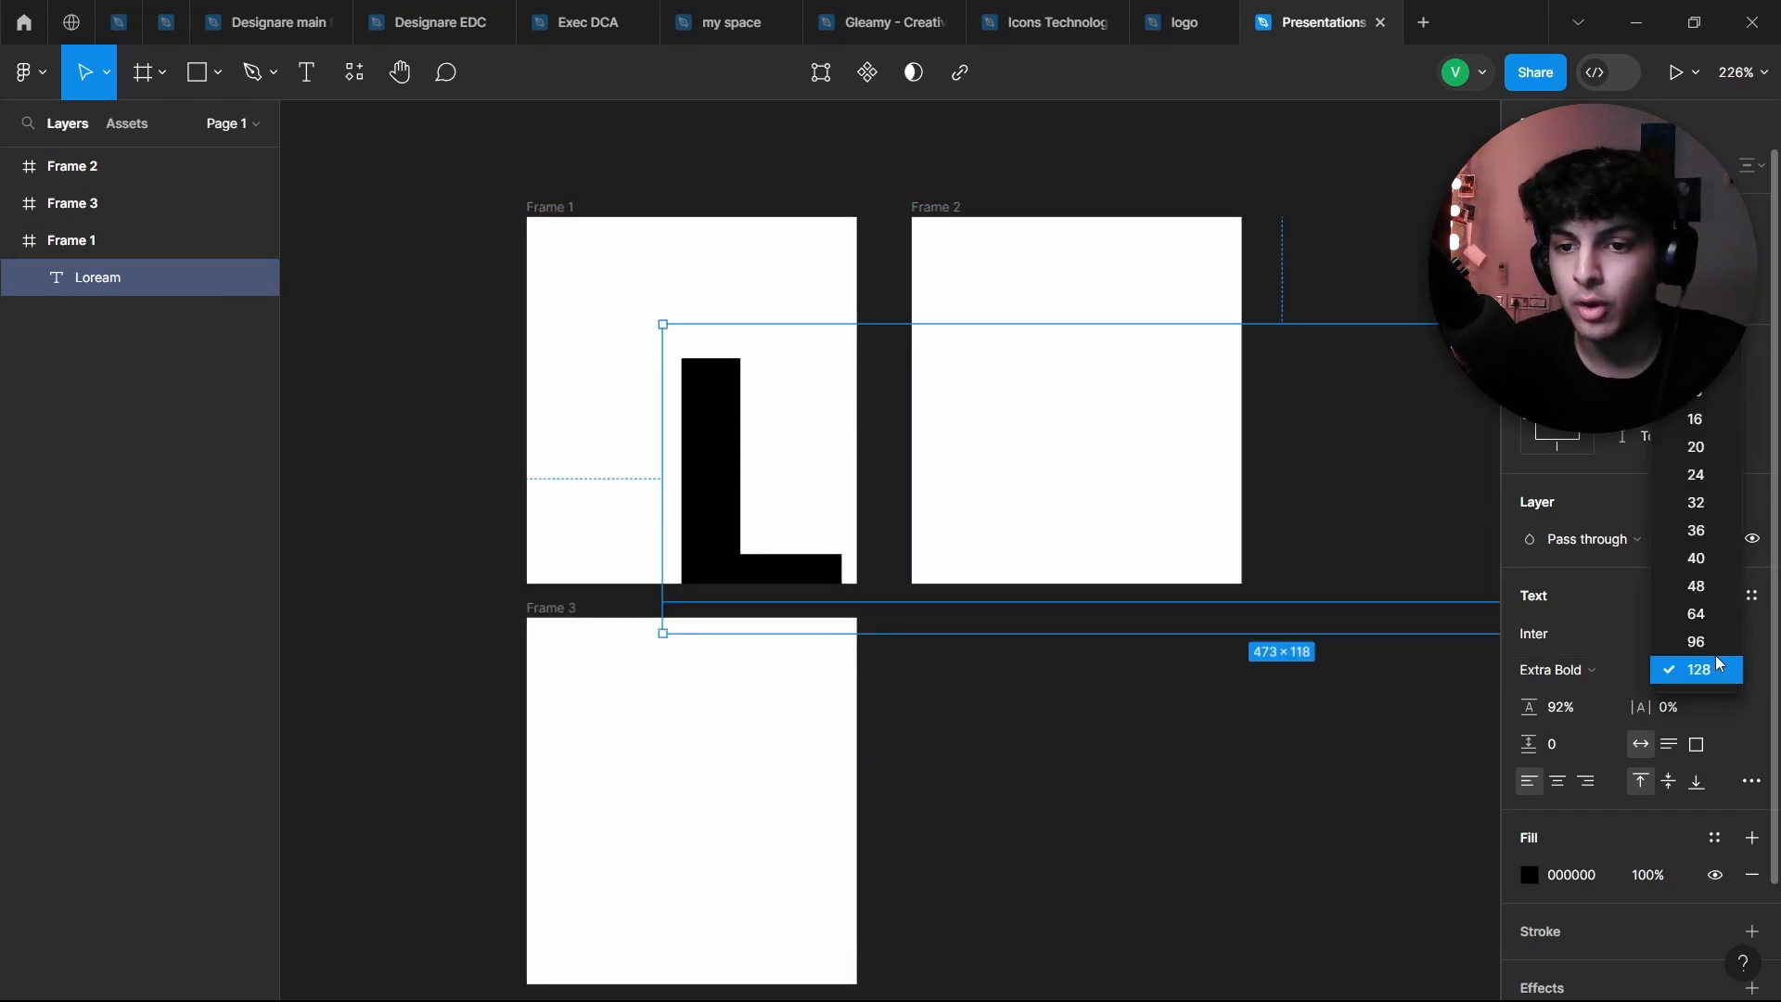
left_click(1705, 558)
left_click(789, 269)
Step: Move the "Loream" text out of Frame 1 to the empty canvas above the frames
left_click_drag(812, 392, 748, 138)
left_click_drag(936, 185, 1092, 459)
left_click(1240, 405)
left_click_drag(1240, 406, 1193, 382)
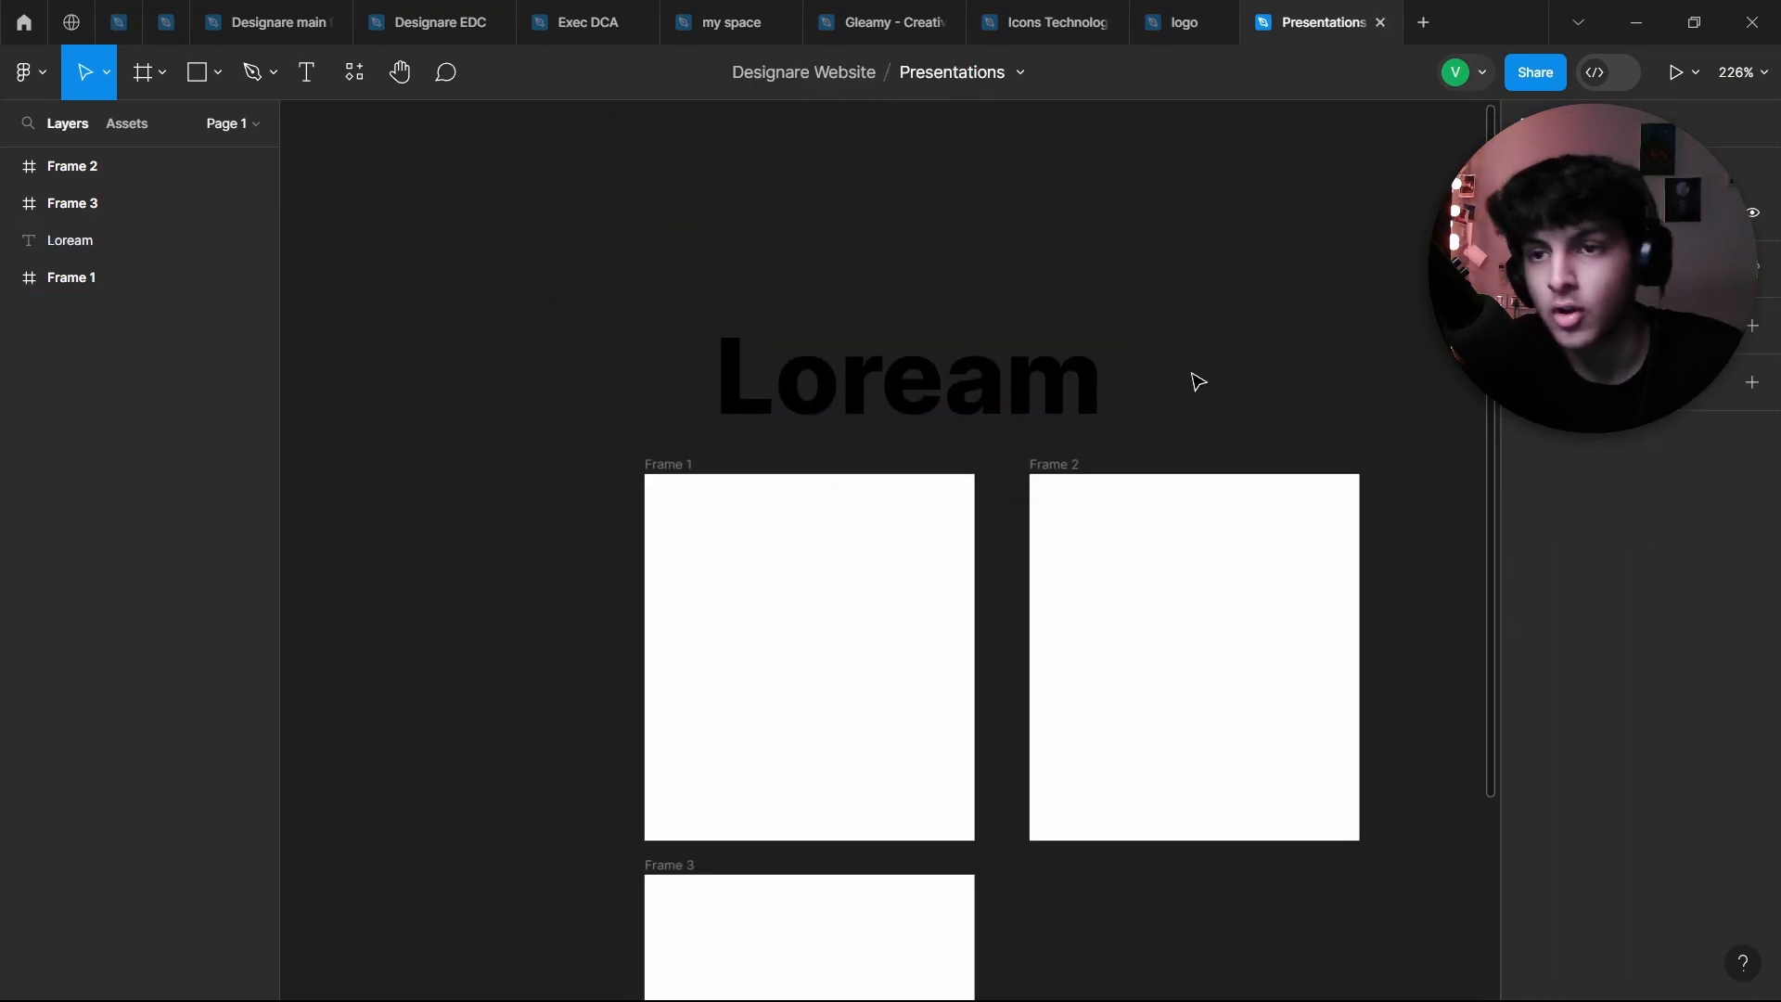
Step: Examine the font, size, spacing and fill properties of the "Loream" text, and leave it deselected
left_click(1073, 386)
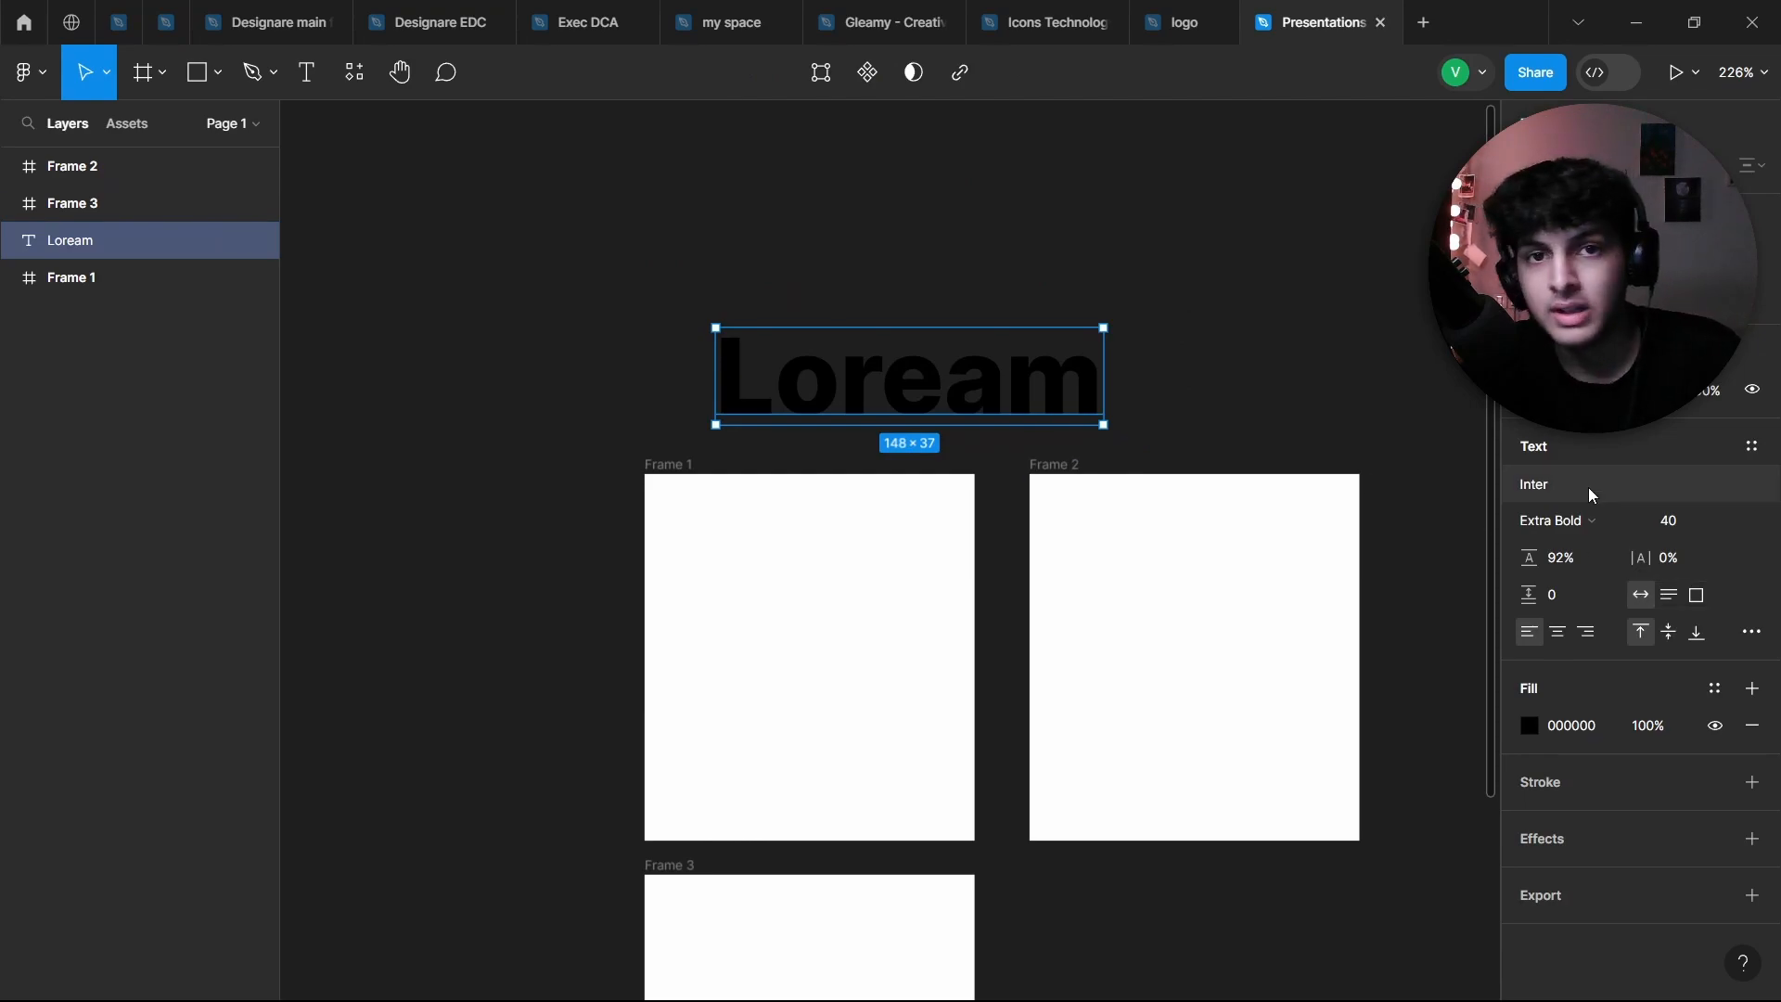
left_click(1167, 283)
left_click(922, 362)
left_click(1183, 405)
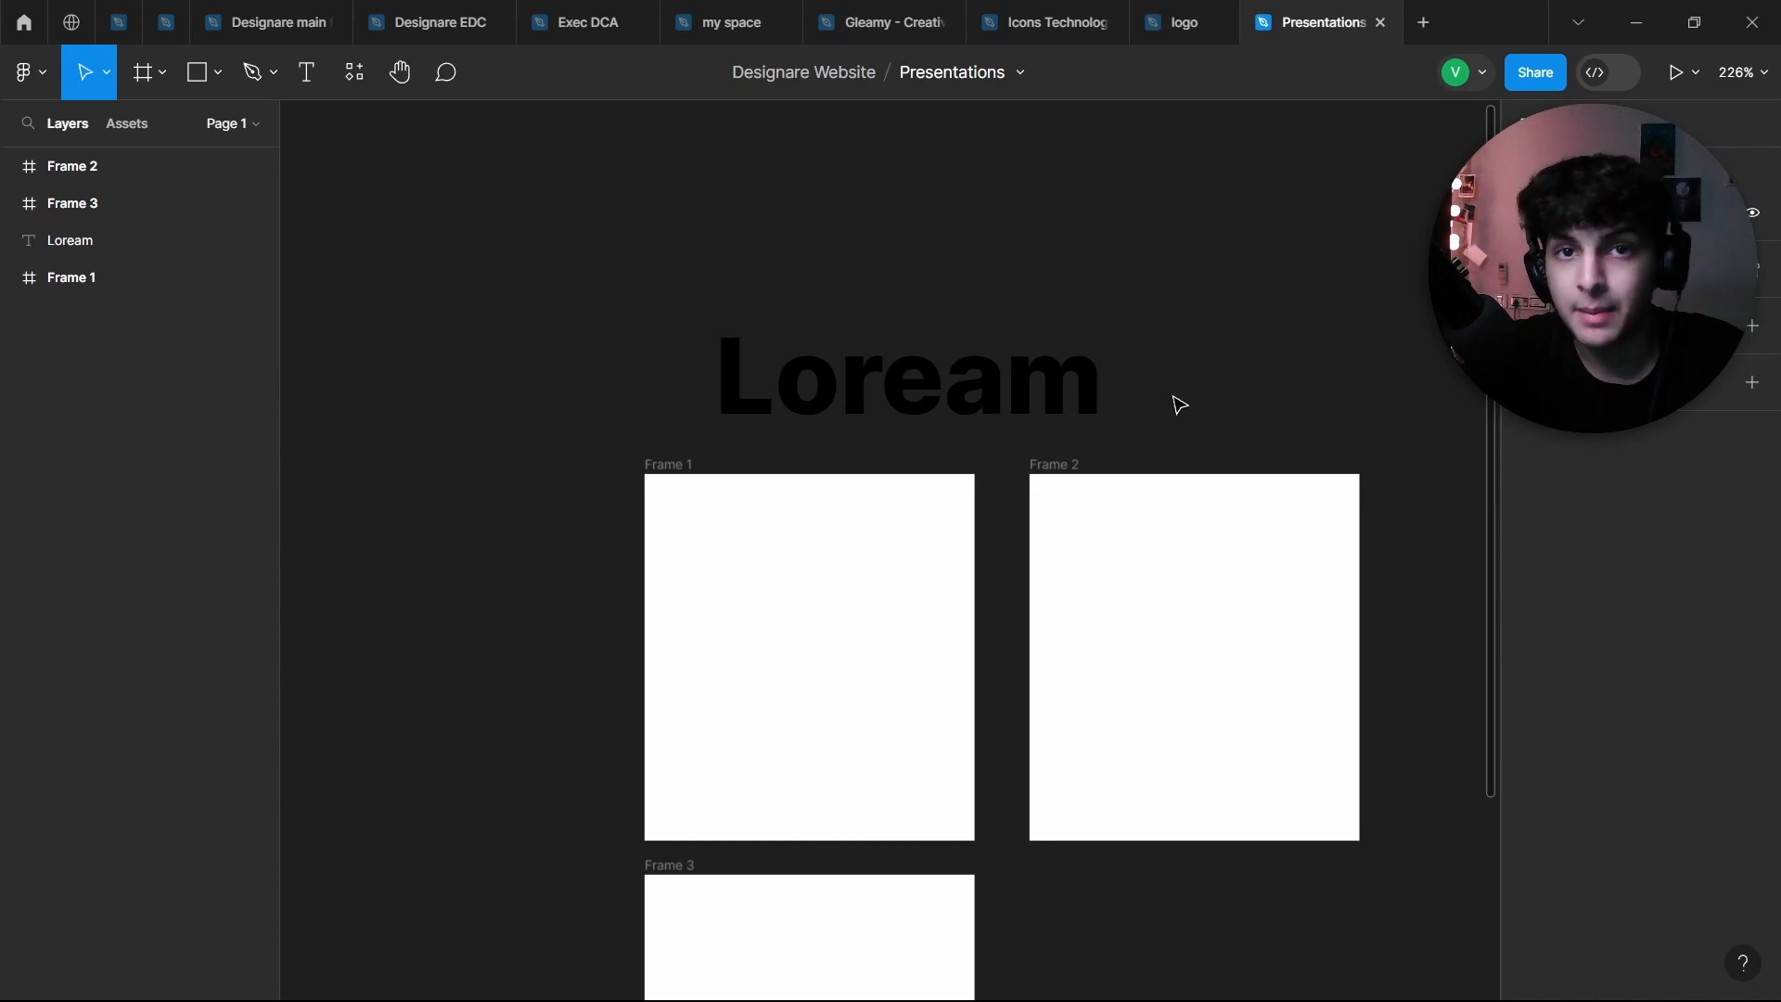
Step: Move the "Loream" text into Frame 1 and shift Frame 1 slightly up and to the left of its old position
left_click_drag(965, 375, 876, 614)
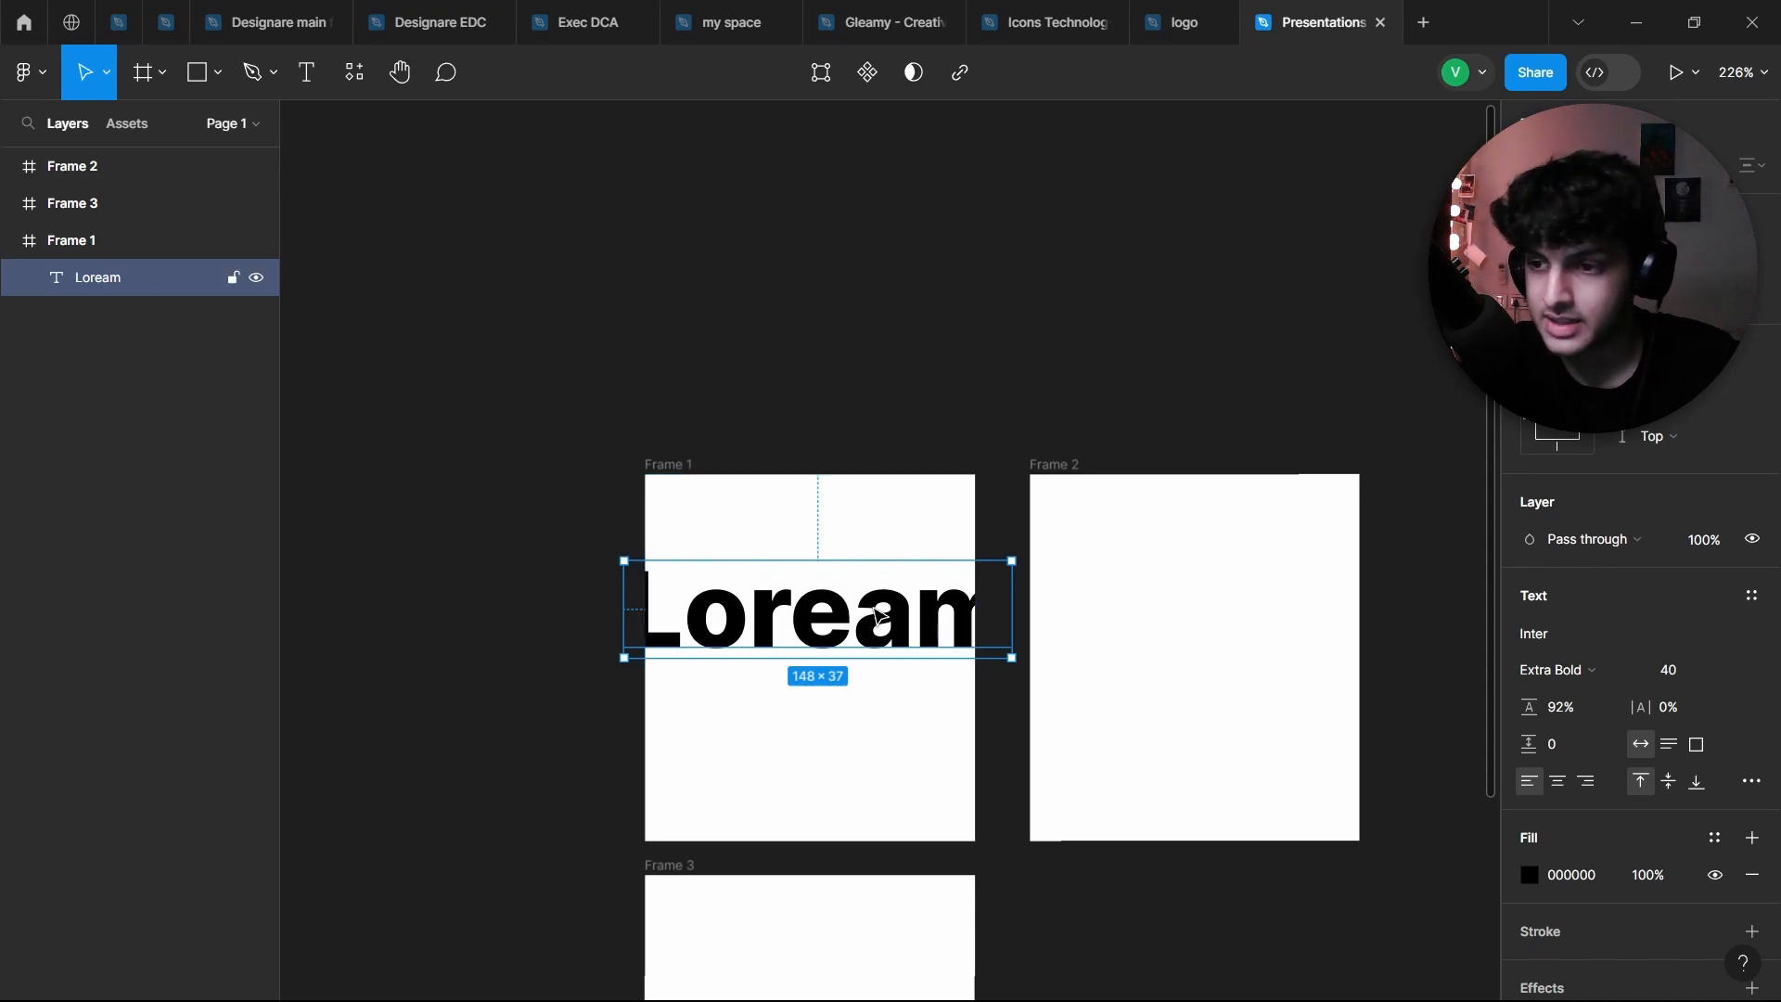
left_click(901, 384)
left_click_drag(691, 464, 659, 419)
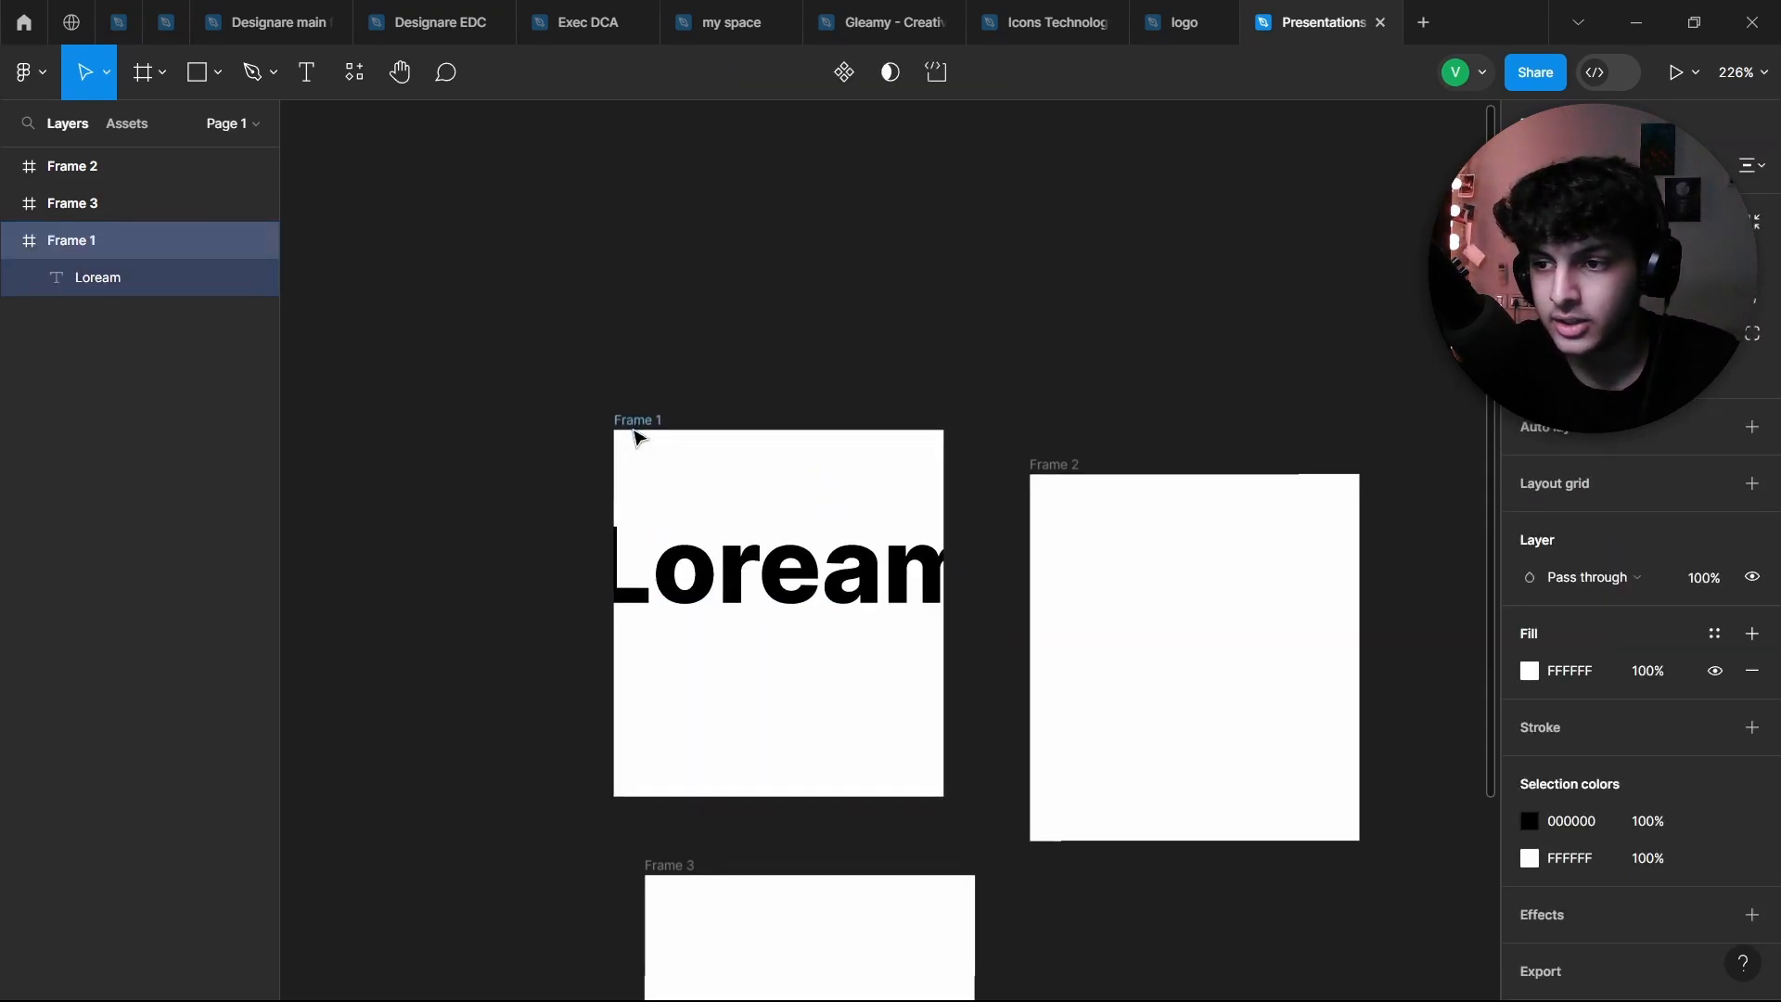
Step: Set the "Loream" text's font size to 24 and reposition it within Frame 1
left_click(701, 566)
left_click(1730, 672)
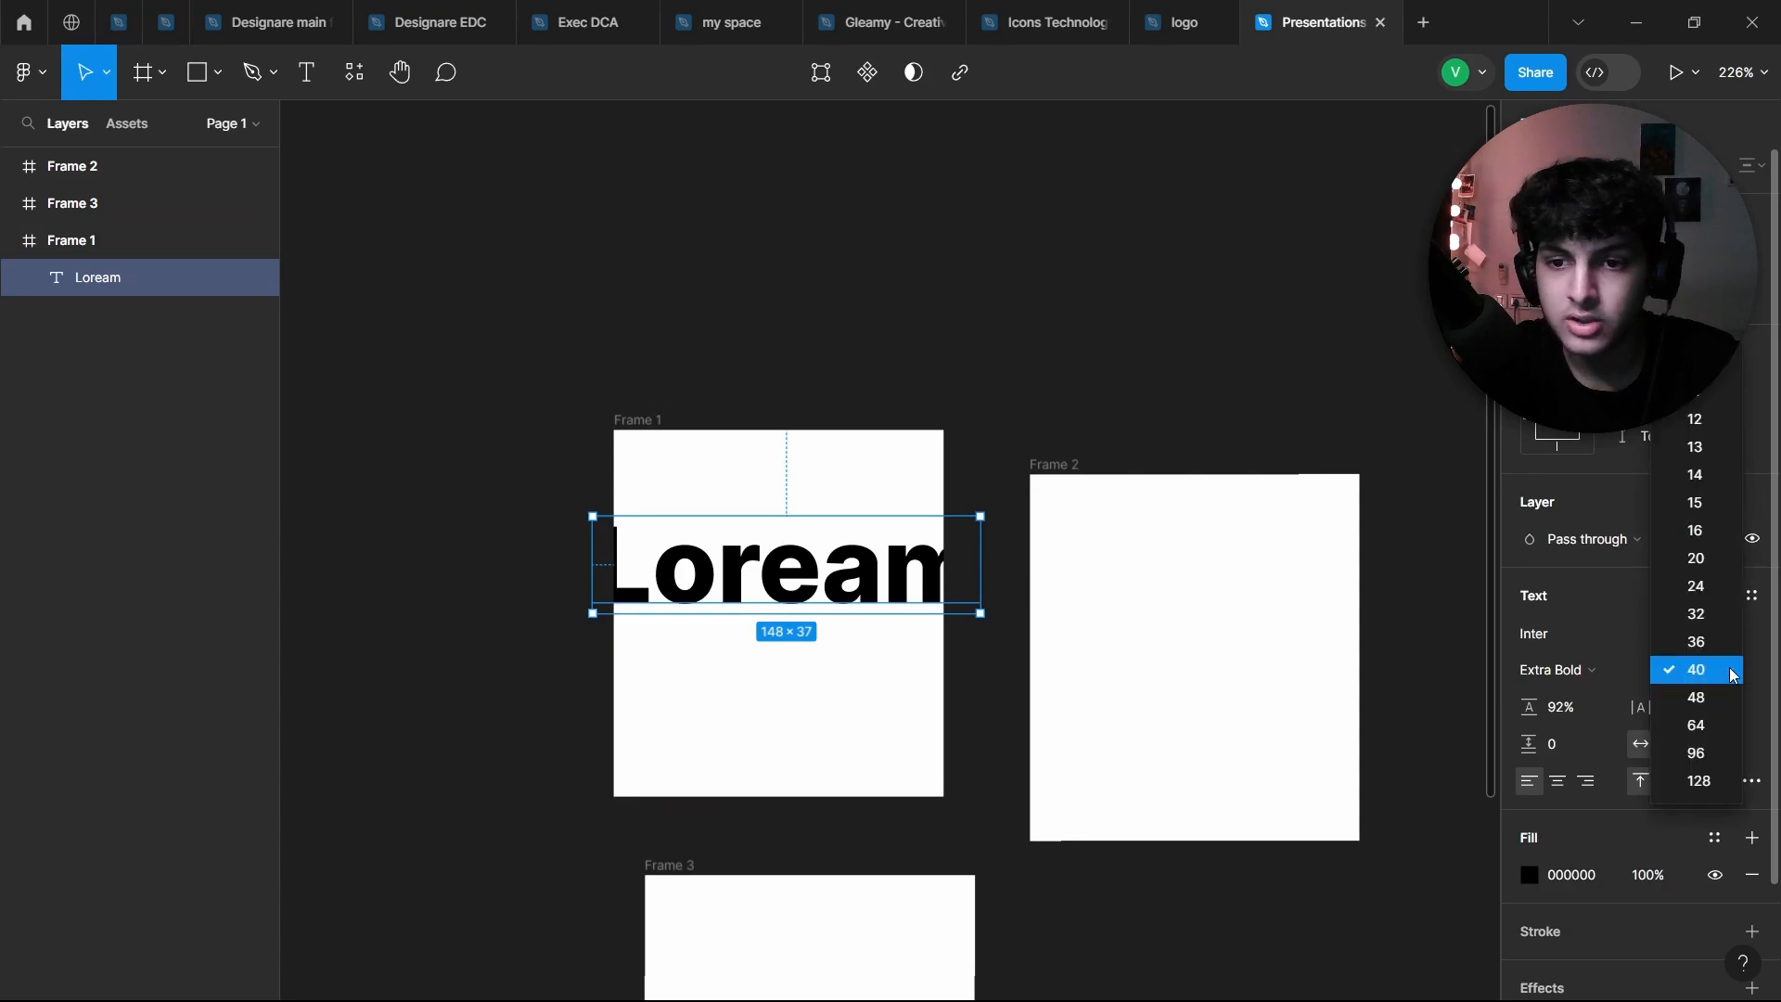
left_click(1720, 595)
left_click(1181, 322)
left_click_drag(715, 552, 753, 563)
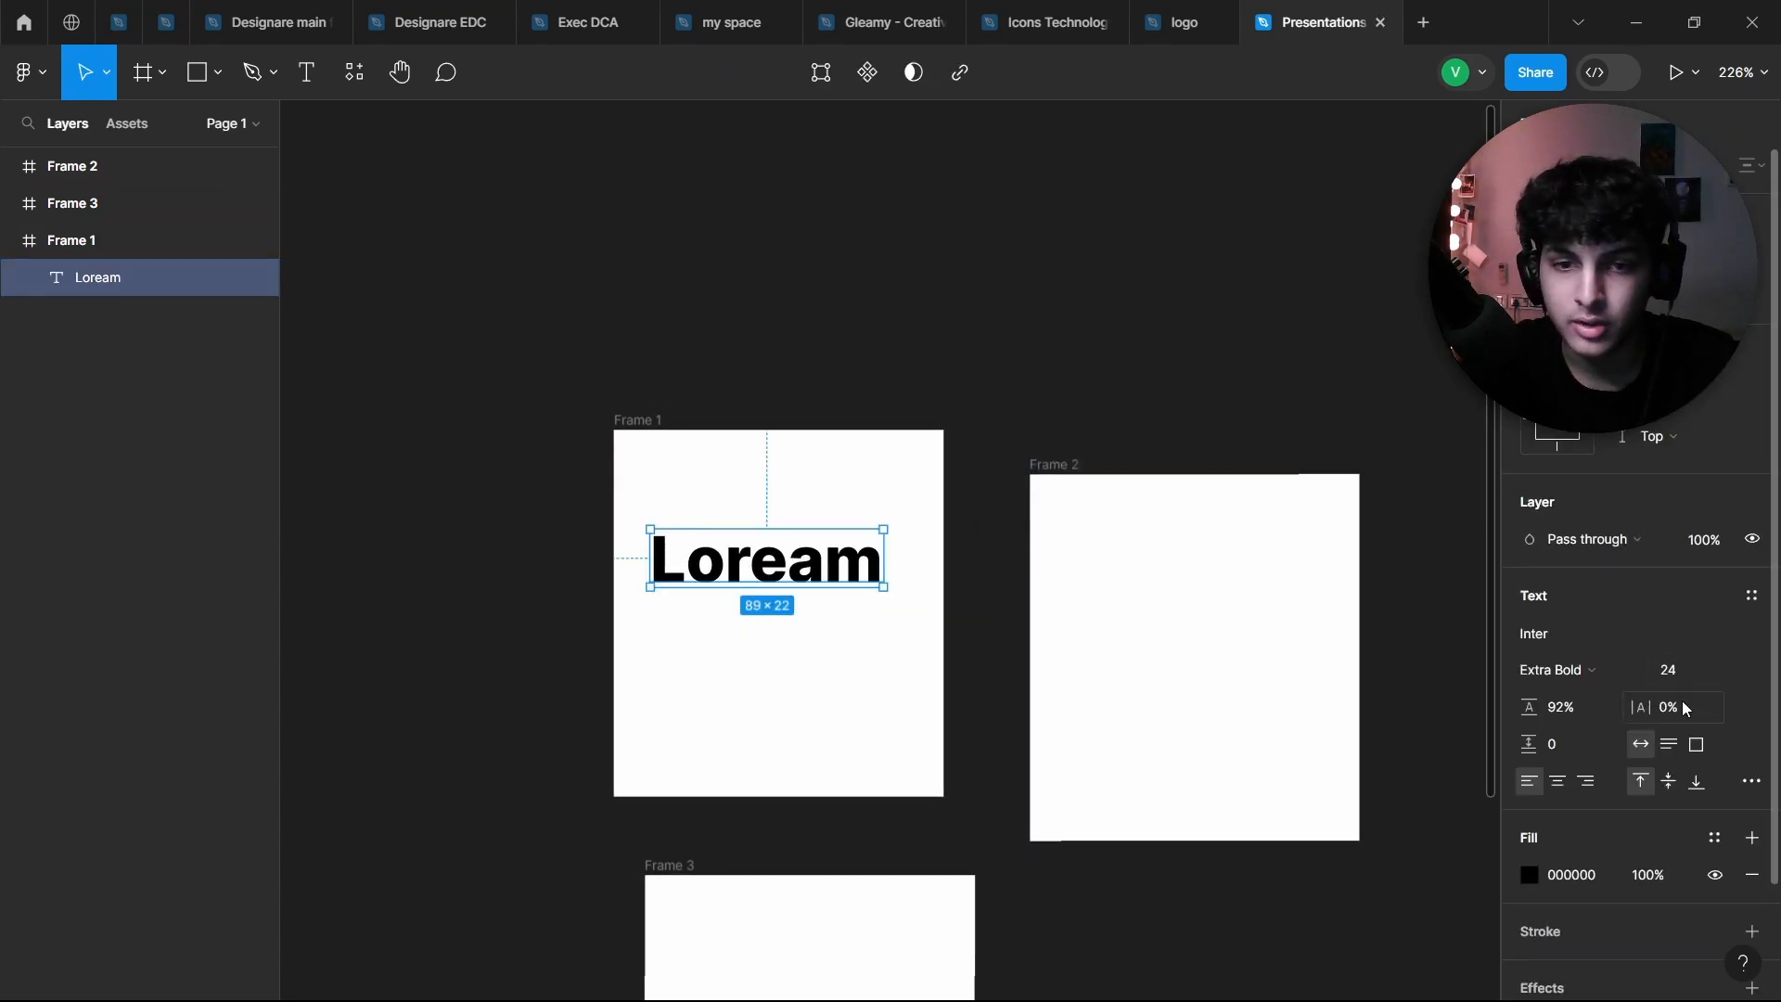
Step: Tighten the "Loream" text's letter spacing to -7% and move the text to the horizontal middle of Frame 1
left_click_drag(1637, 707, 1631, 705)
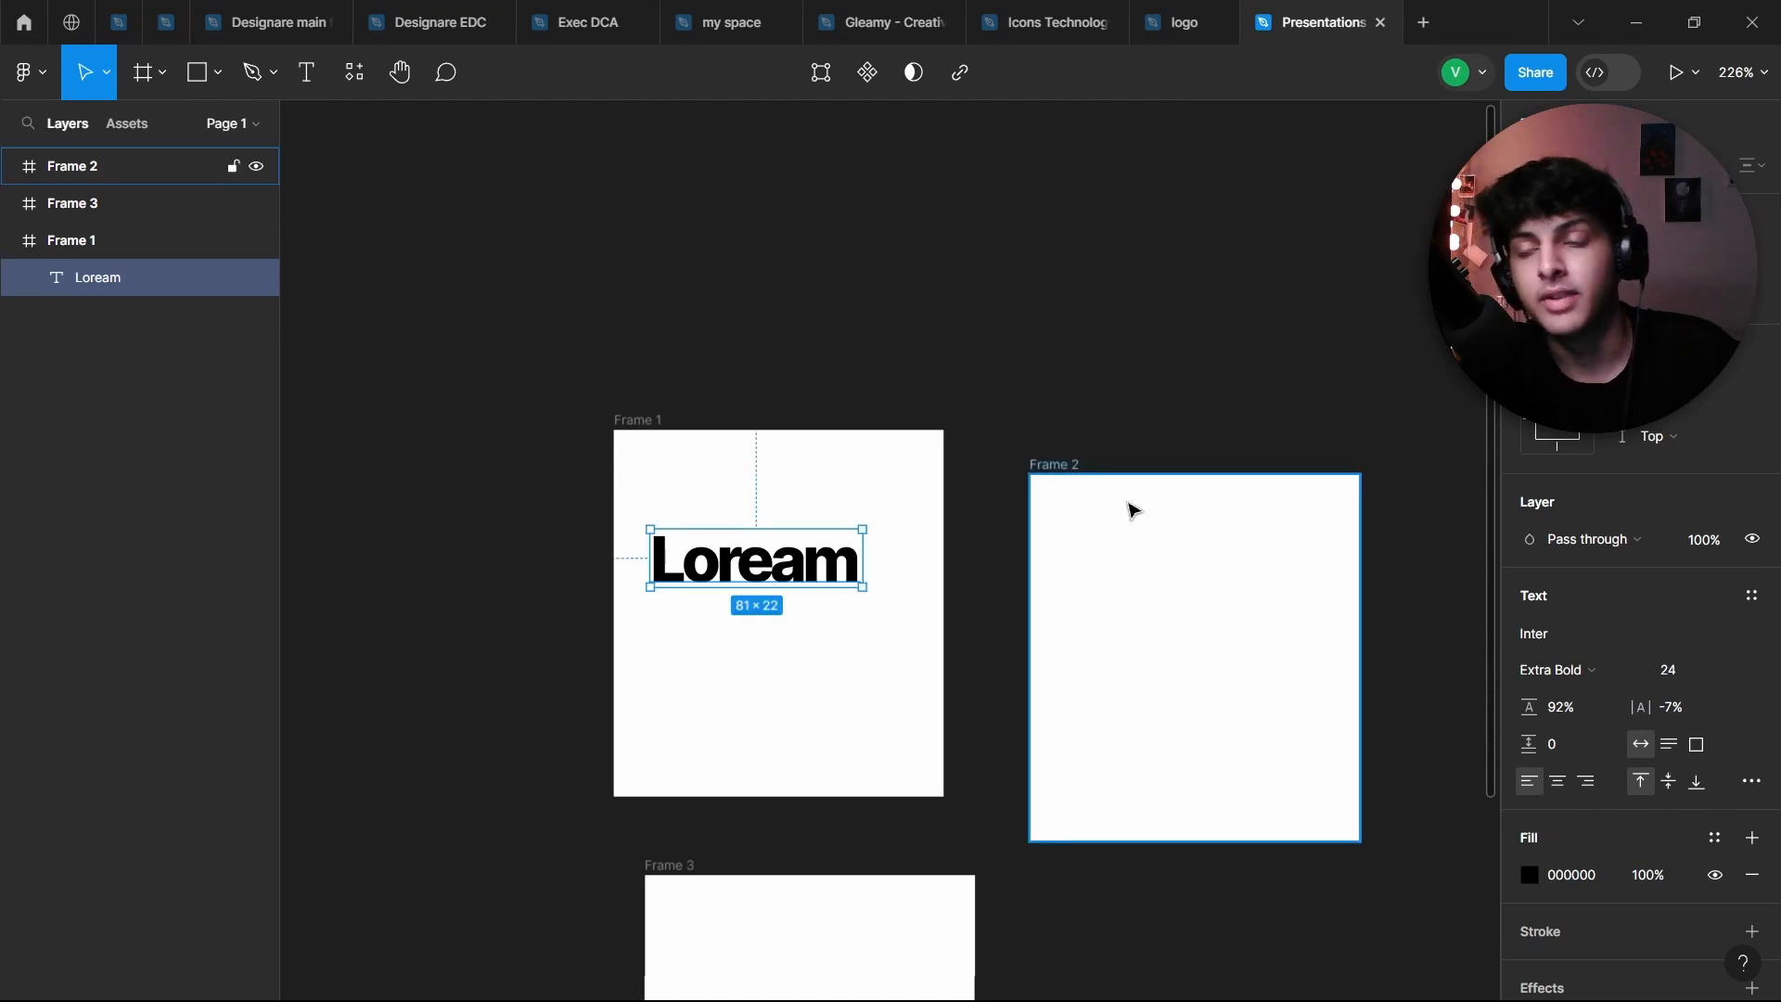
left_click(1074, 381)
left_click_drag(791, 547, 816, 546)
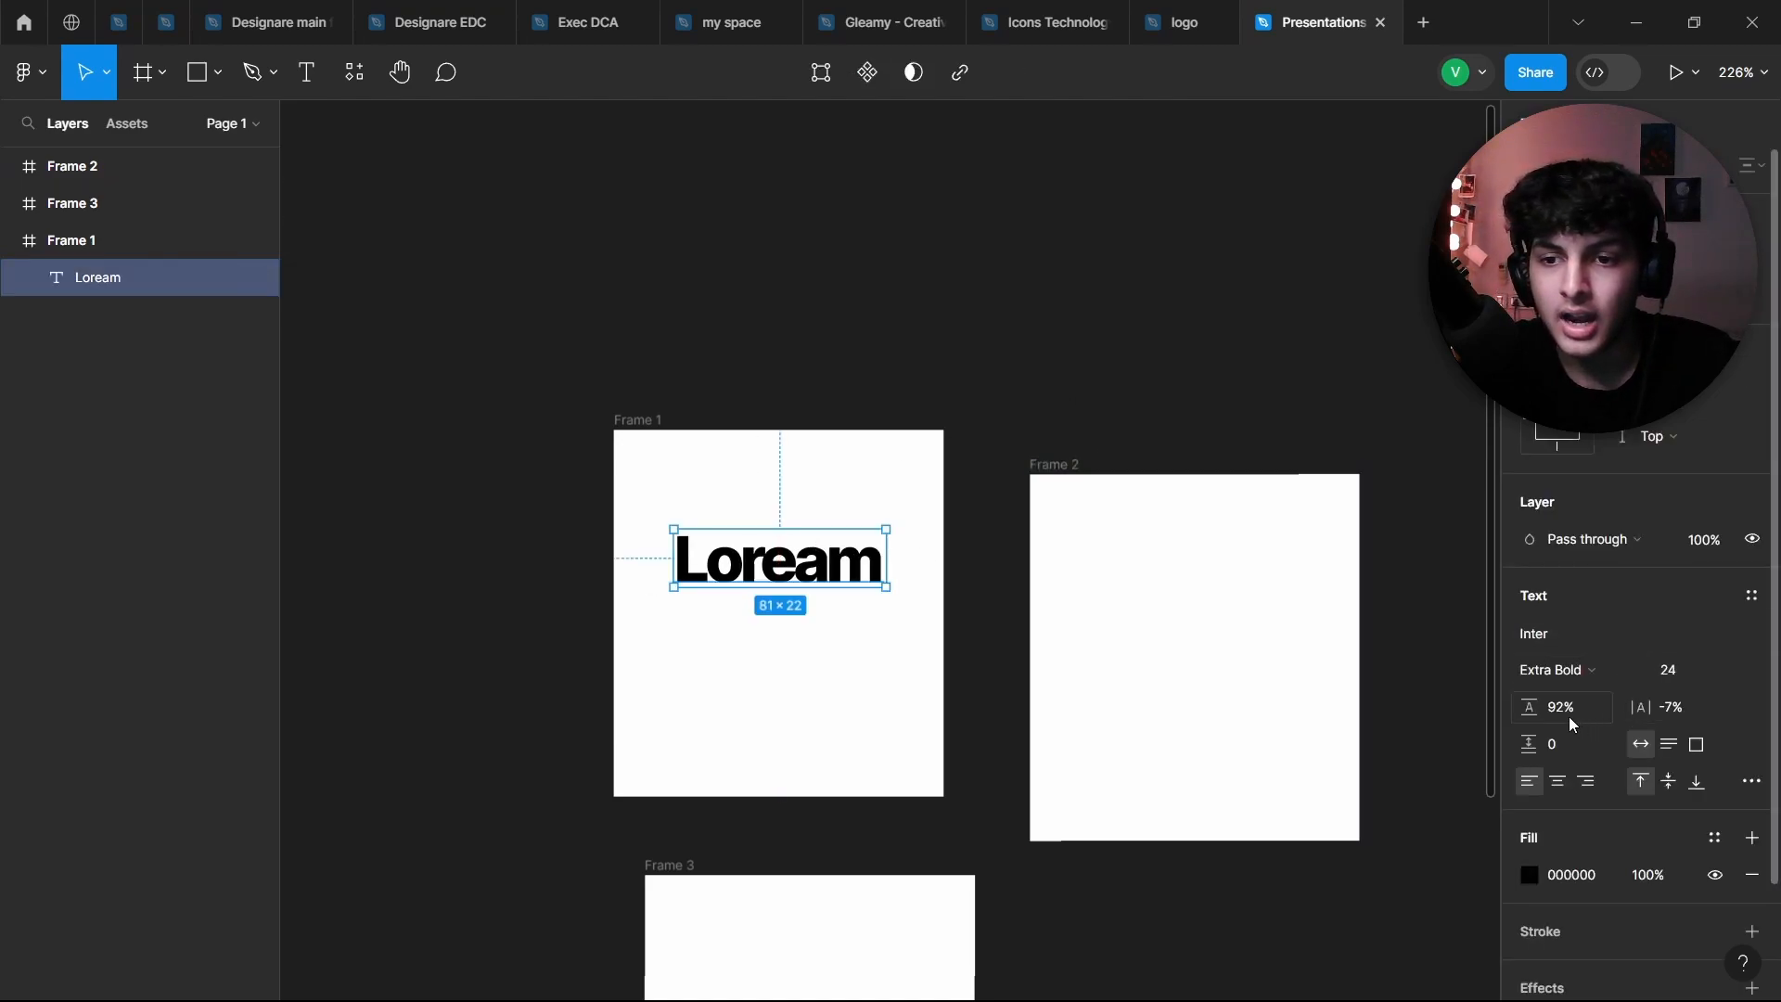
Step: Set the "Loream" text's line height to 95.6% and leave the text deselected
left_click_drag(1531, 706, 1544, 710)
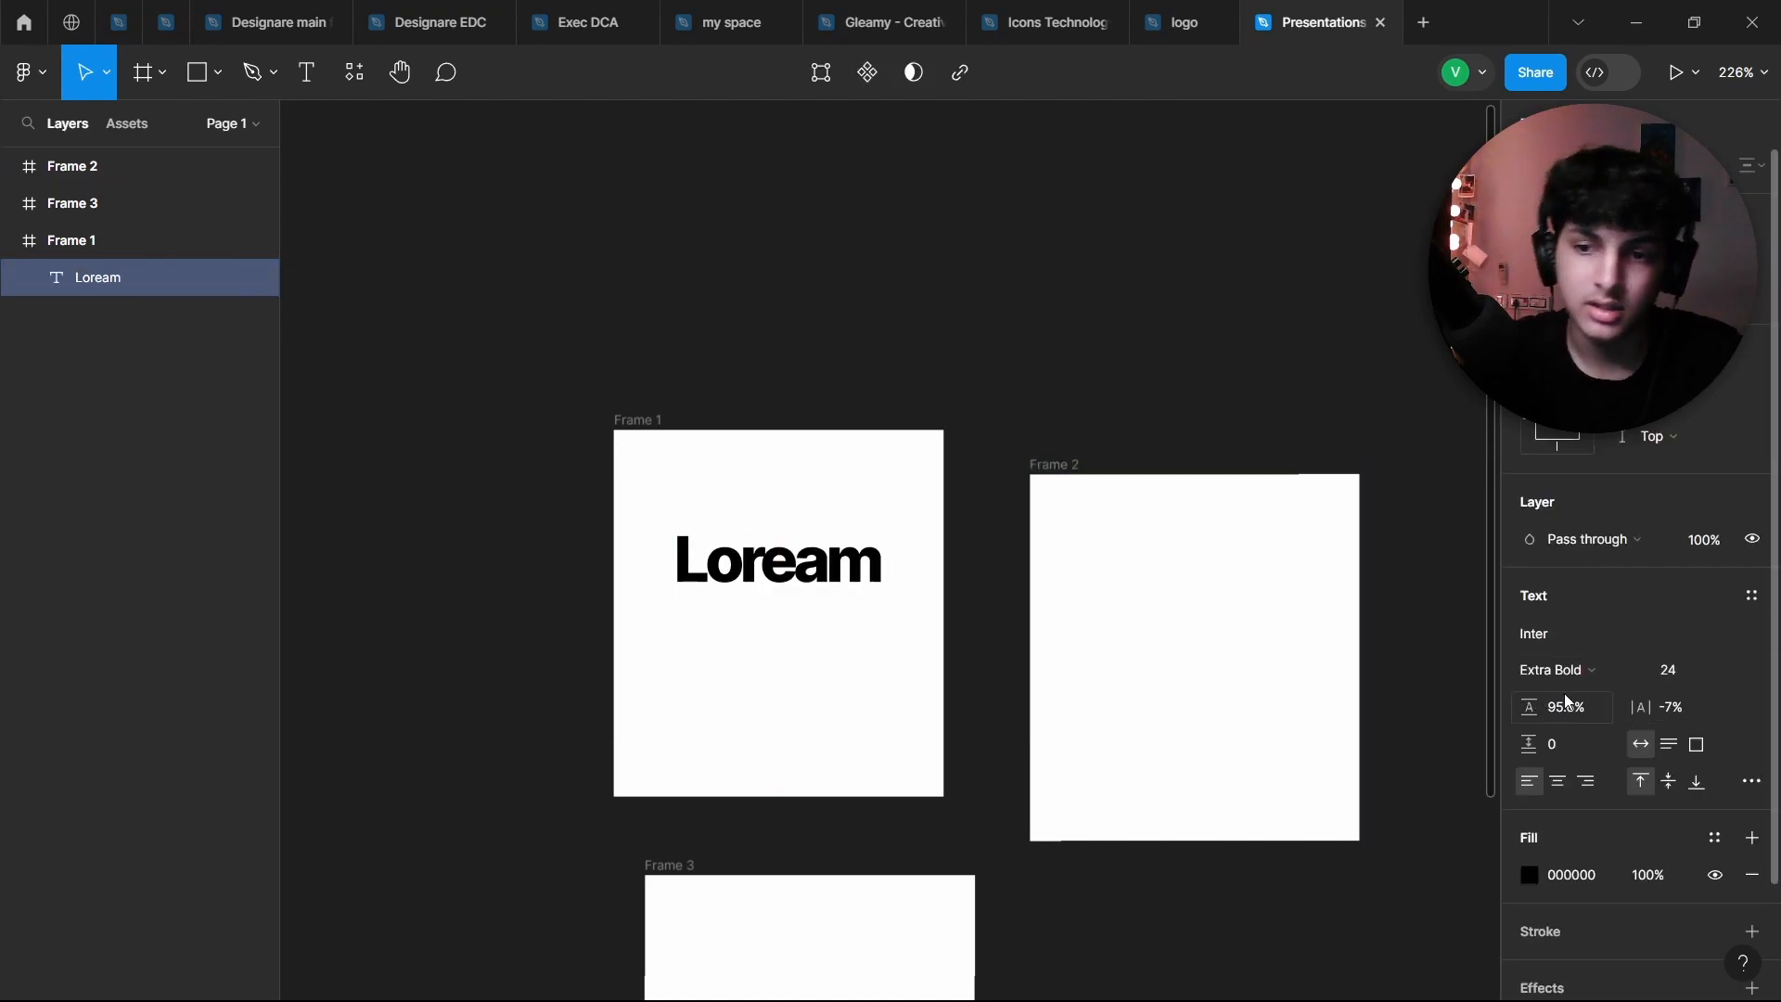
left_click(1117, 362)
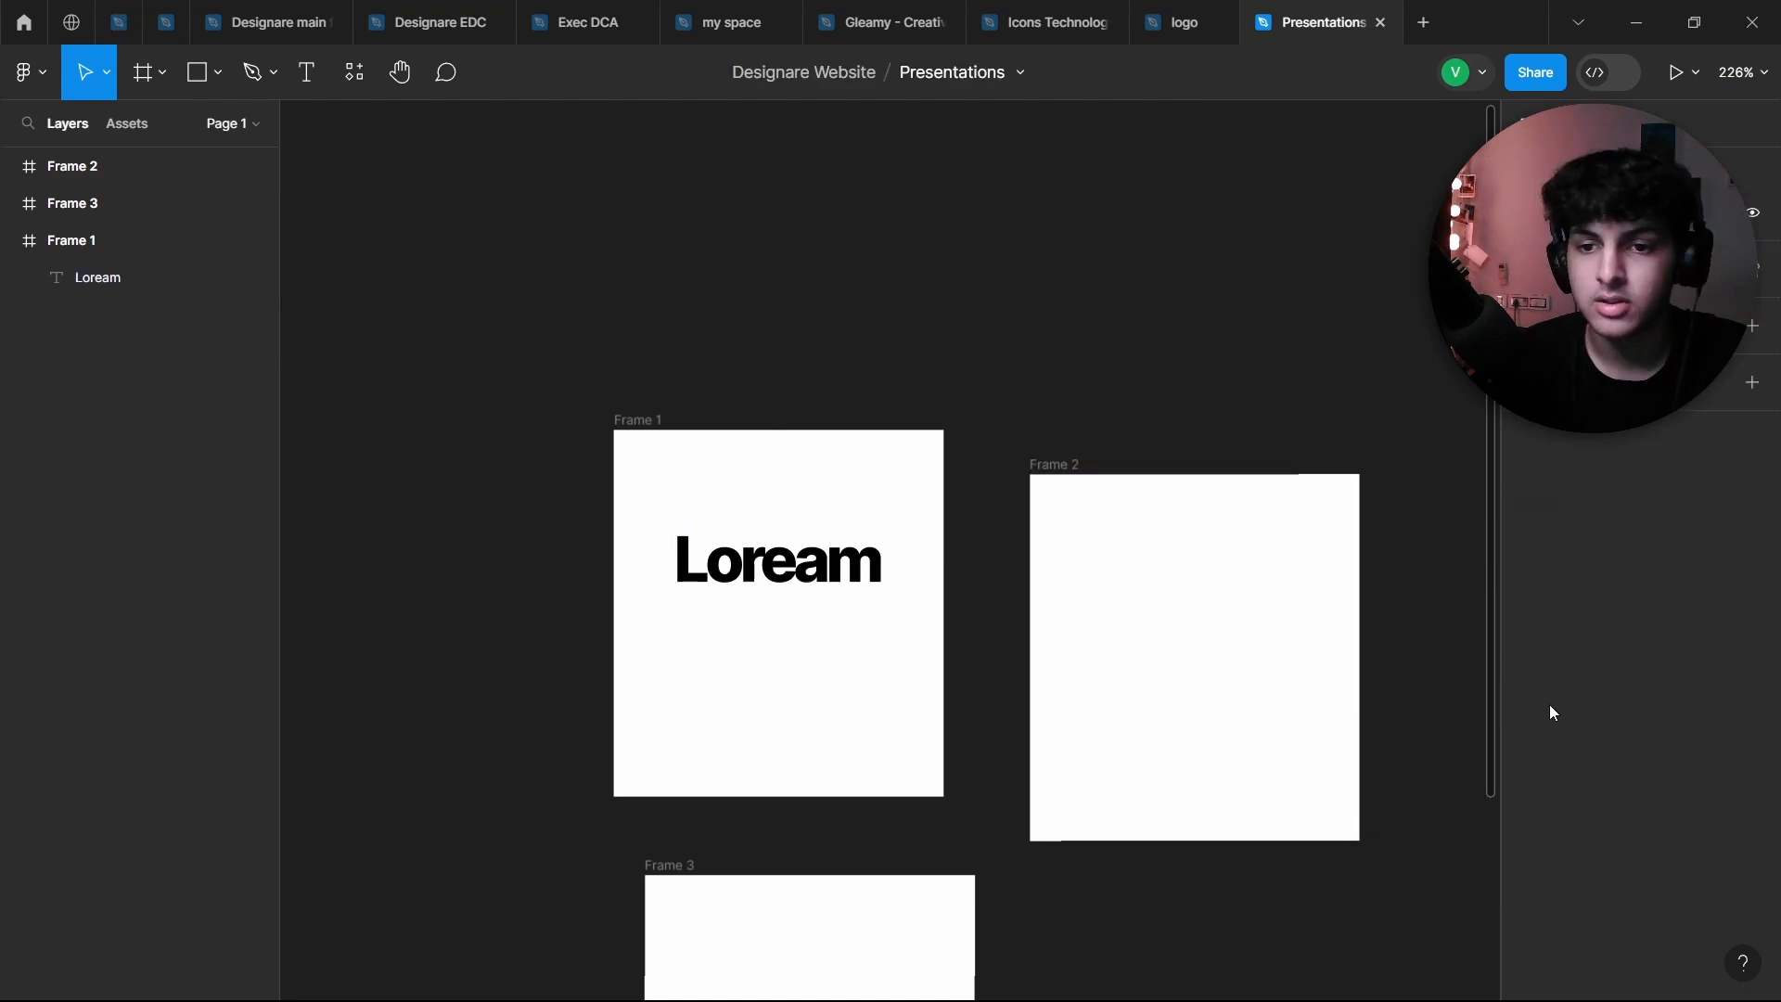
left_click(753, 605)
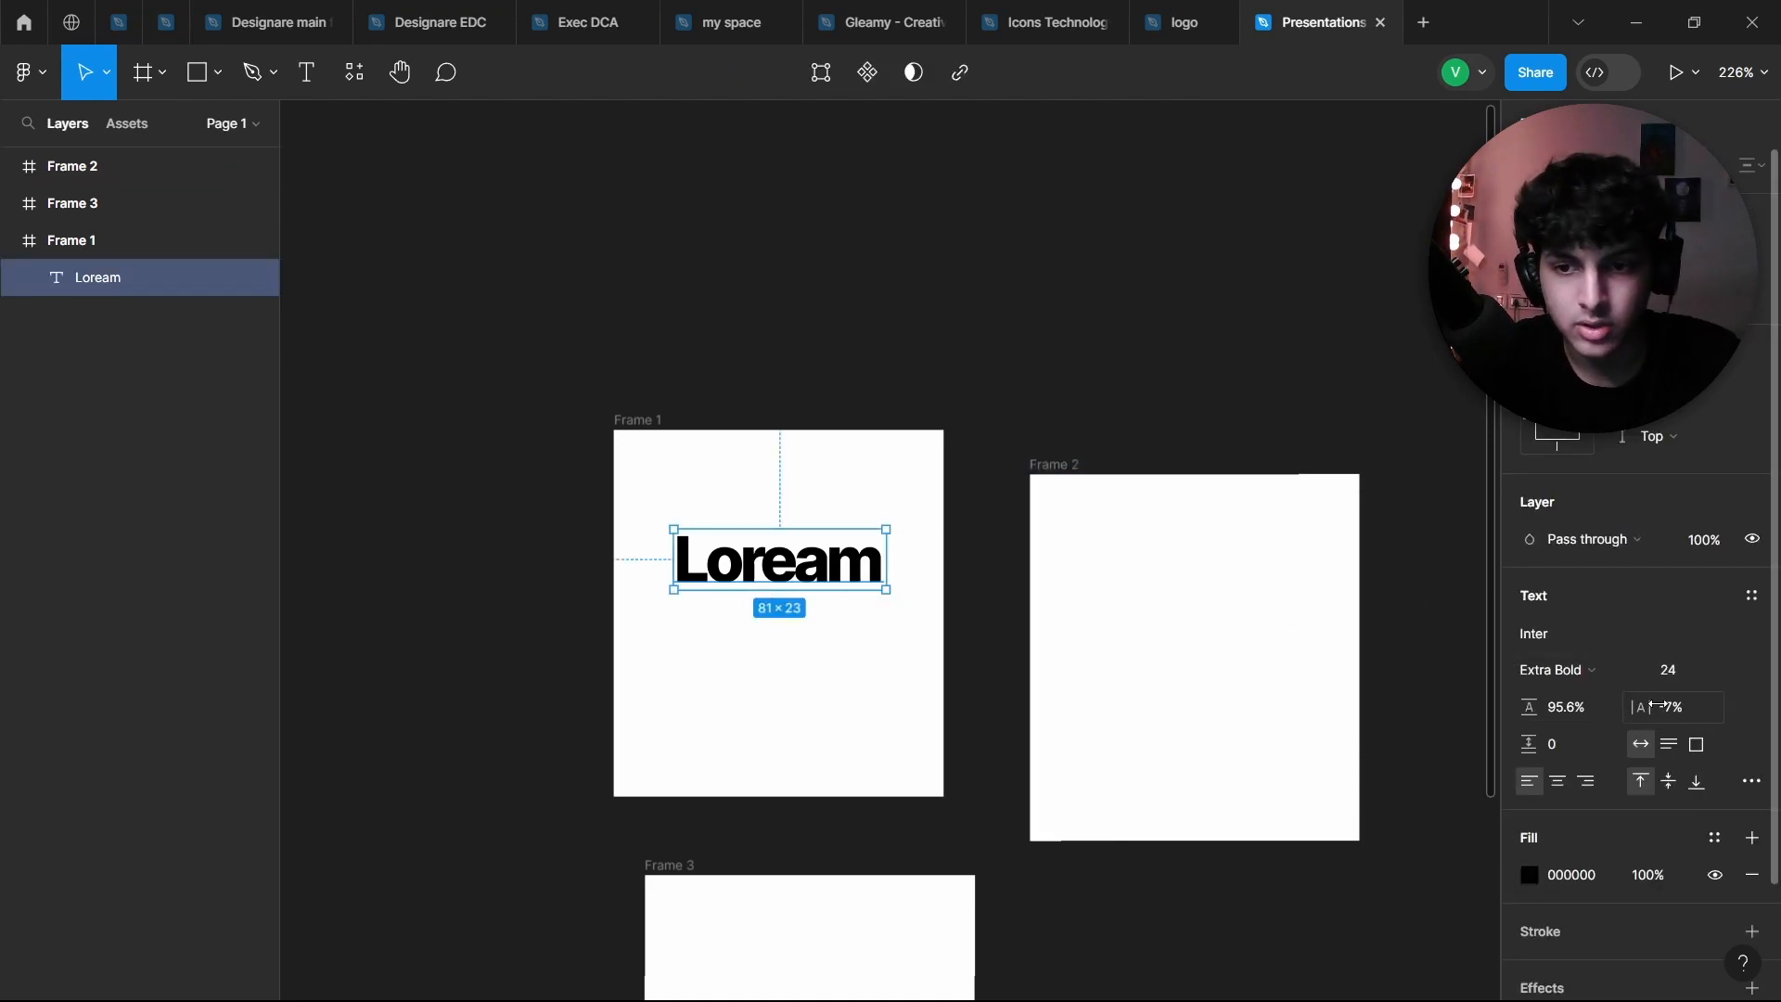
left_click(1210, 455)
left_click(779, 560)
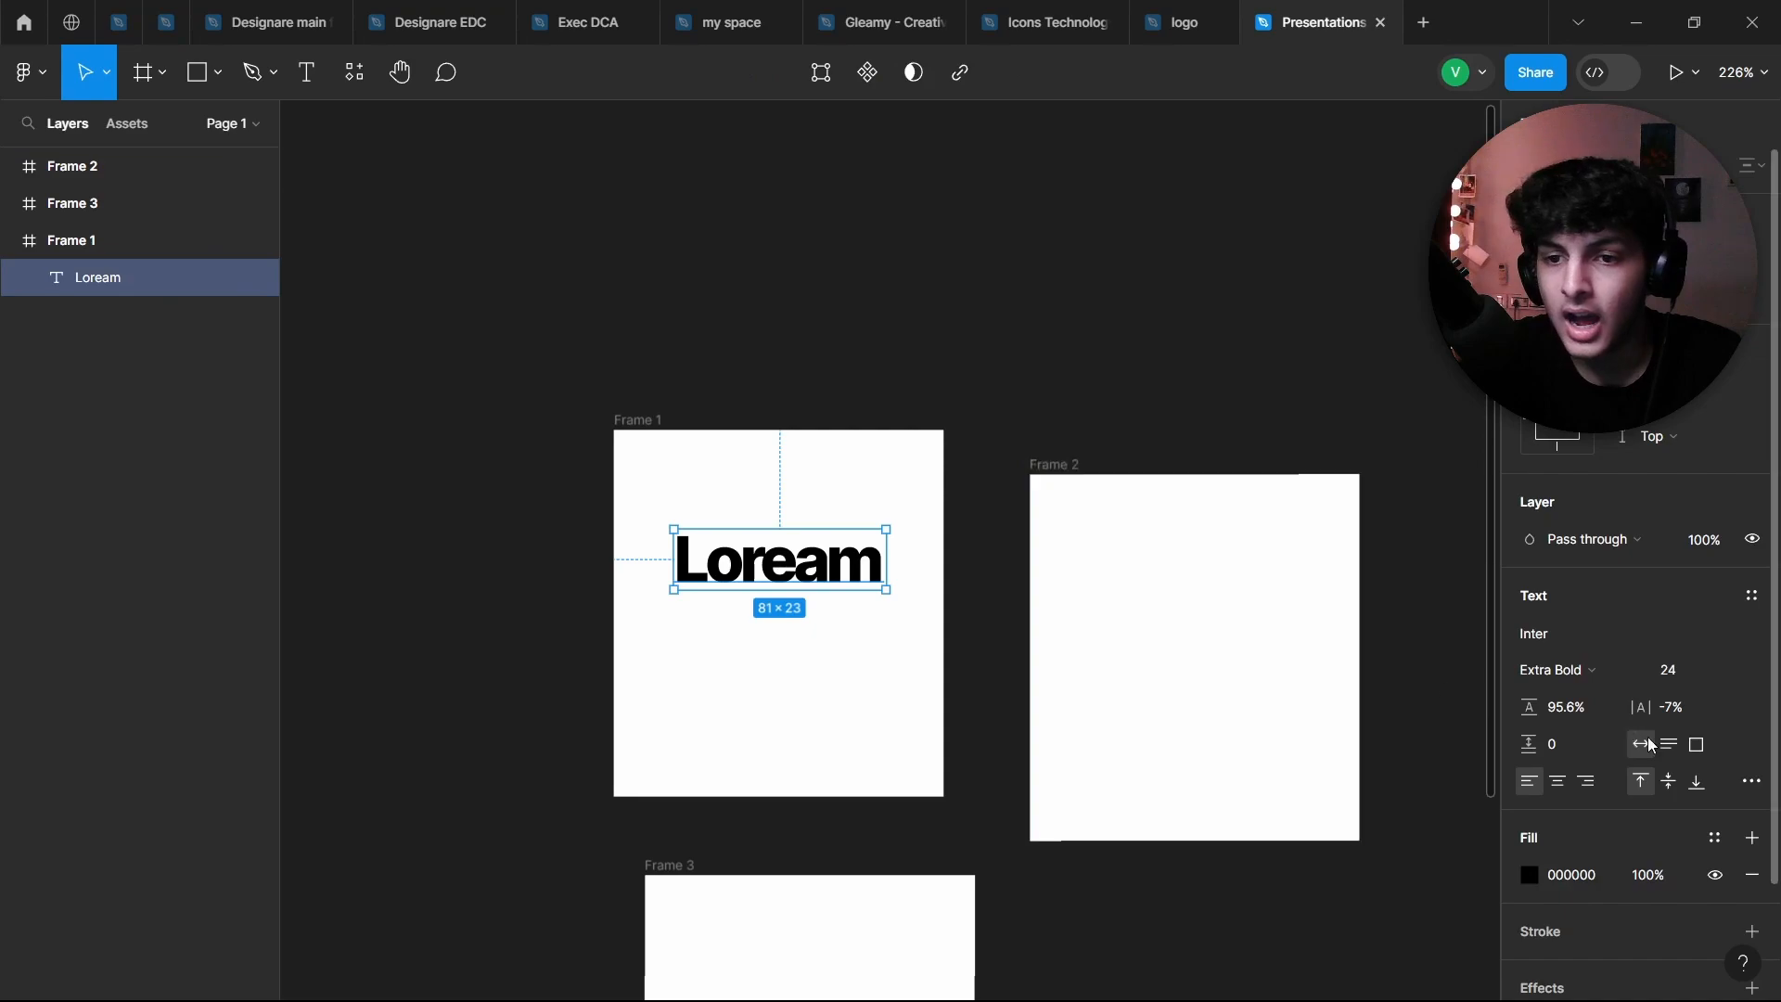
left_click(1173, 299)
Step: Switch to the "my space" file and examine the logo case study slides on its Work page
scroll(1141, 292, "right", 2)
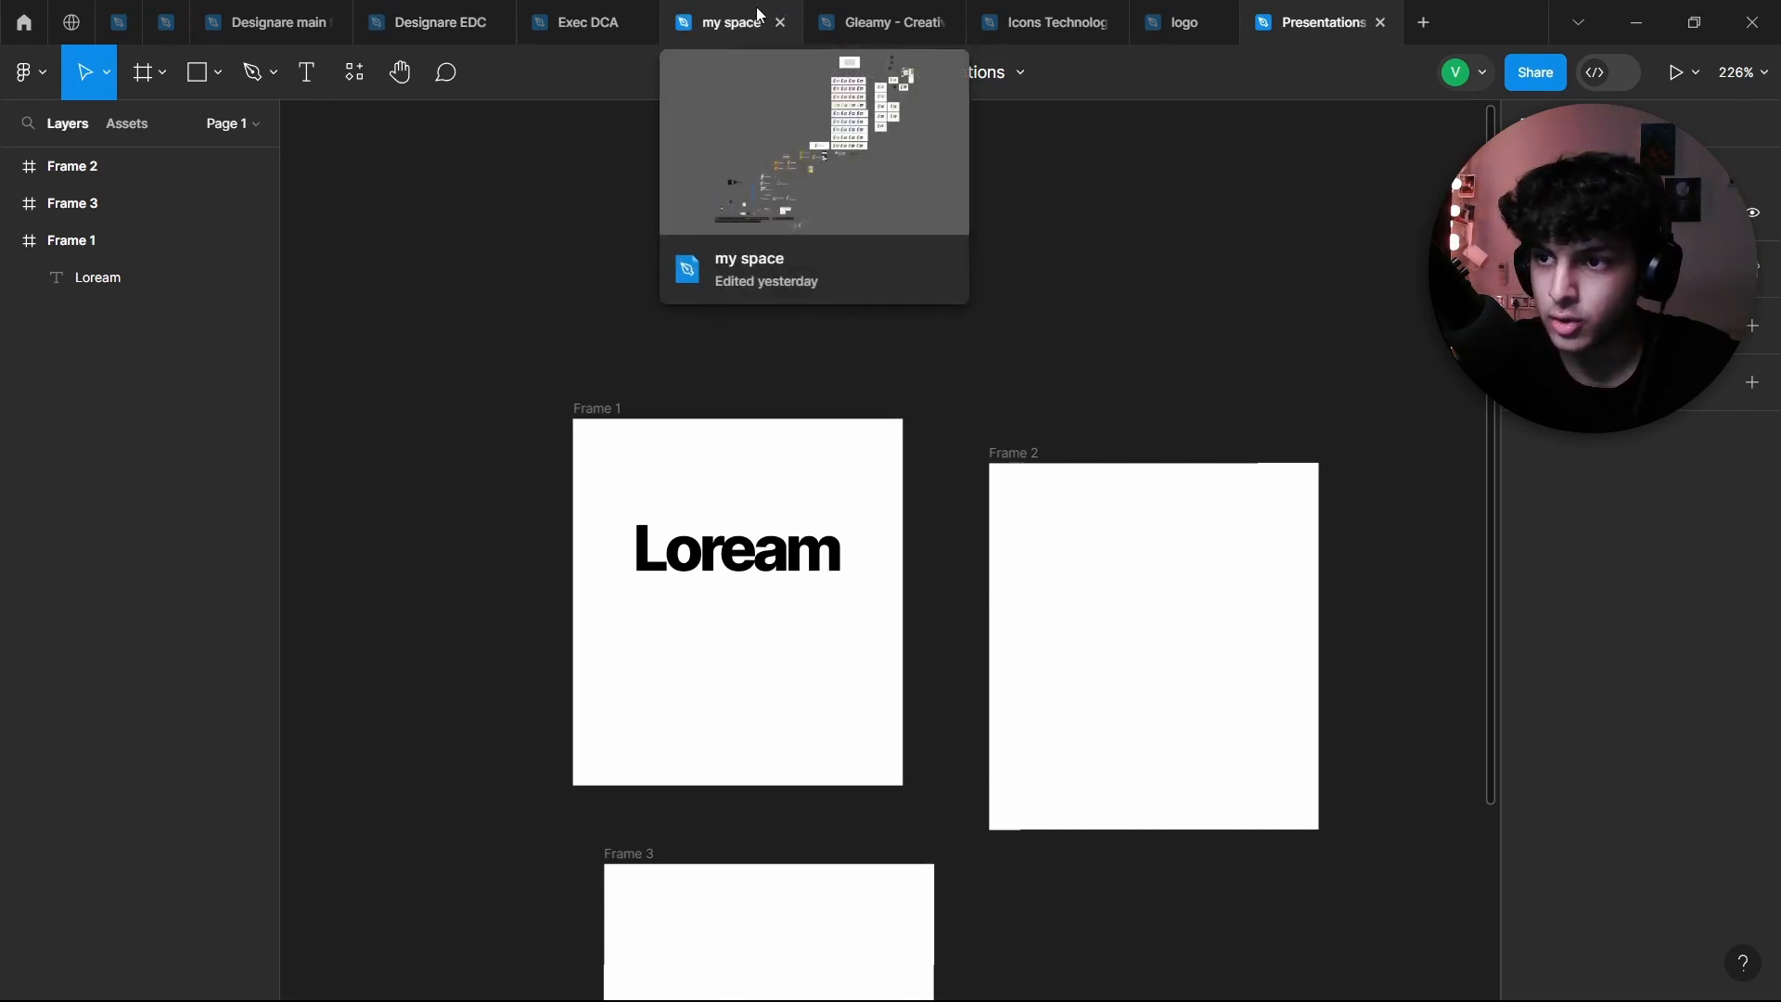
left_click(732, 23)
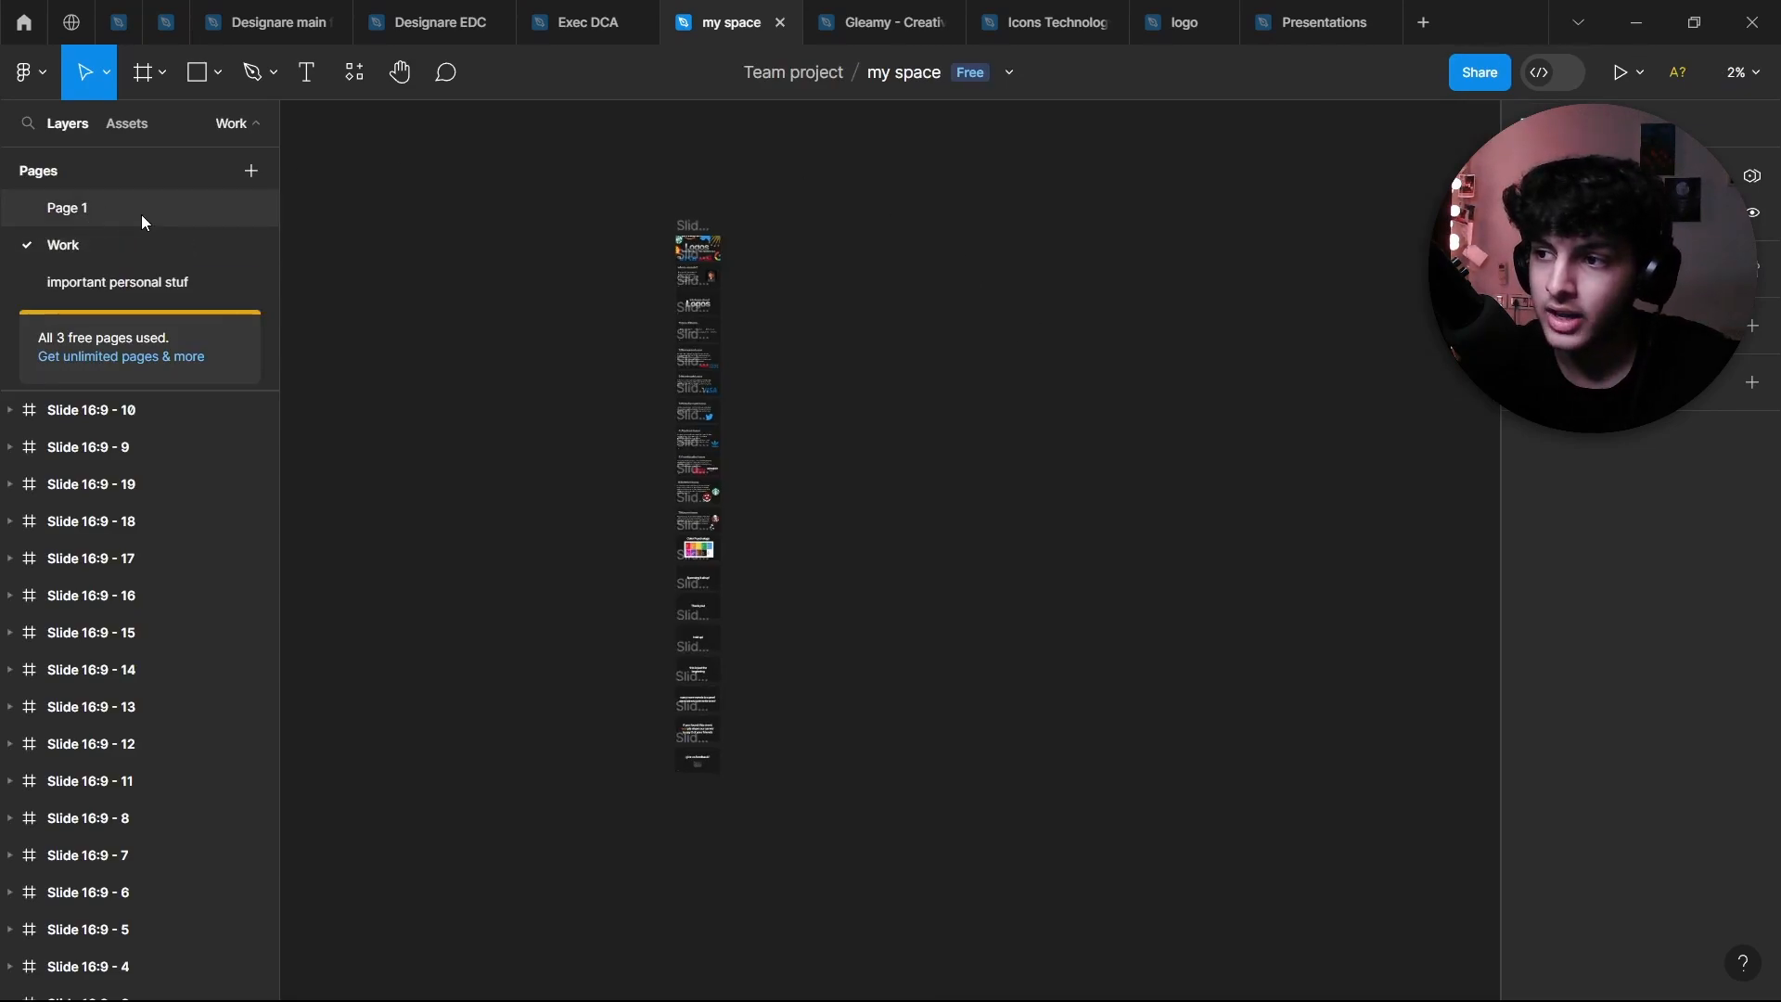
scroll(738, 452, "up", 2)
scroll(686, 394, "up", 10)
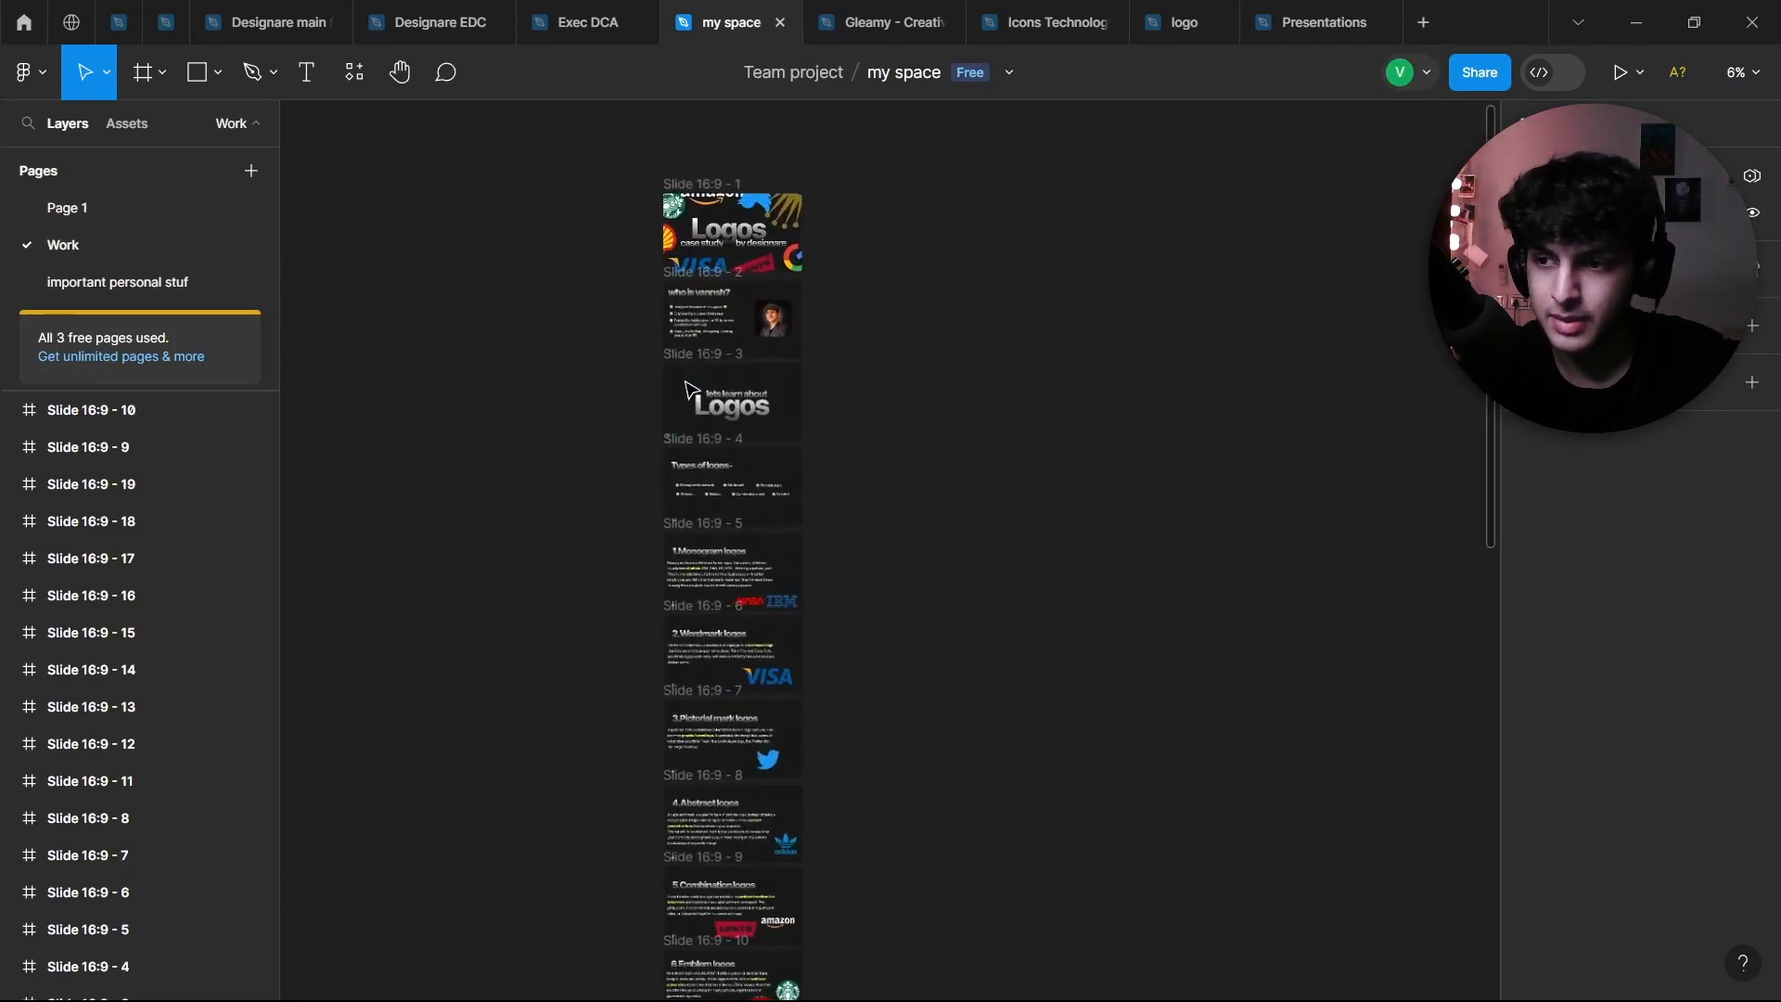
scroll(673, 436, "up", 3)
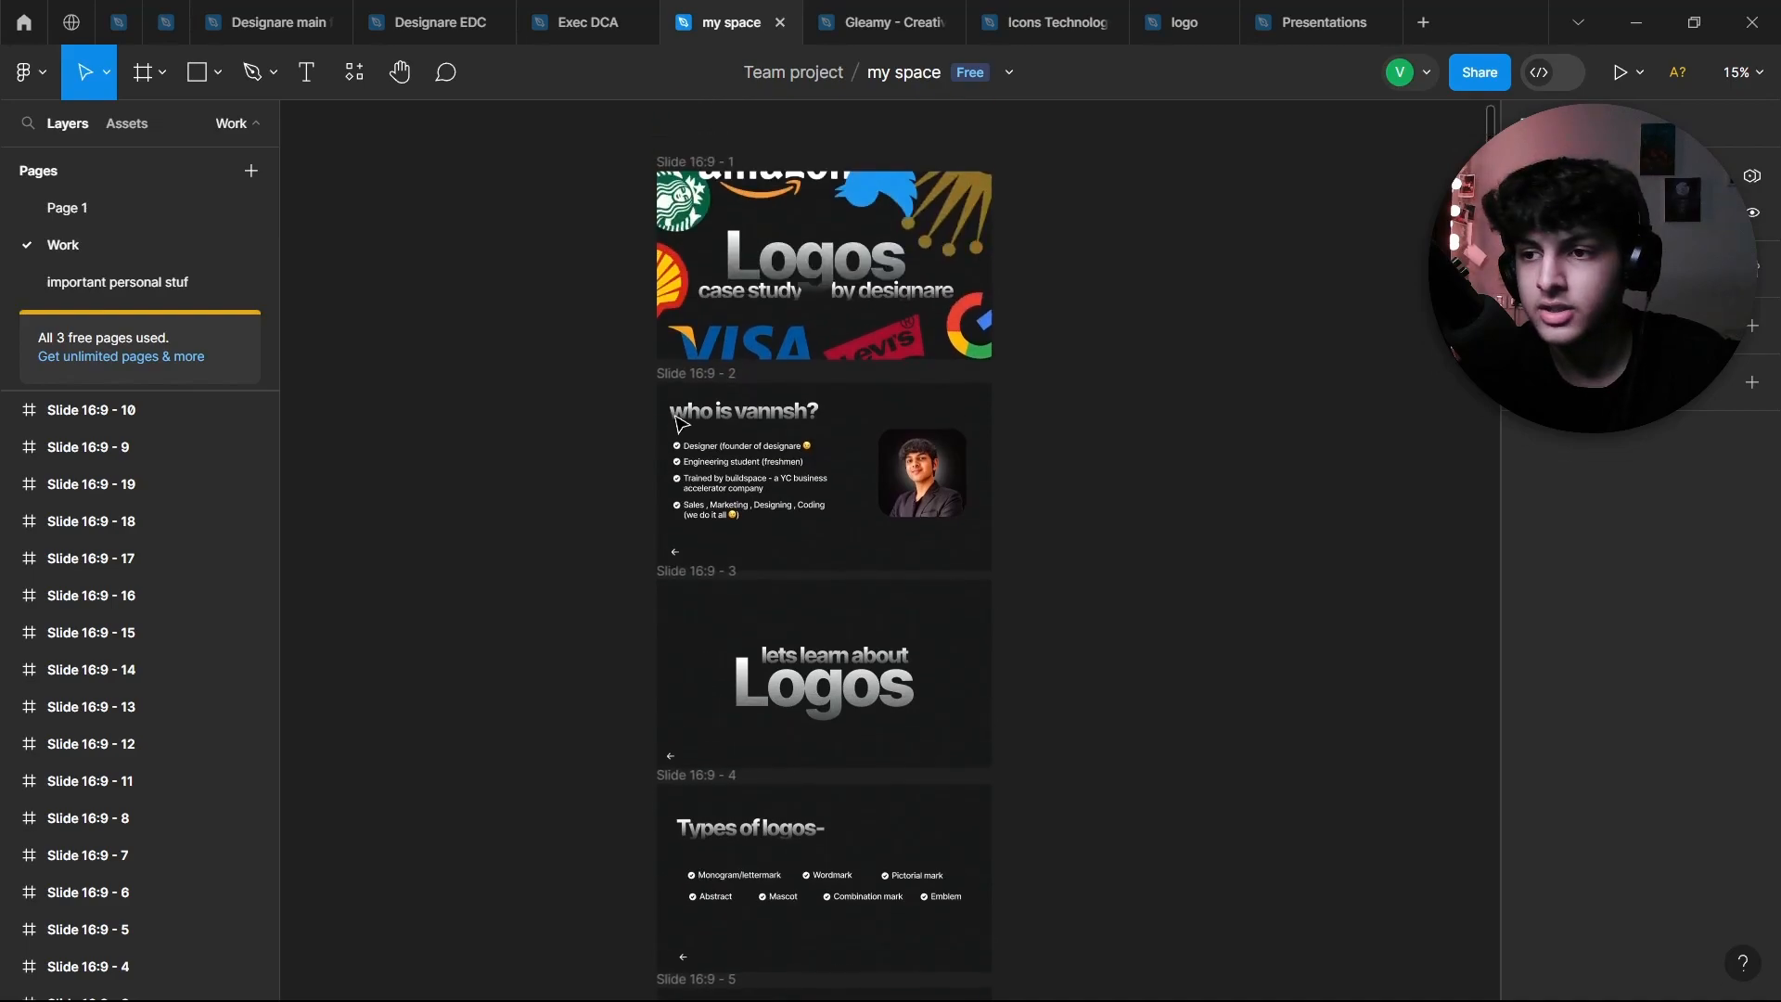
scroll(753, 421, "up", 5)
scroll(753, 421, "down", 7)
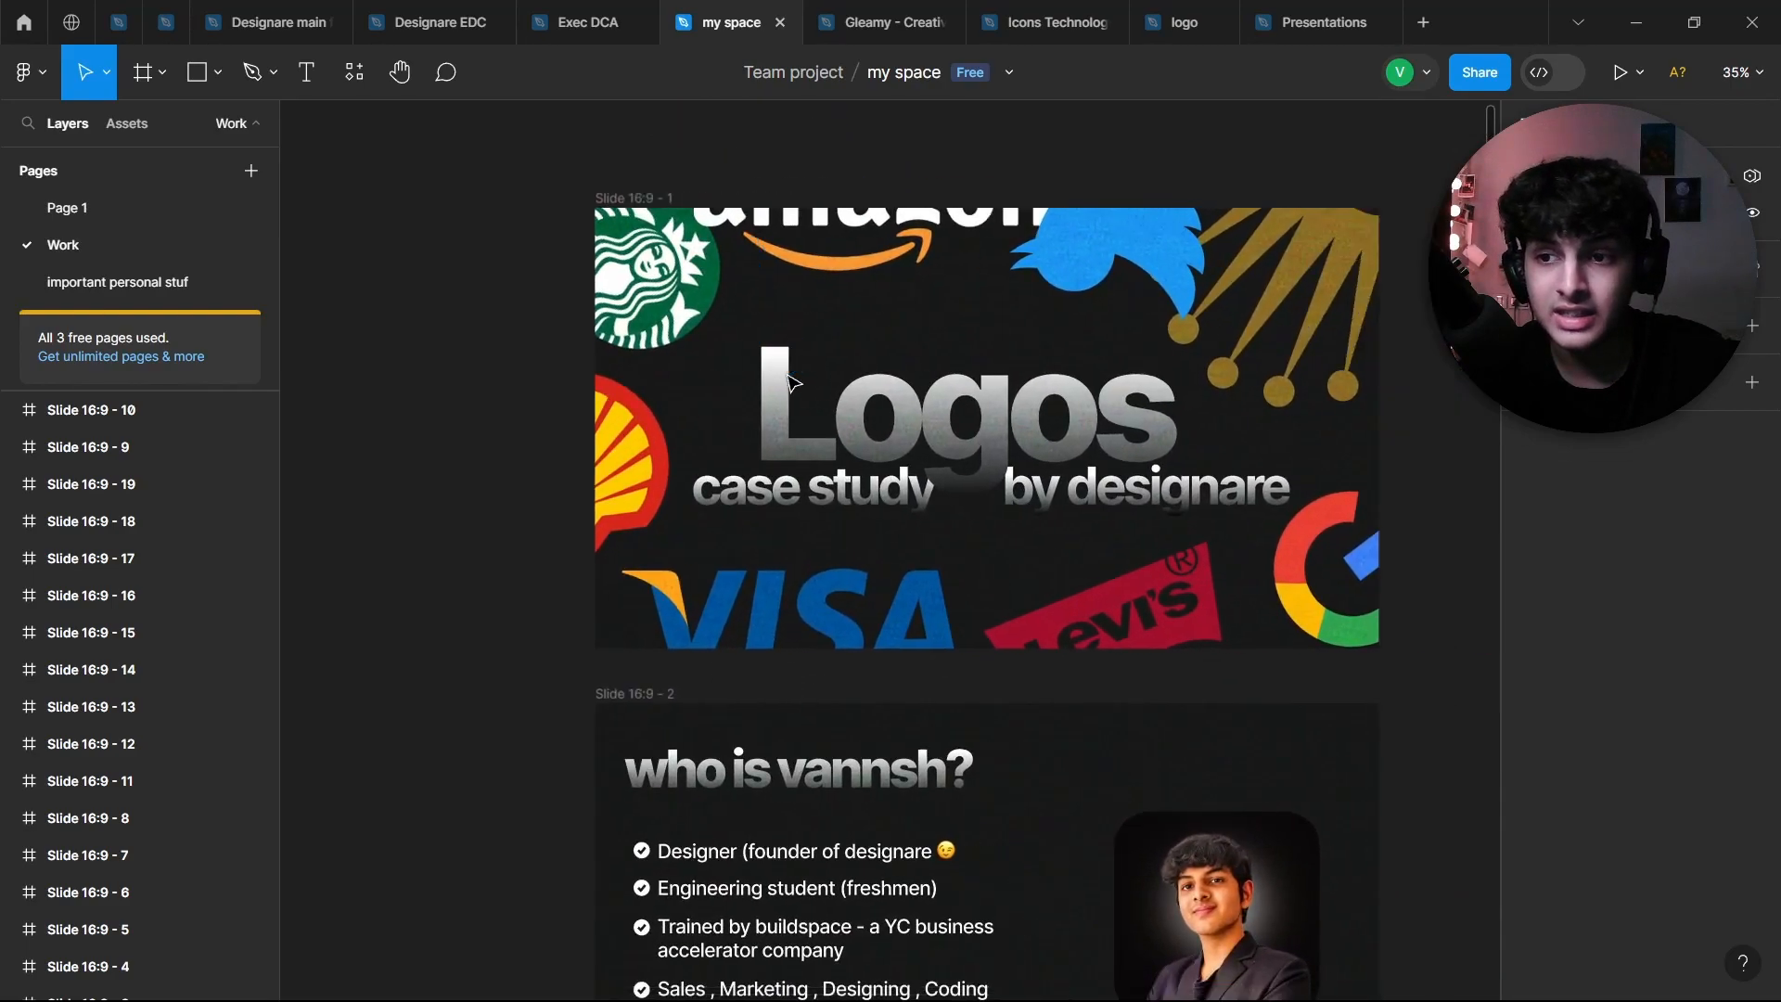
scroll(747, 448, "down", 13)
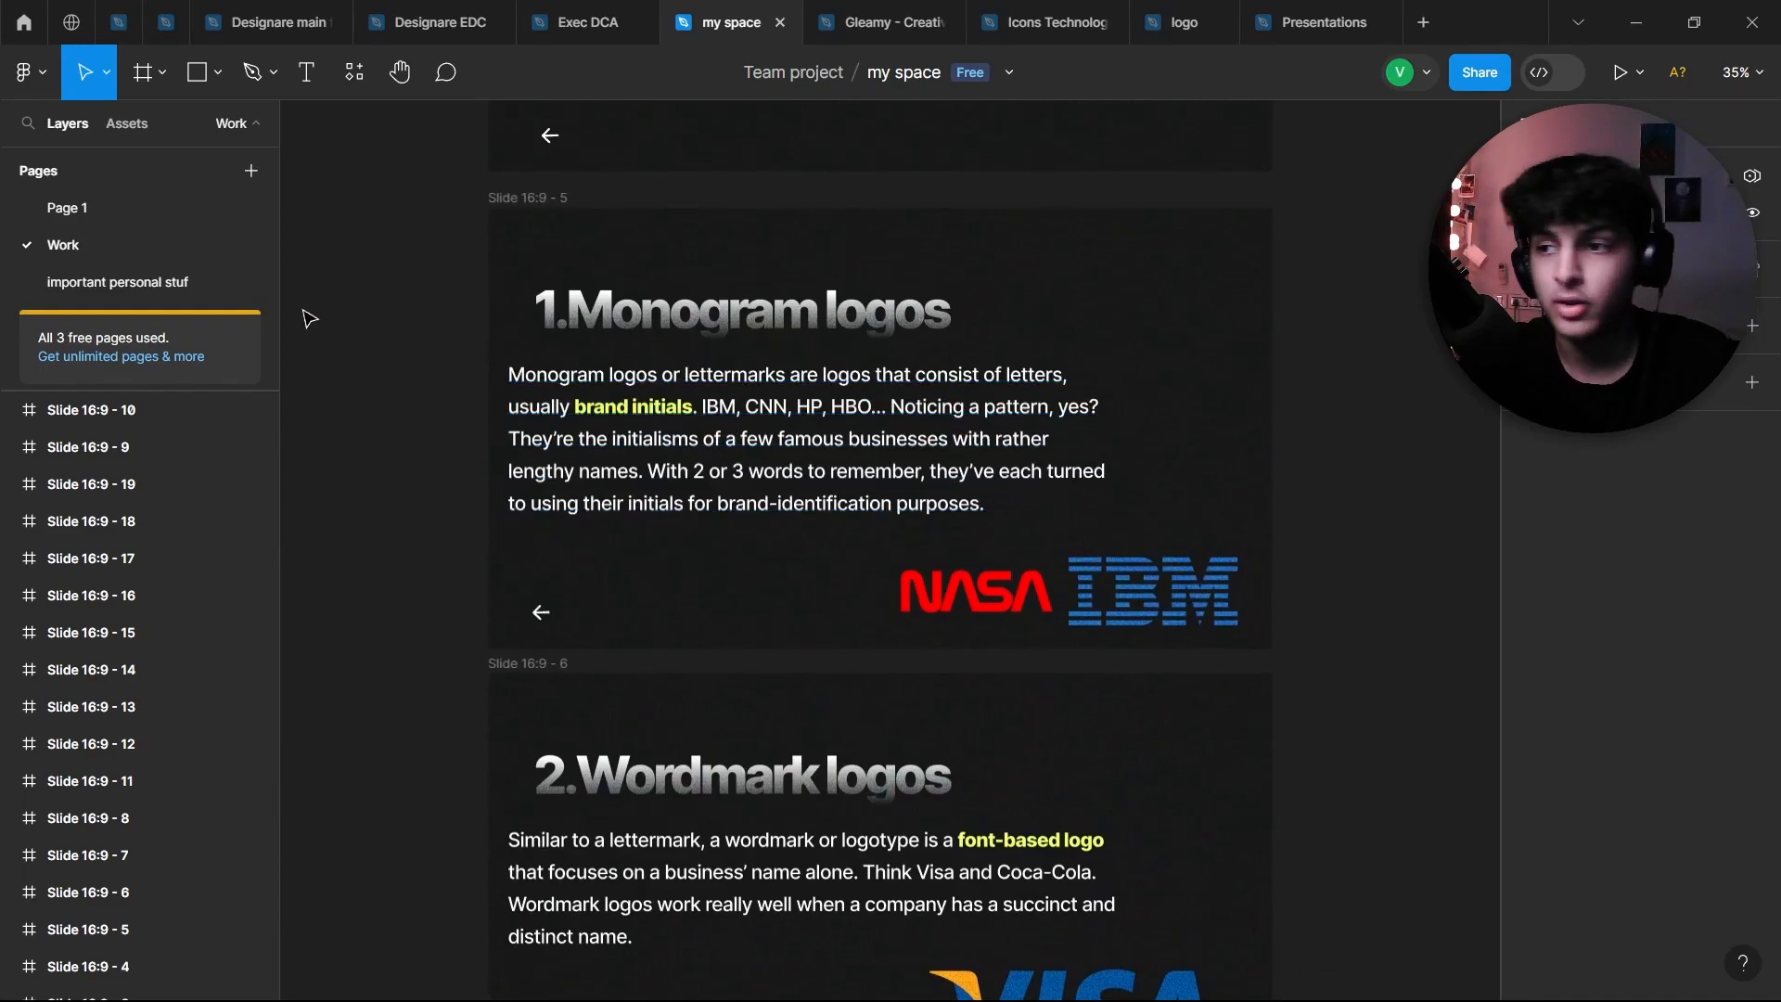
Step: Examine the Future Group logo explorations on Page 1 of "my space" and return to the Presentations file
left_click(165, 215)
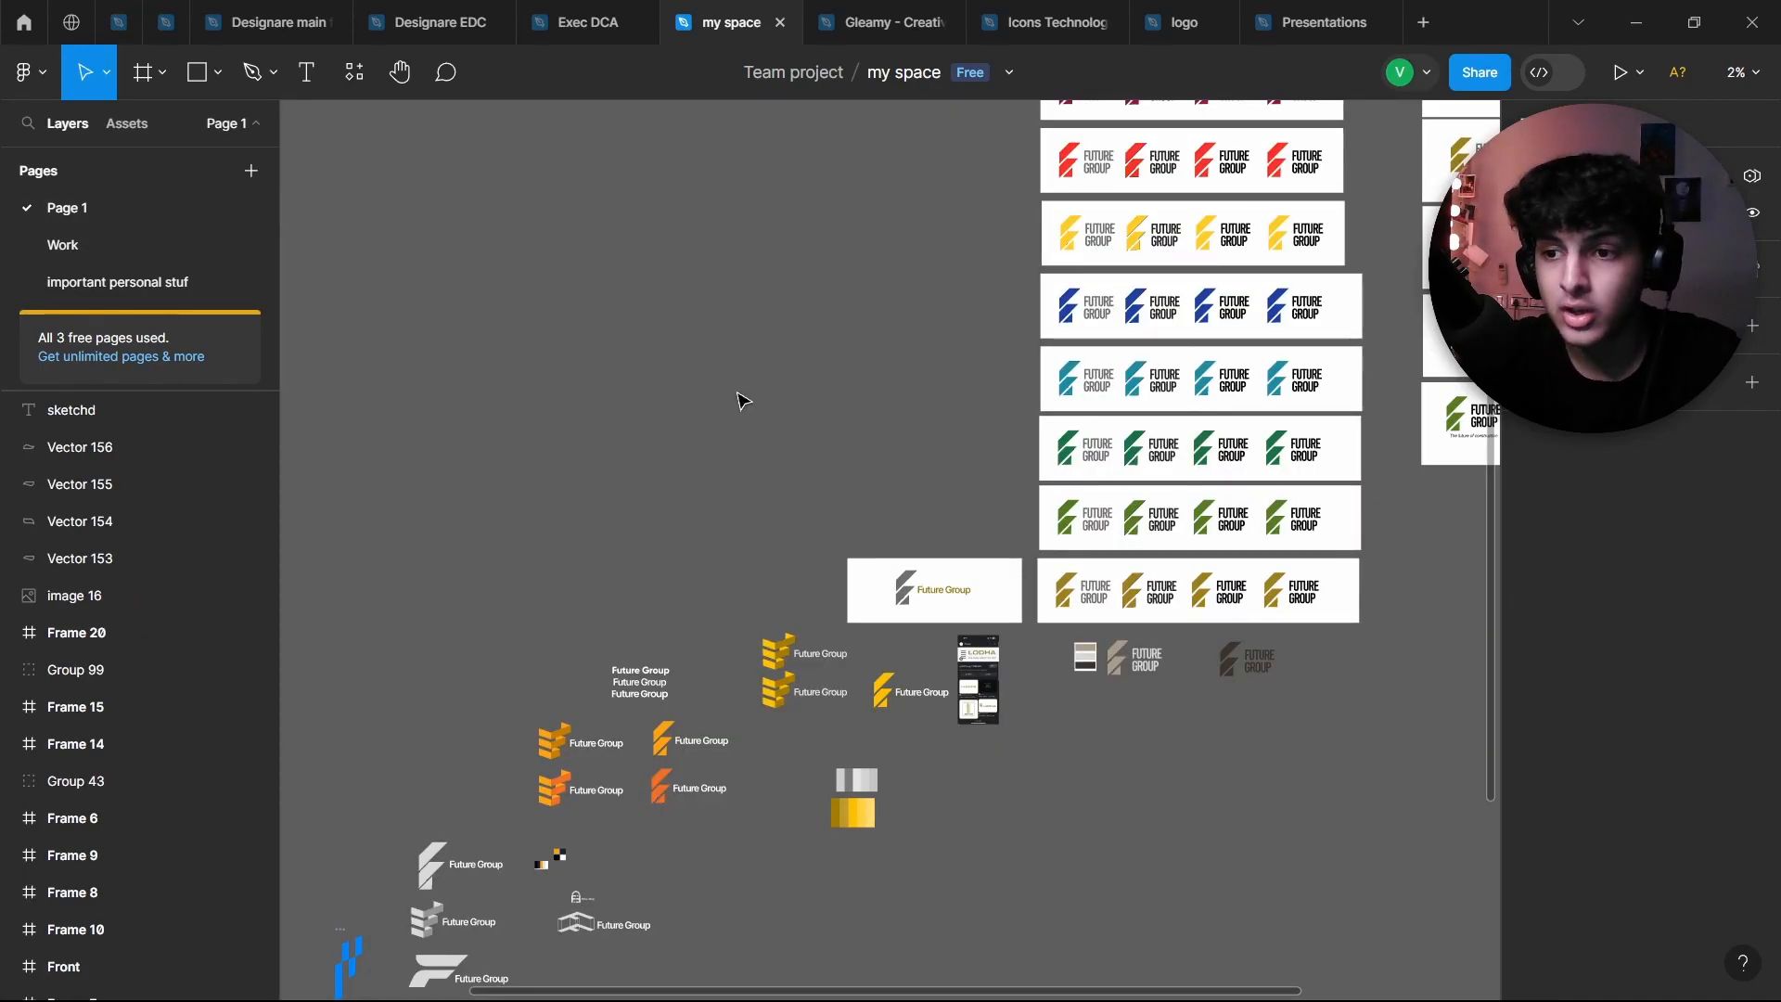
scroll(778, 267, "up", 3)
scroll(807, 418, "down", 8)
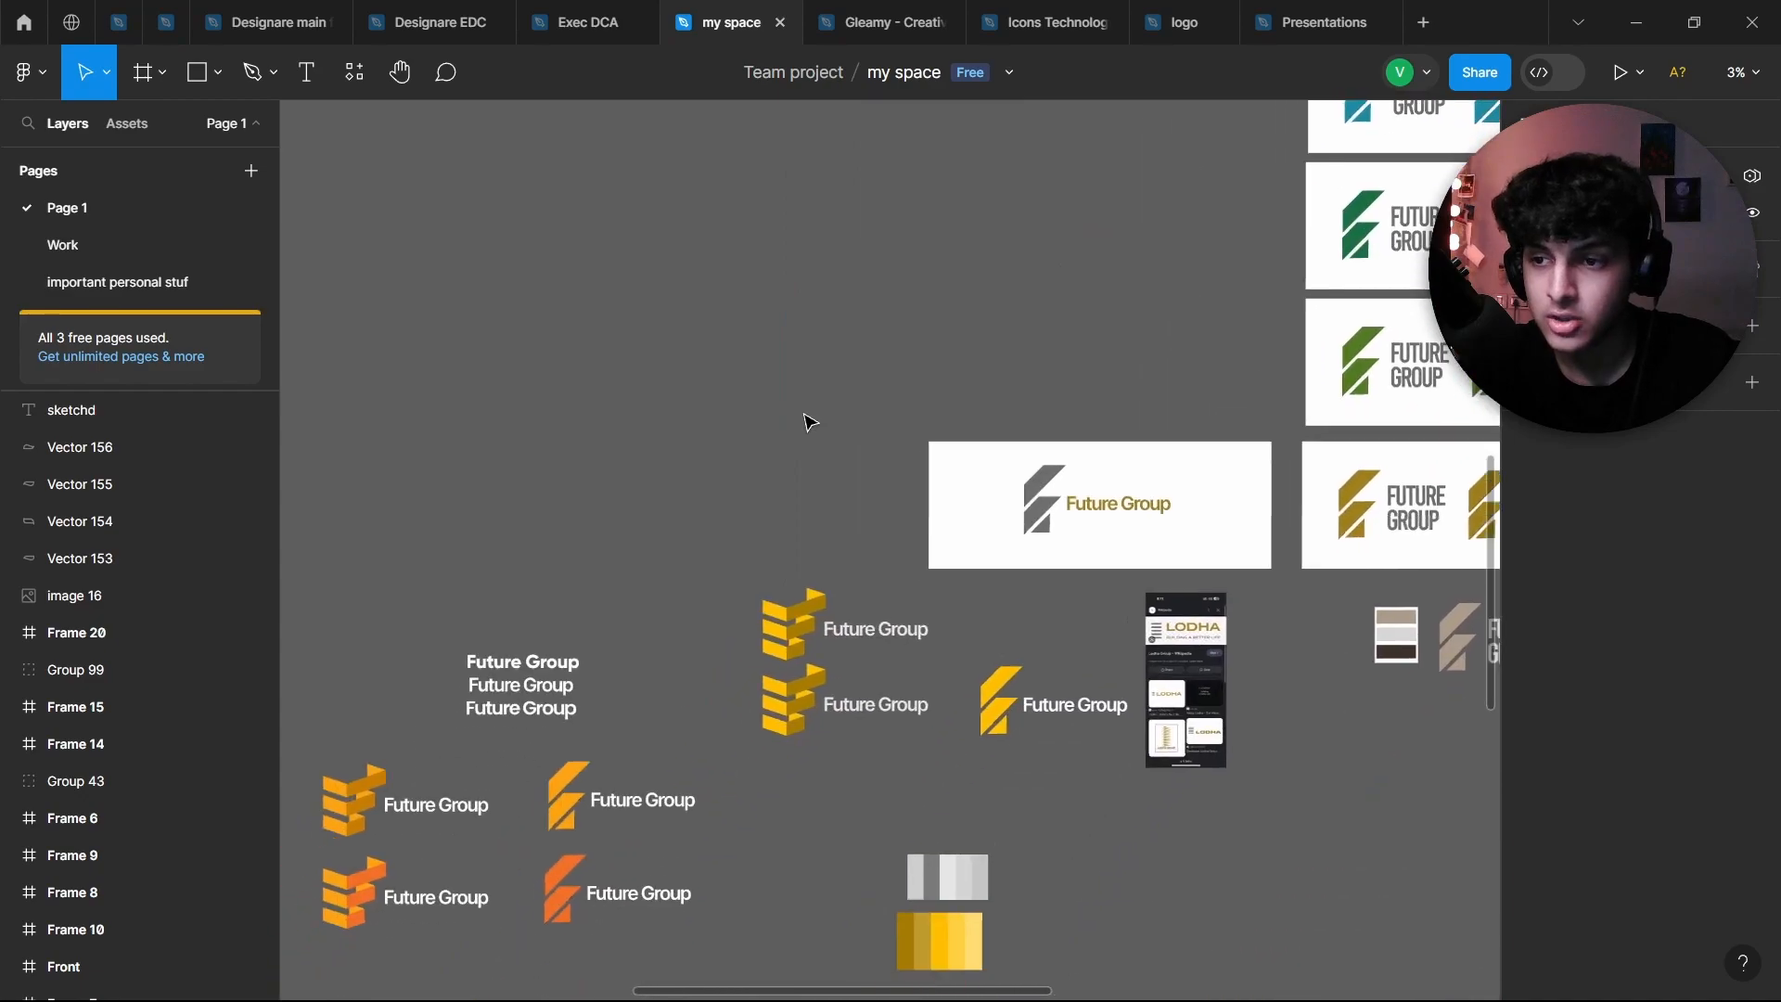
scroll(946, 309, "up", 3)
left_click_drag(948, 311, 808, 362)
scroll(881, 255, "up", 3)
scroll(826, 358, "down", 3)
scroll(670, 473, "down", 4)
scroll(670, 473, "left", 3)
scroll(670, 474, "left", 3)
scroll(677, 470, "down", 2)
scroll(686, 465, "left", 4)
scroll(691, 464, "down", 4)
scroll(695, 464, "down", 2)
scroll(694, 462, "right", 4)
scroll(696, 461, "down", 2)
scroll(696, 461, "up", 10)
scroll(928, 417, "right", 5)
scroll(1076, 389, "up", 3)
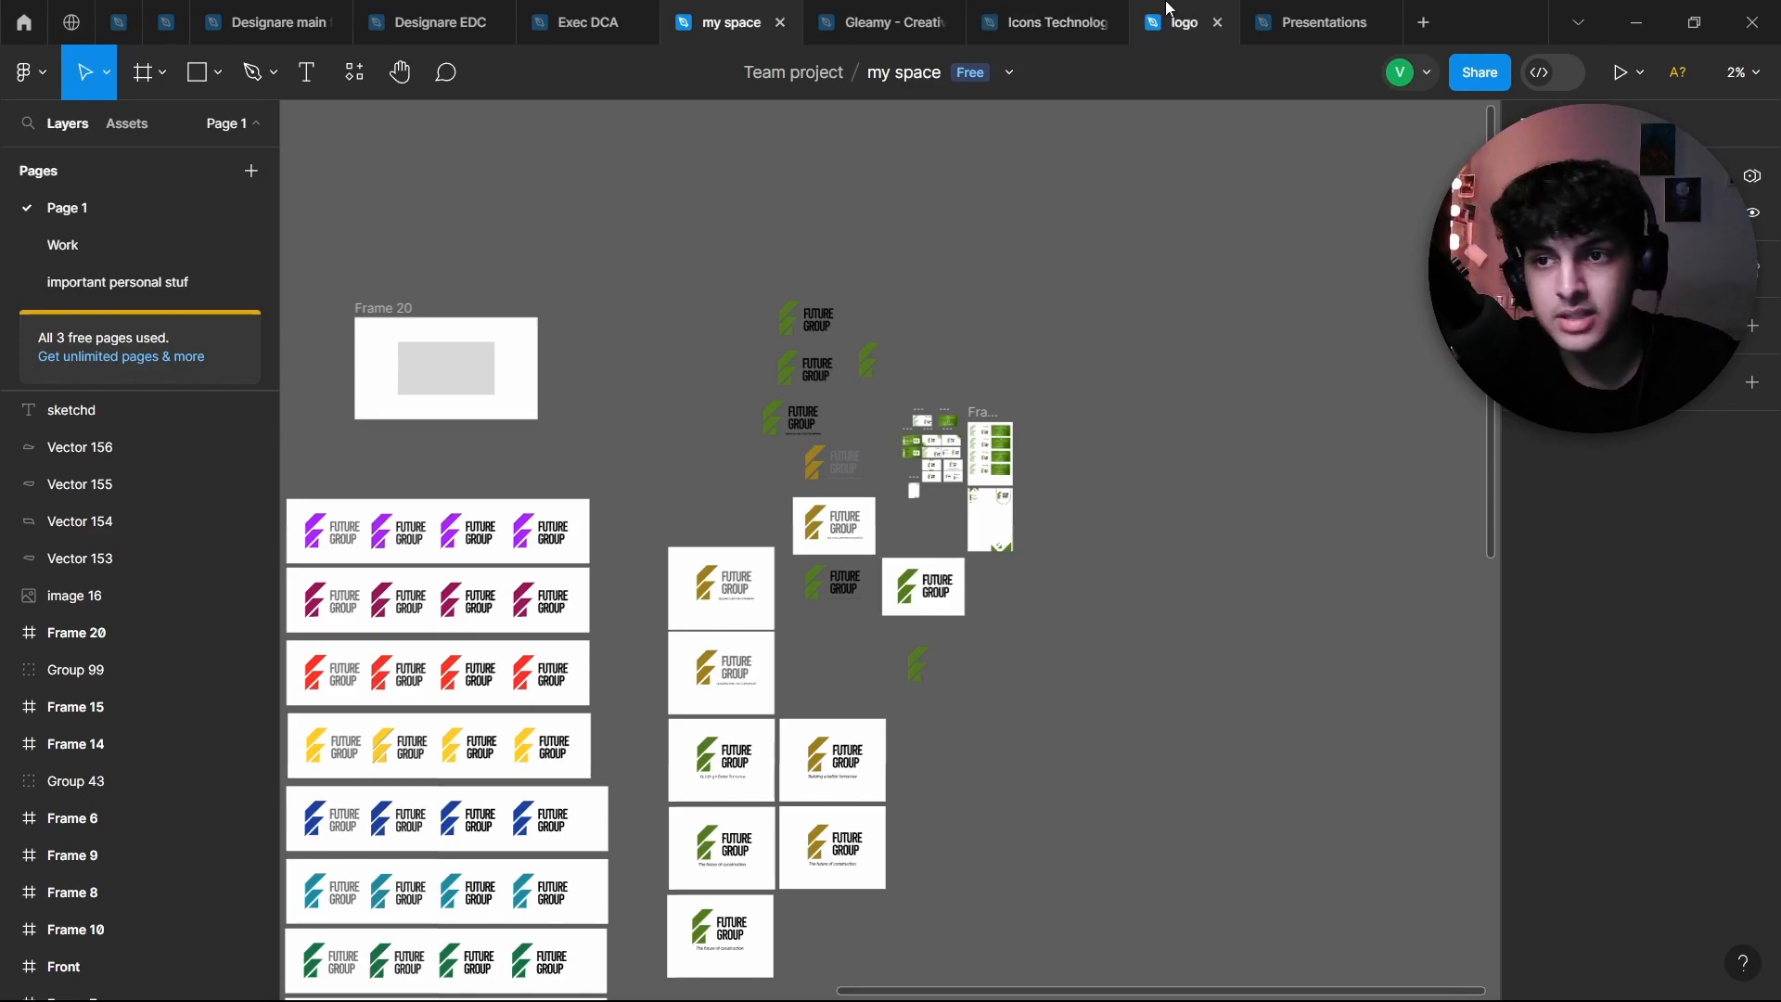
left_click(1319, 23)
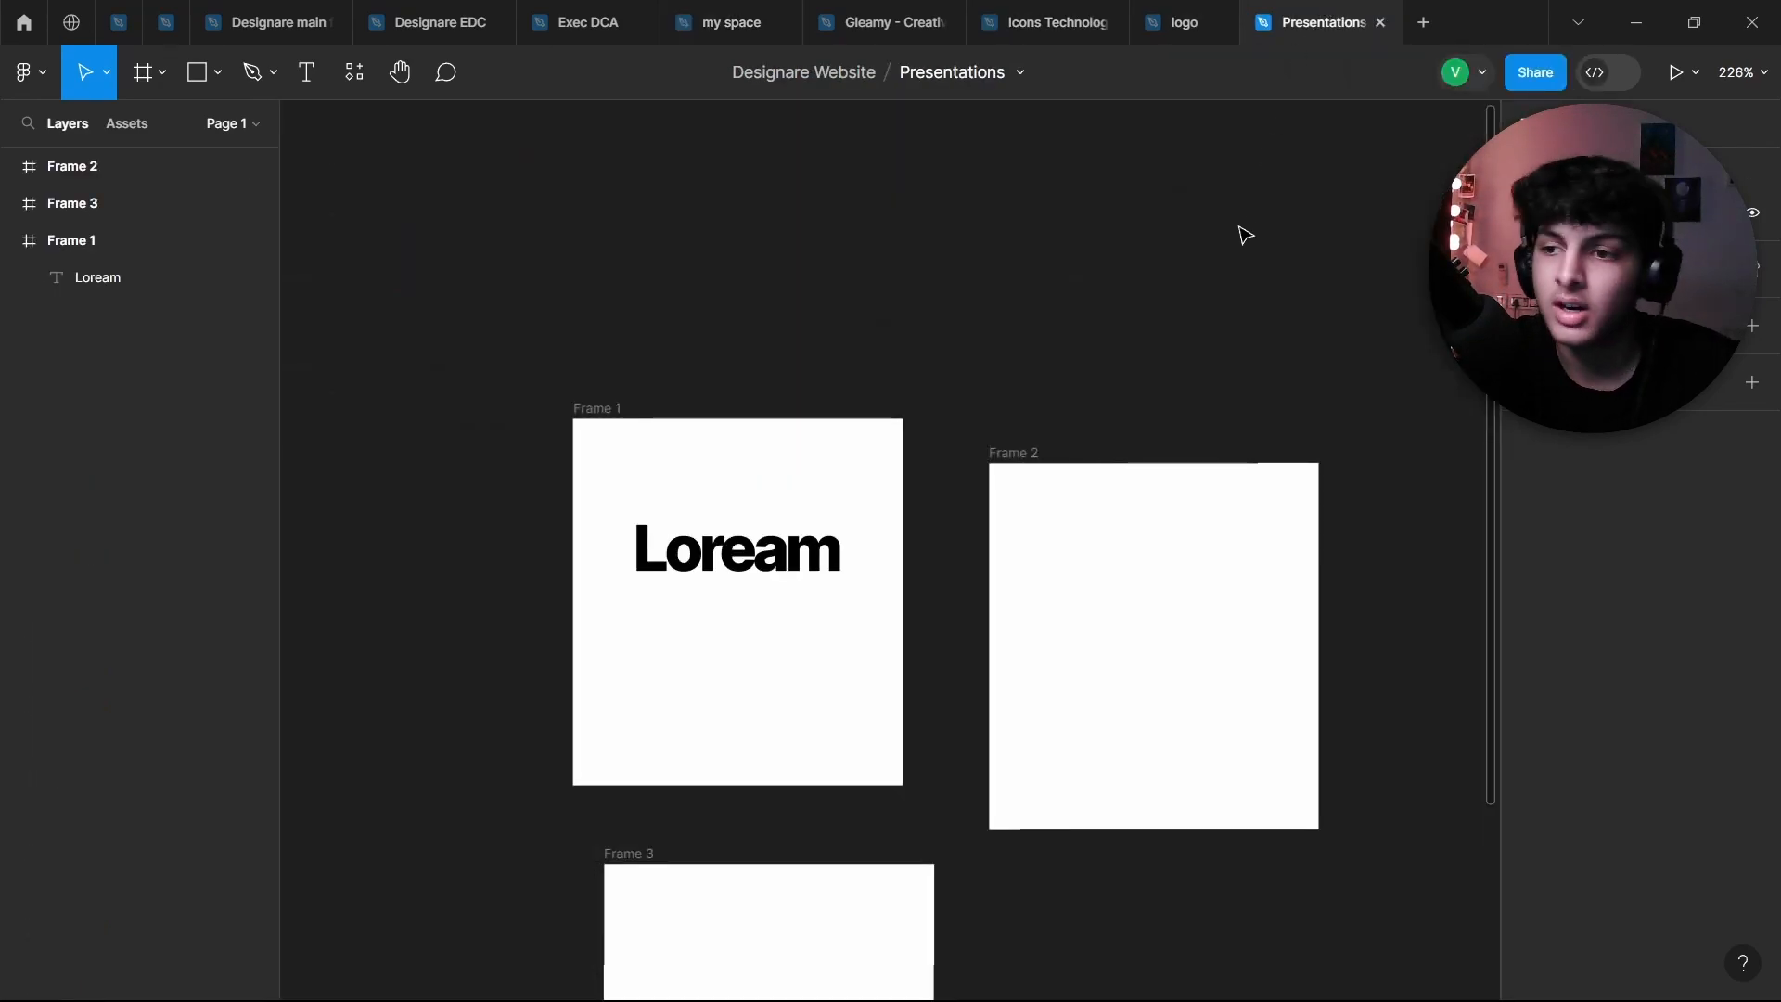